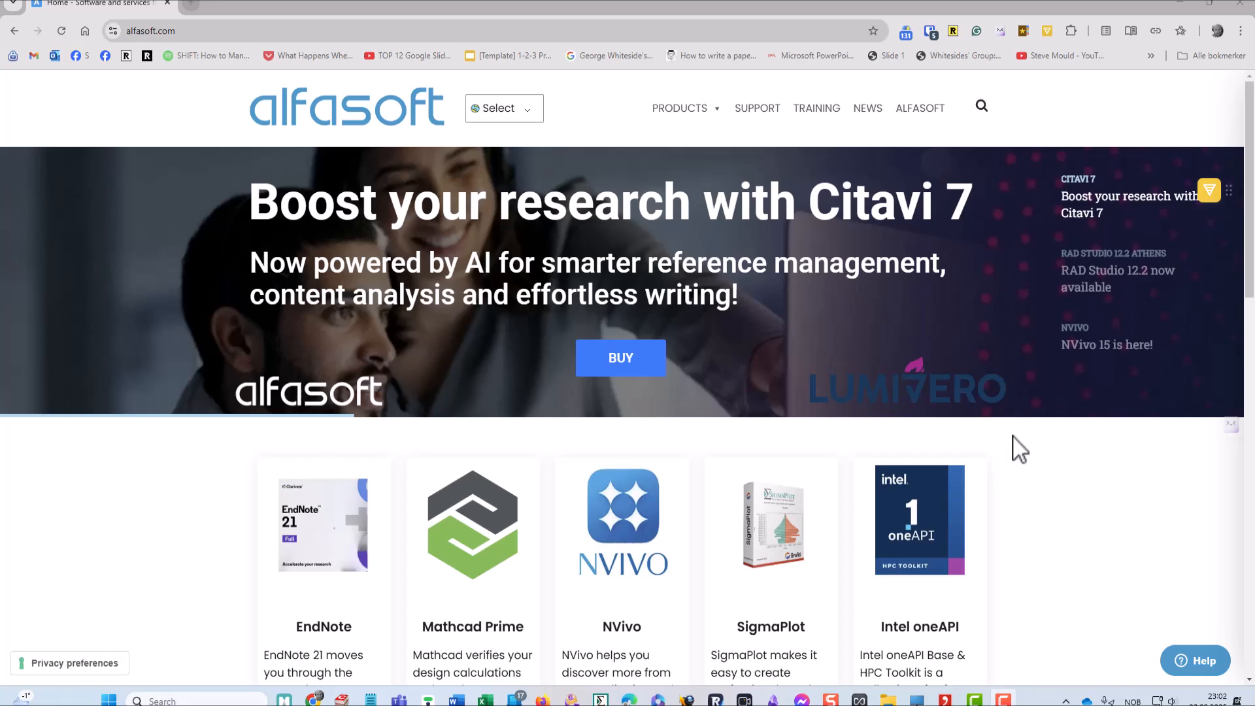
Open the article "What's new in Citavi 7" from the Alfasoft news page.
left_click(867, 114)
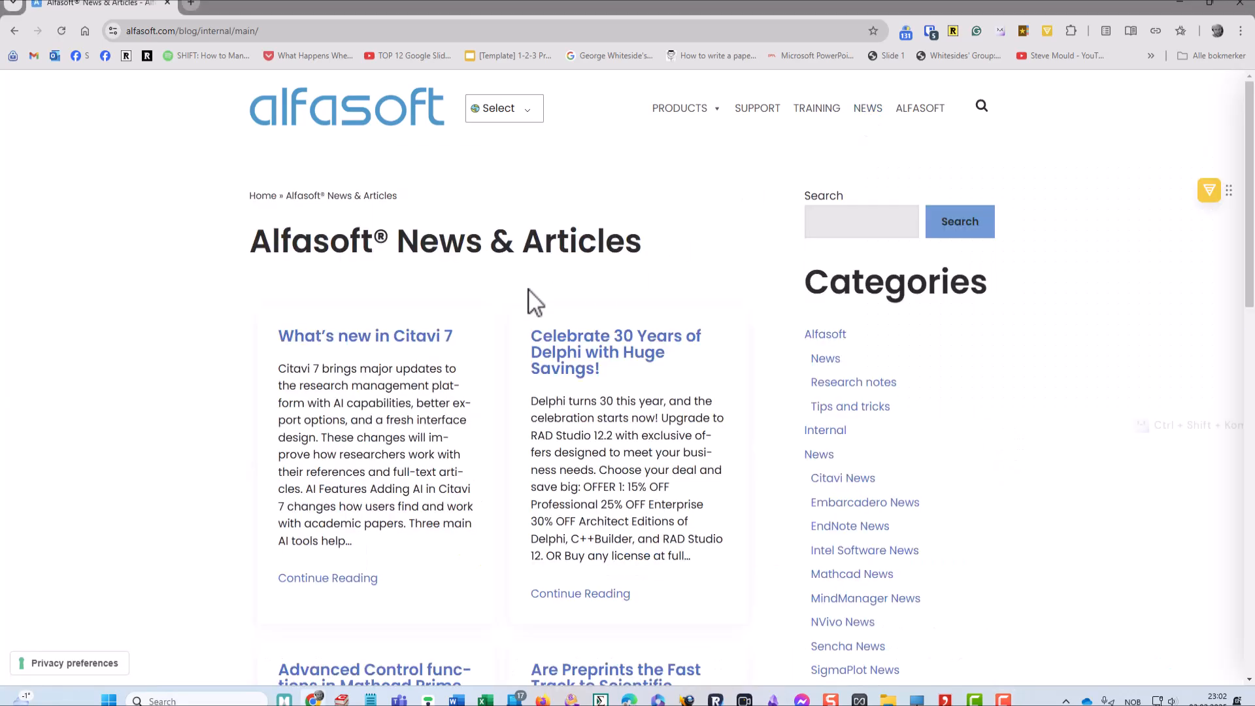
scroll(619, 285, "down", 2)
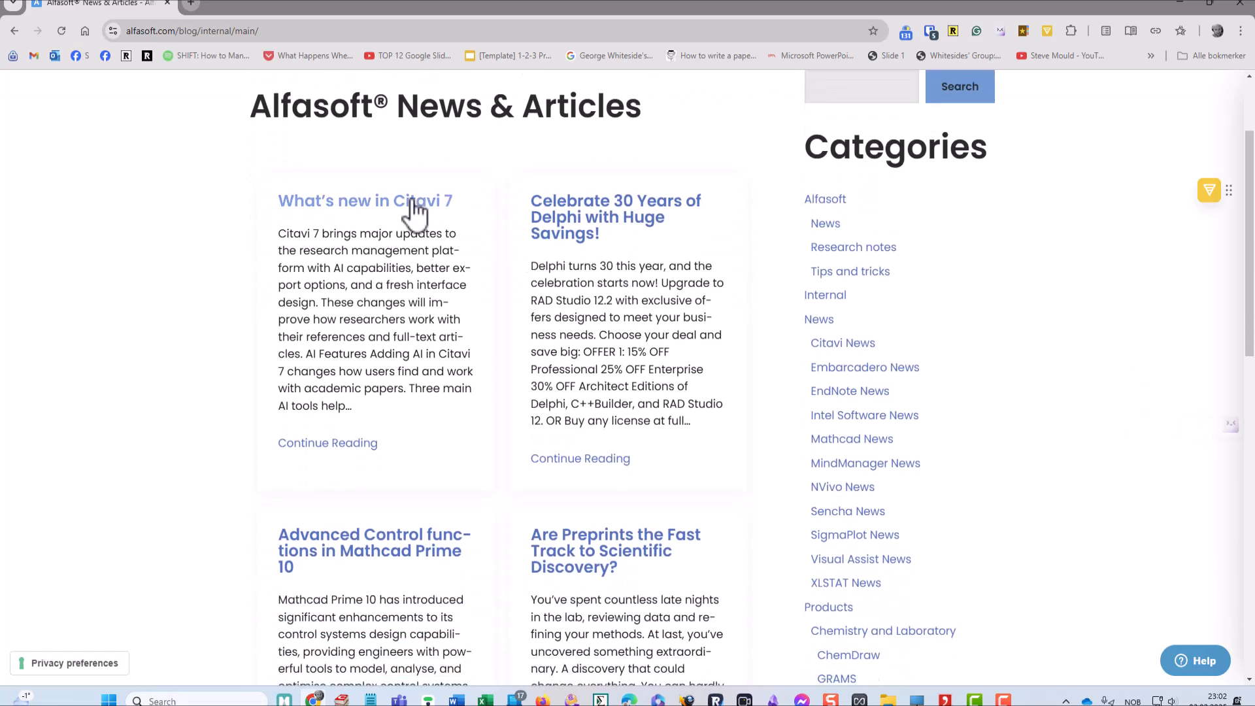
left_click(412, 207)
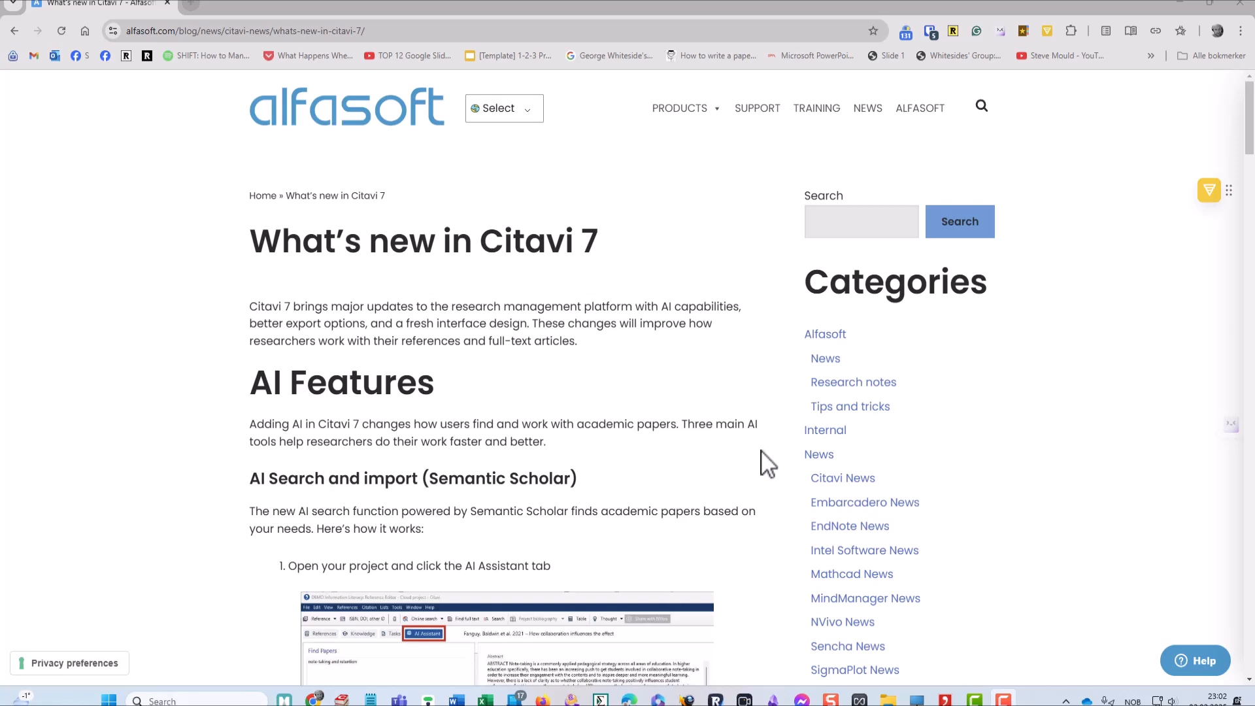
Read the article's sections on AI Search and import, AI Key Insights and AI Text Summaries.
scroll(767, 461, "down", 2)
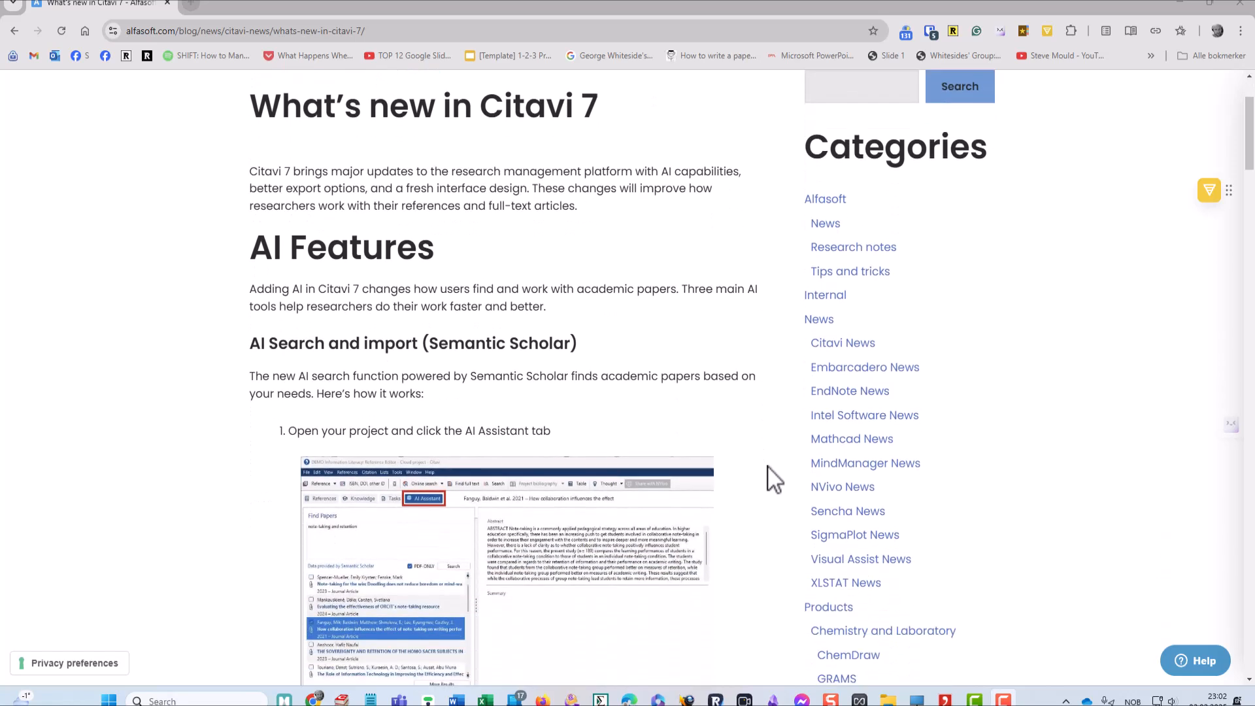
scroll(774, 481, "down", 2)
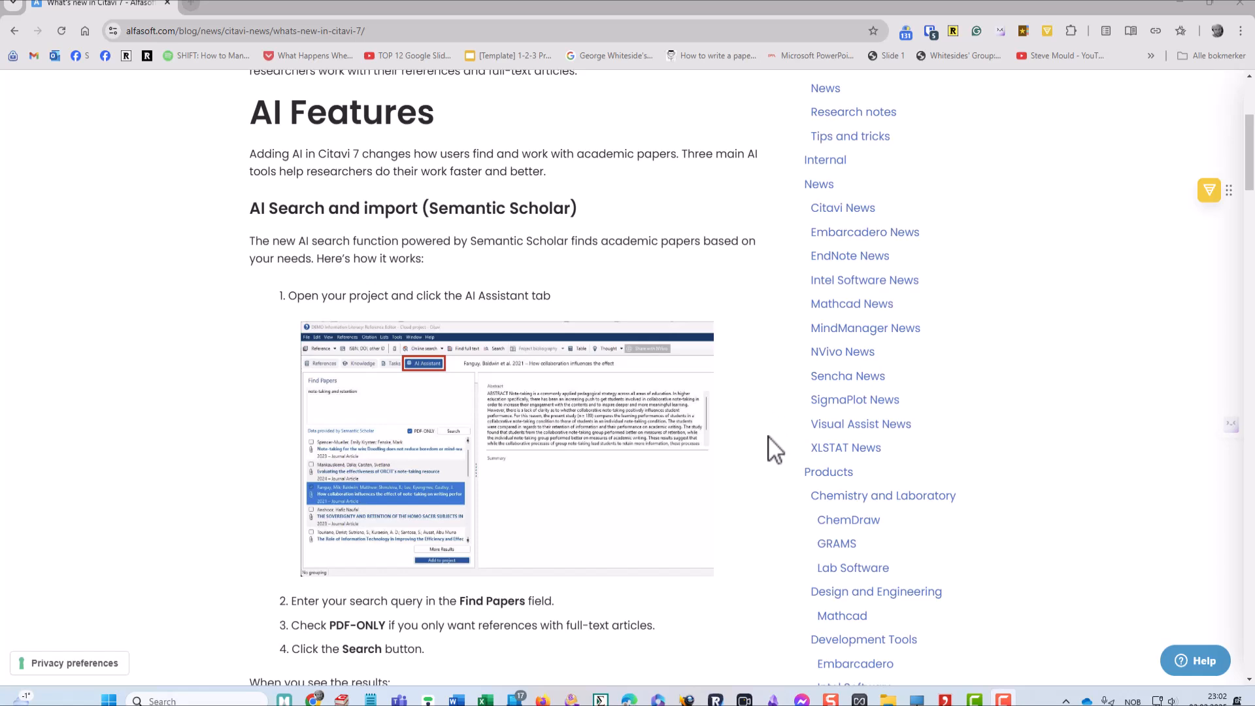
scroll(777, 454, "down", 2)
scroll(777, 461, "up", 1)
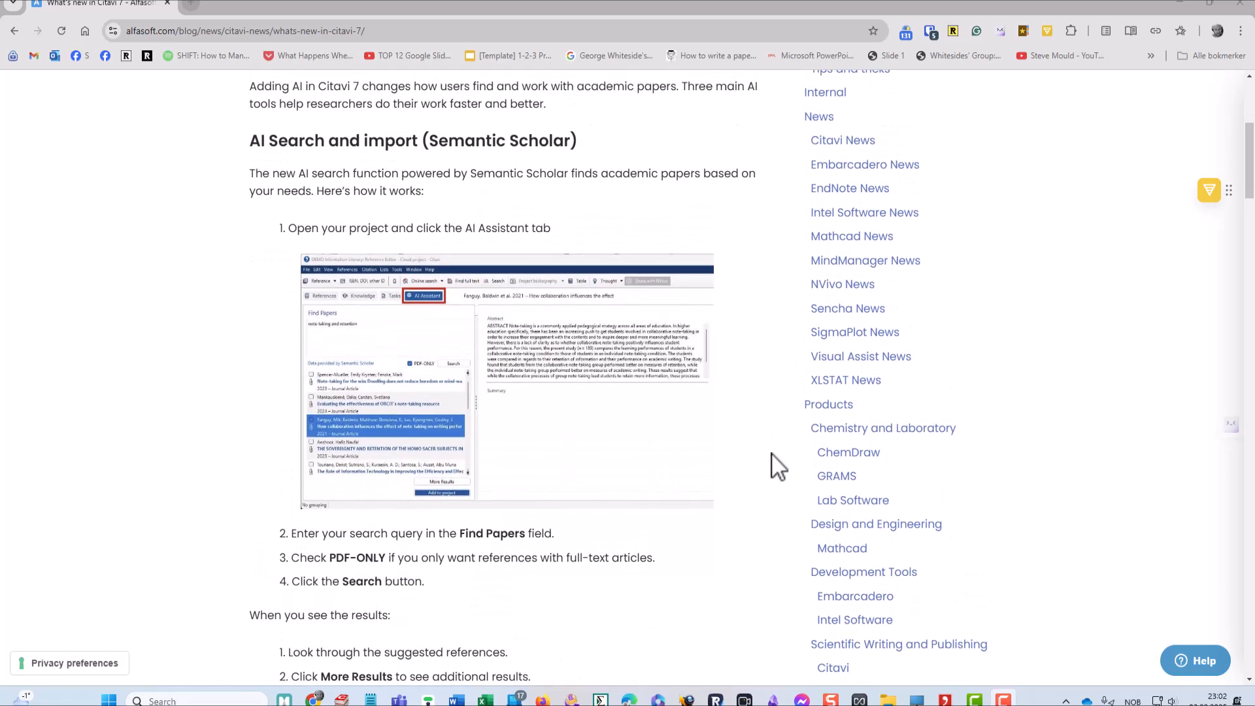
scroll(778, 466, "up", 1)
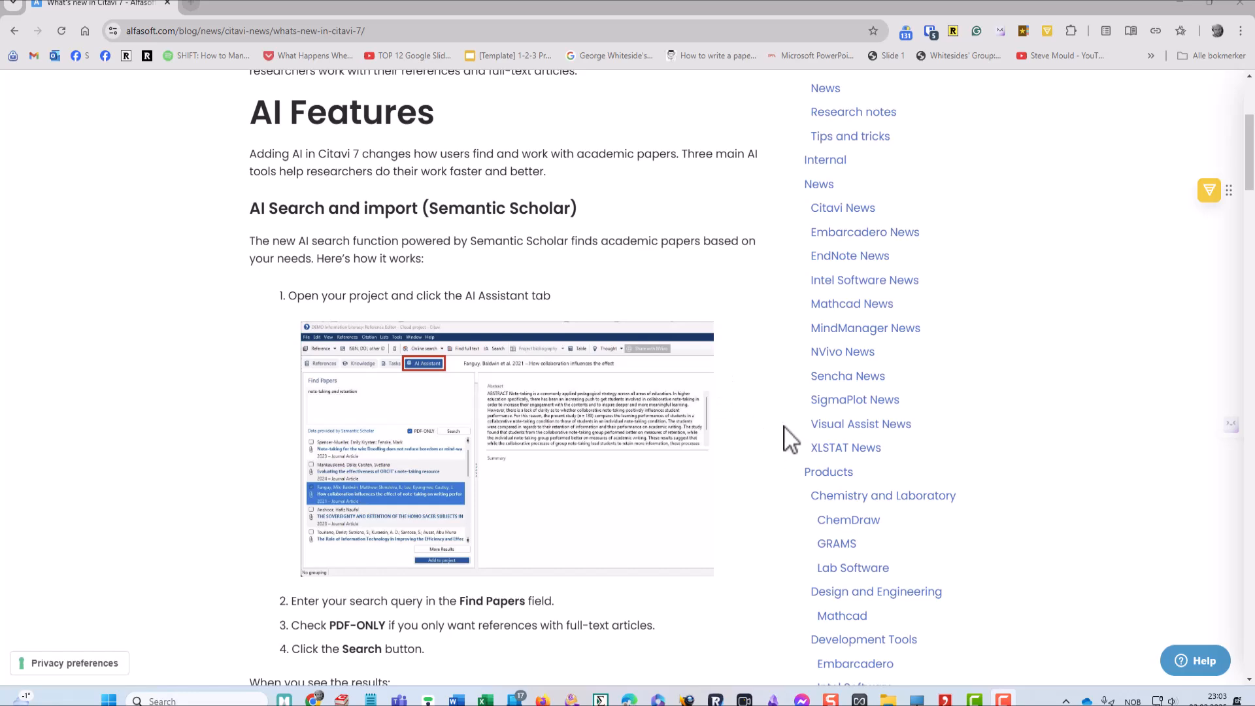
scroll(771, 441, "down", 1)
scroll(774, 444, "down", 7)
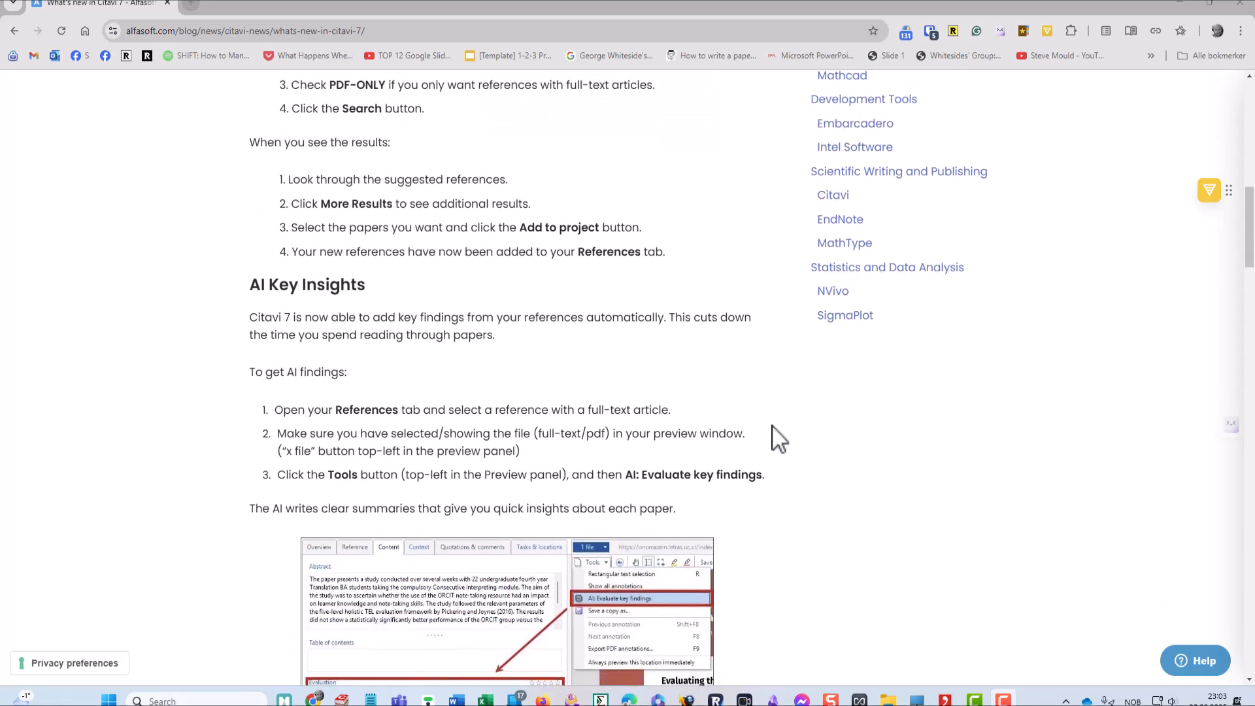
scroll(785, 453, "down", 1)
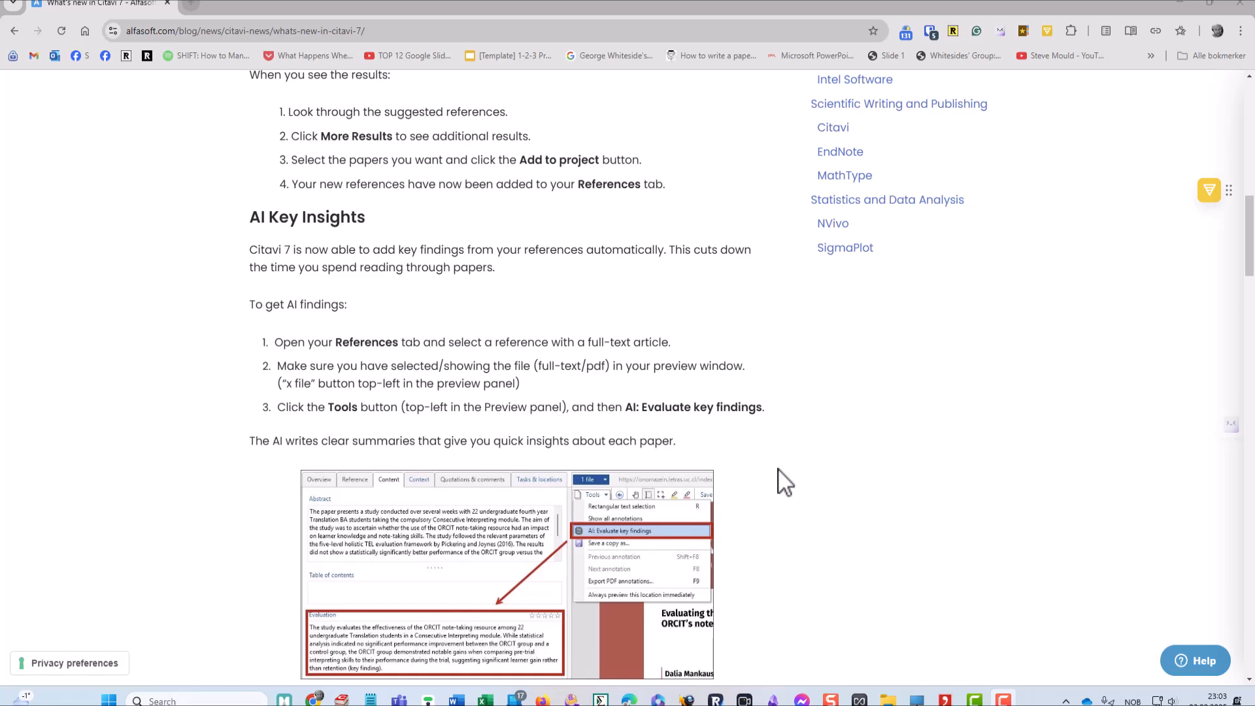
scroll(784, 479, "down", 8)
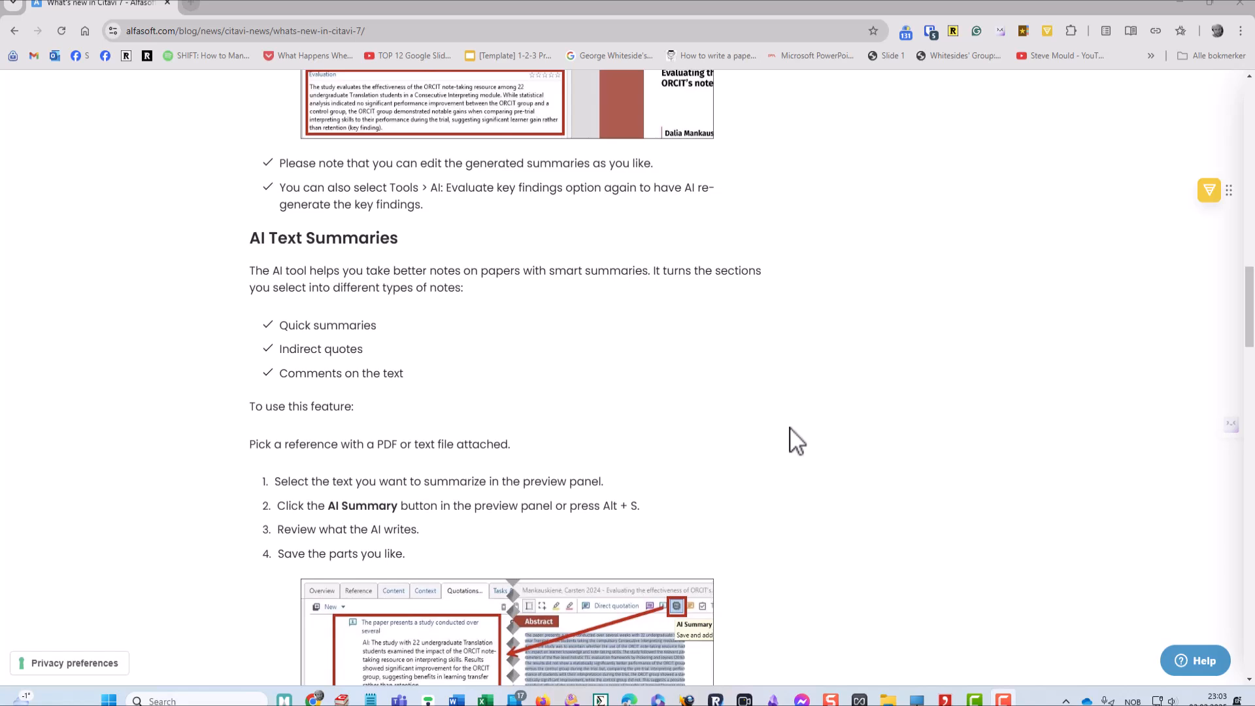
scroll(804, 490, "down", 2)
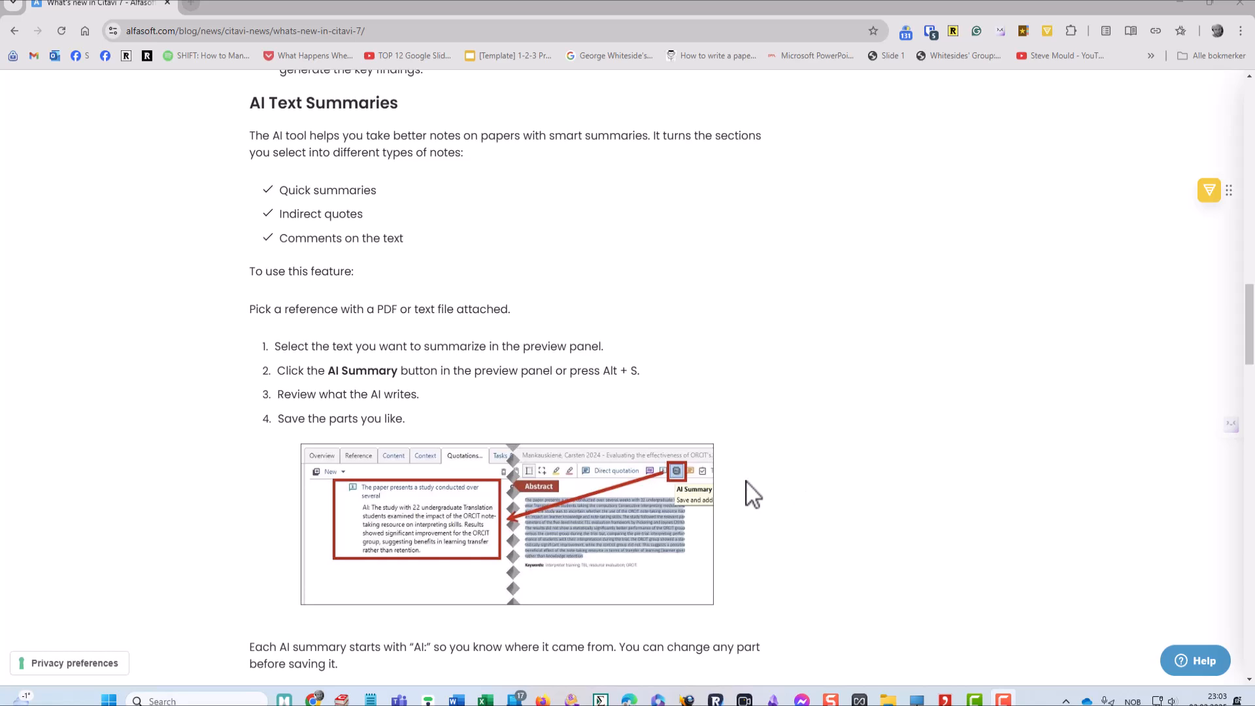
Switch to the DEMO Information Literacy project in Citavi and open the AI Assistant.
key("alt+Tab")
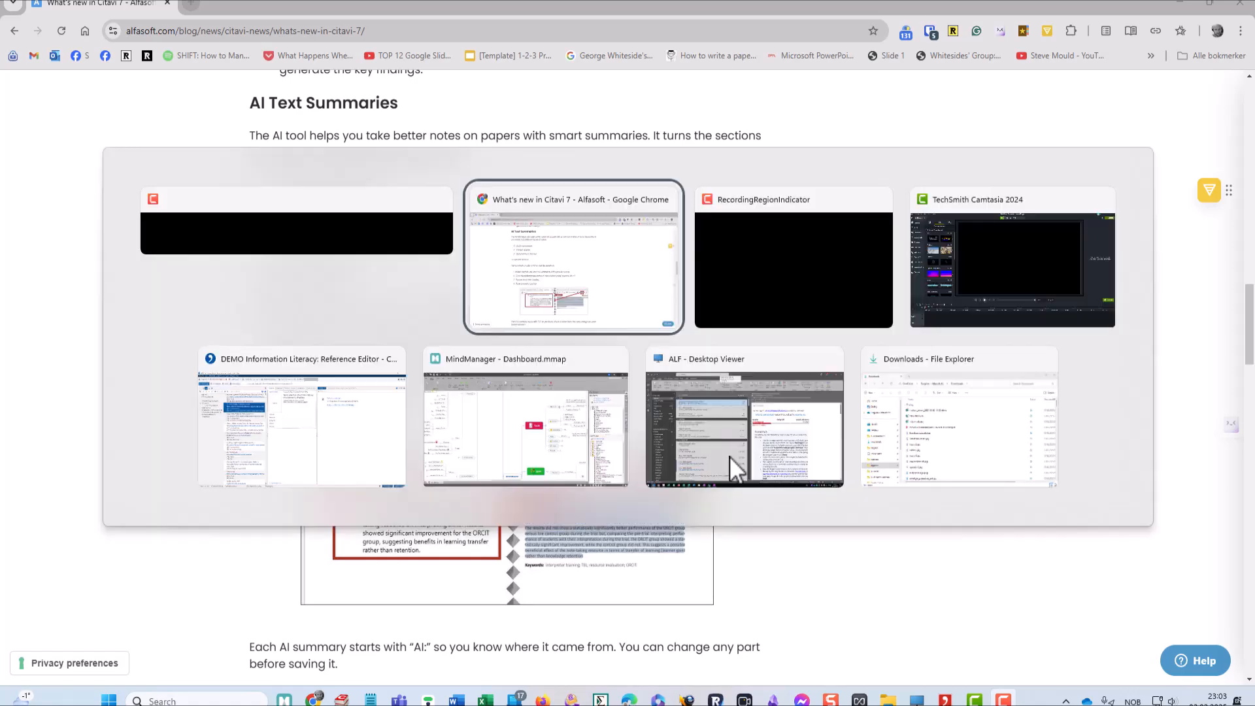
key("alt+Tab")
key("alt+Tab")
key("alt+Tab")
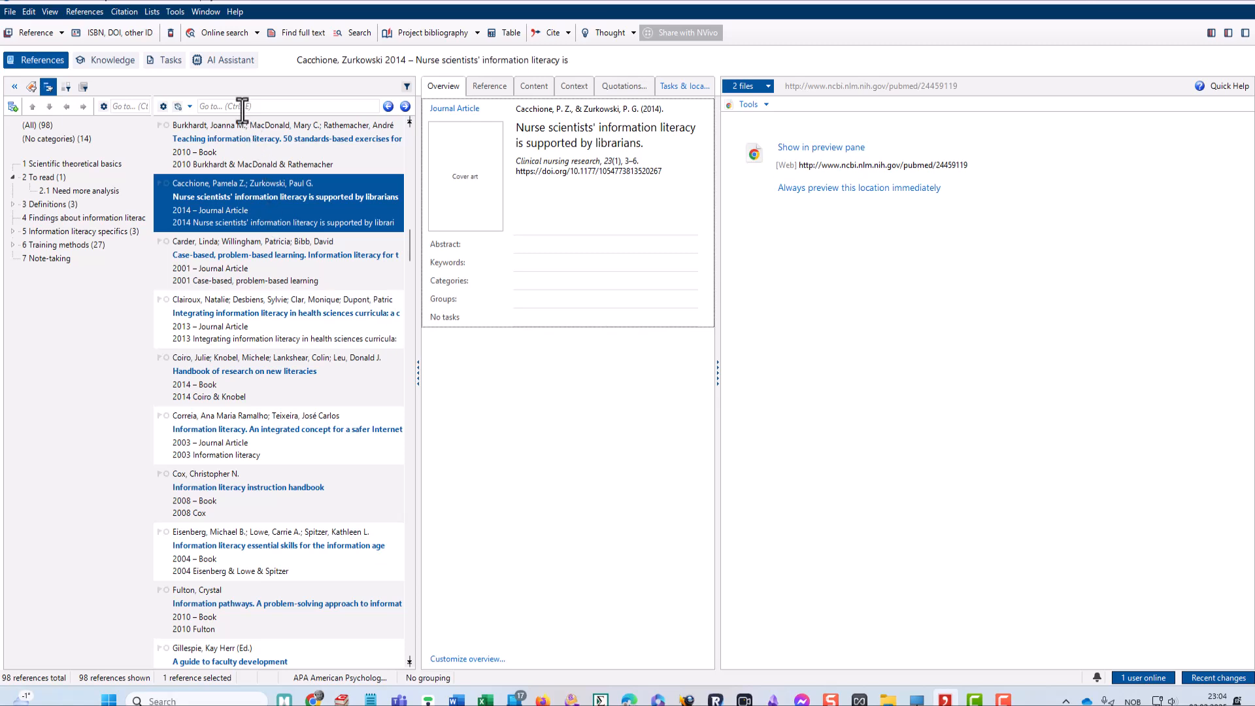
left_click(226, 60)
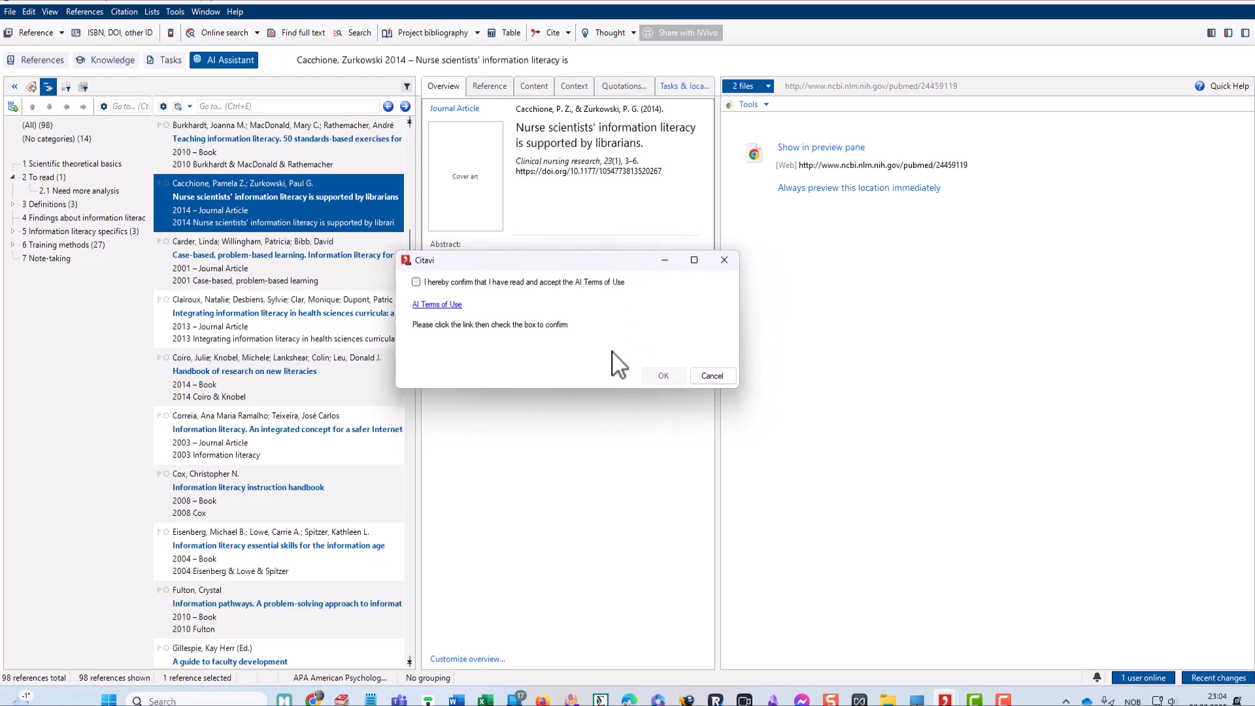
Open the AI Terms of Use link and accept the terms.
left_click(416, 282)
left_click(439, 306)
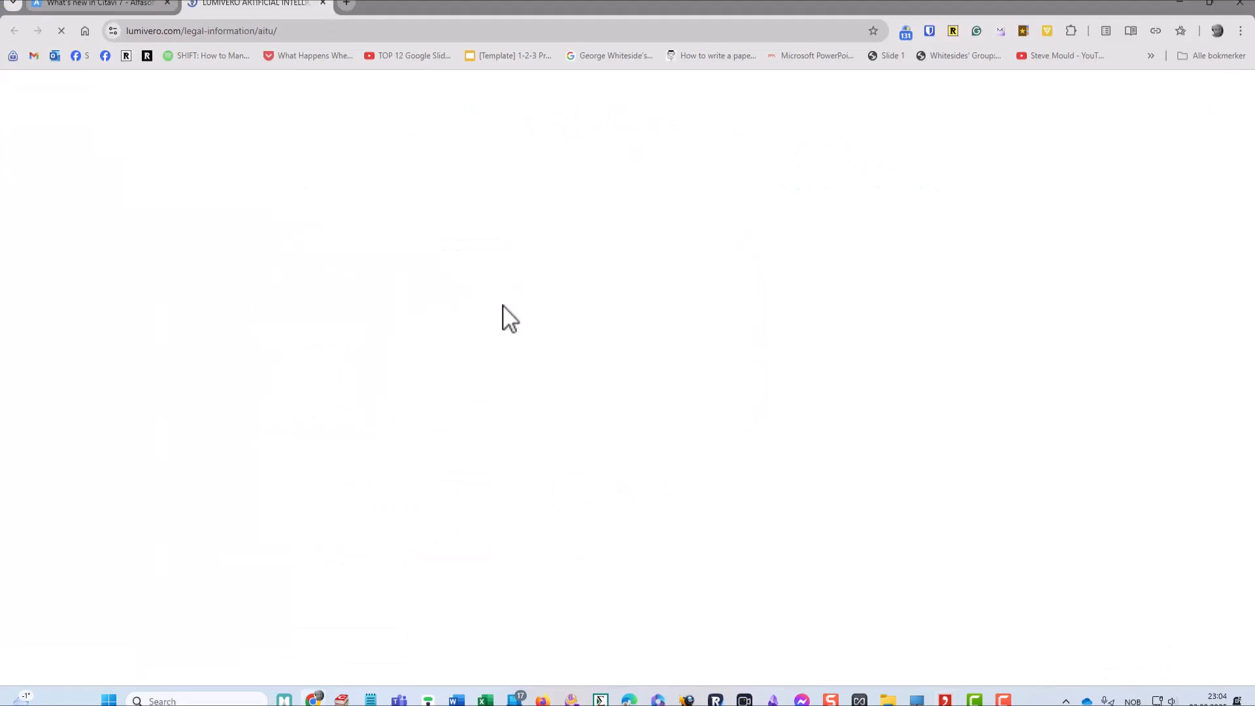
key("alt+Tab")
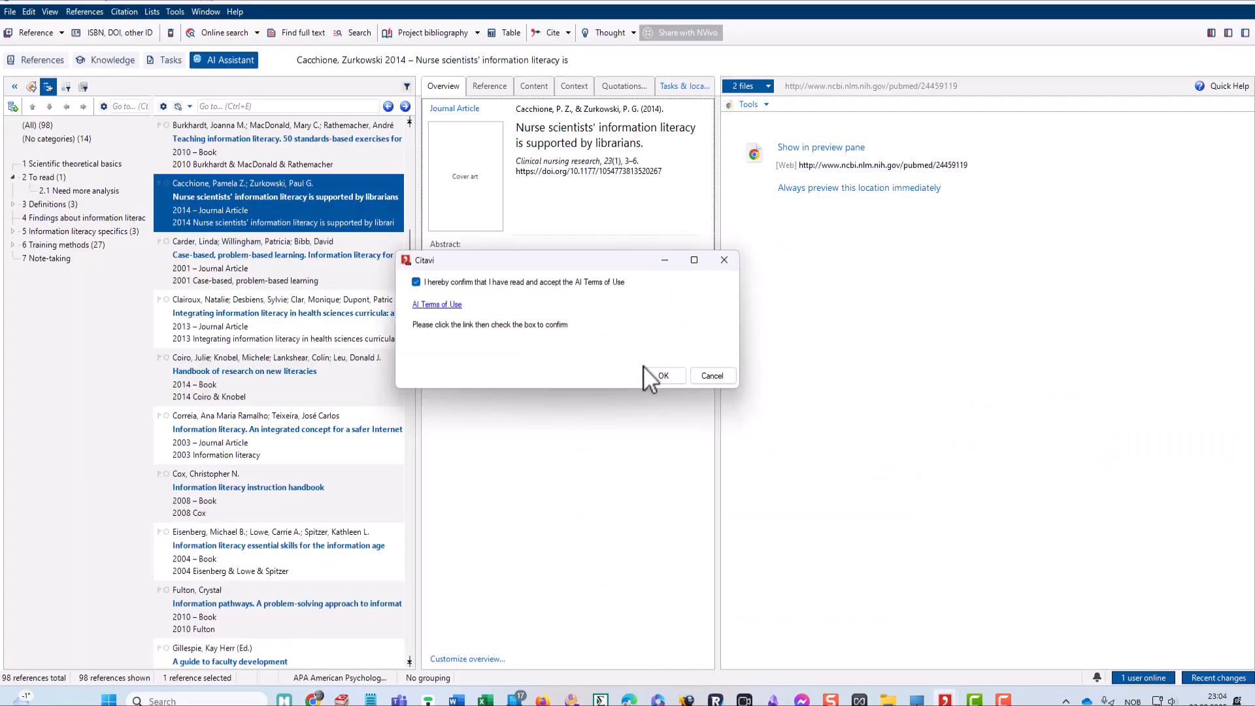
left_click(663, 377)
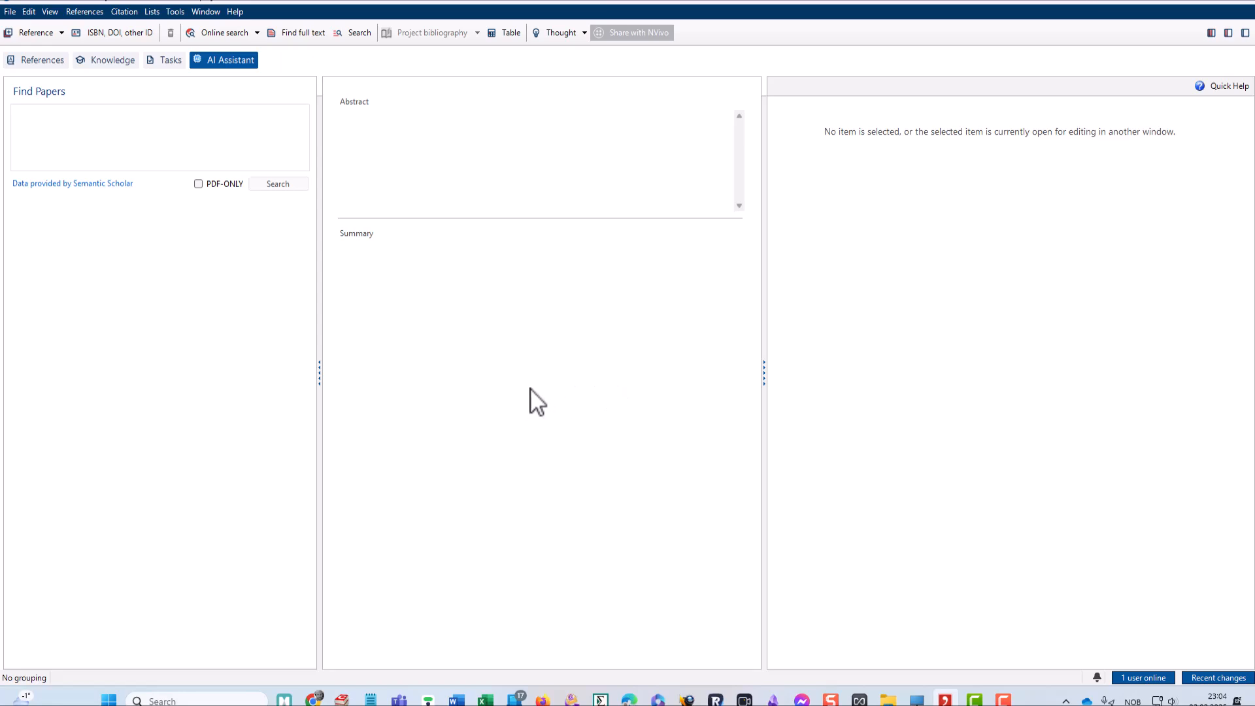
Search Find Papers for "note-taking and retention", limited to results with a PDF.
left_click(213, 148)
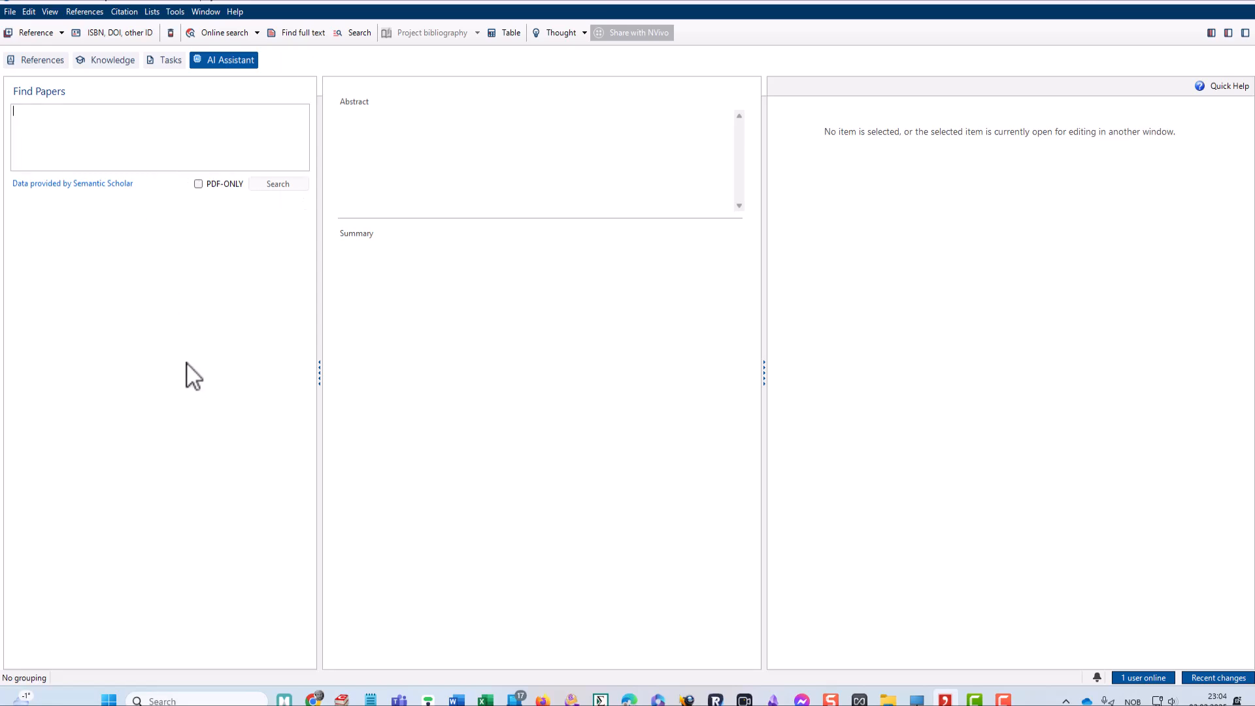
type("note-taking and retention")
left_click(199, 185)
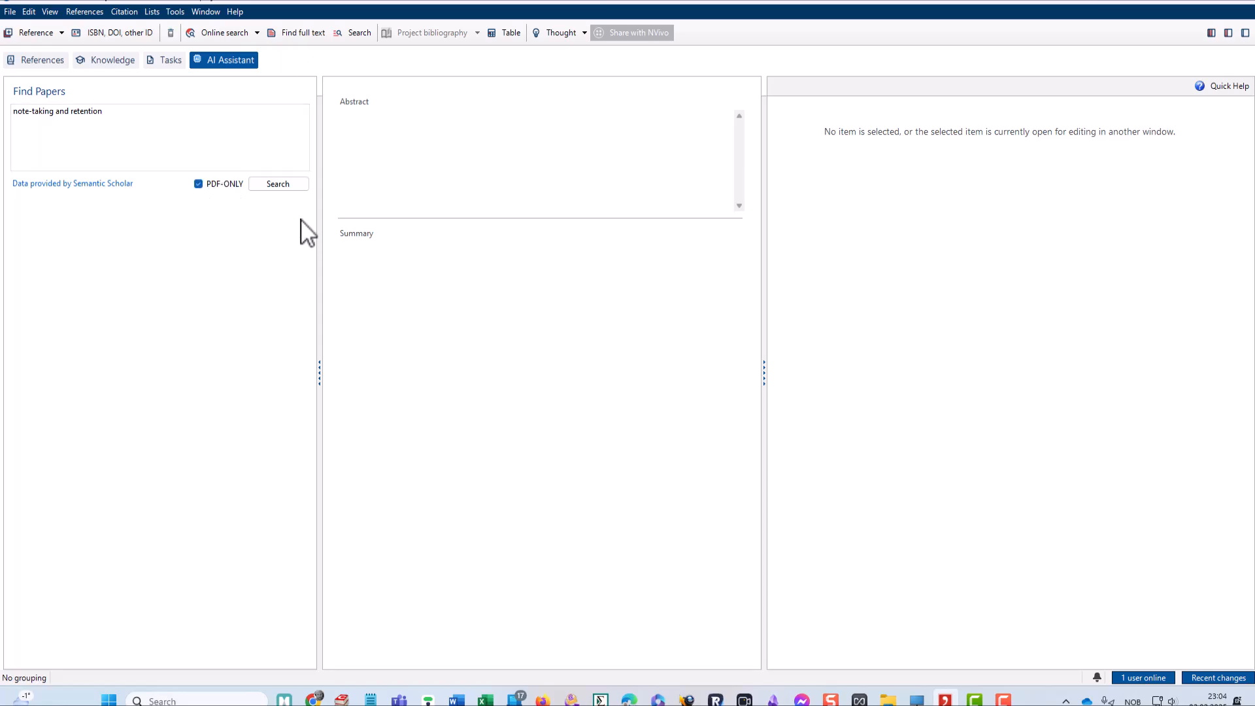
left_click(277, 184)
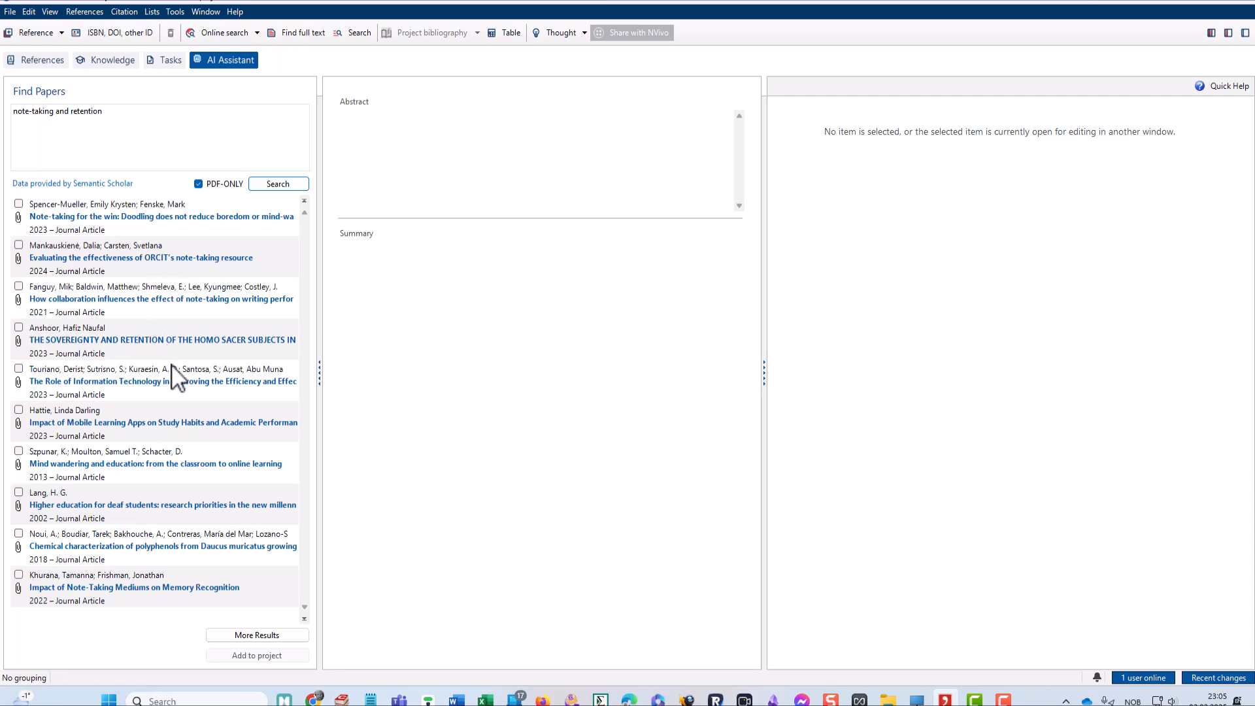
Preview the found papers on collaborative note-taking, information technology in talent management, and note-taking mediums.
left_click(149, 304)
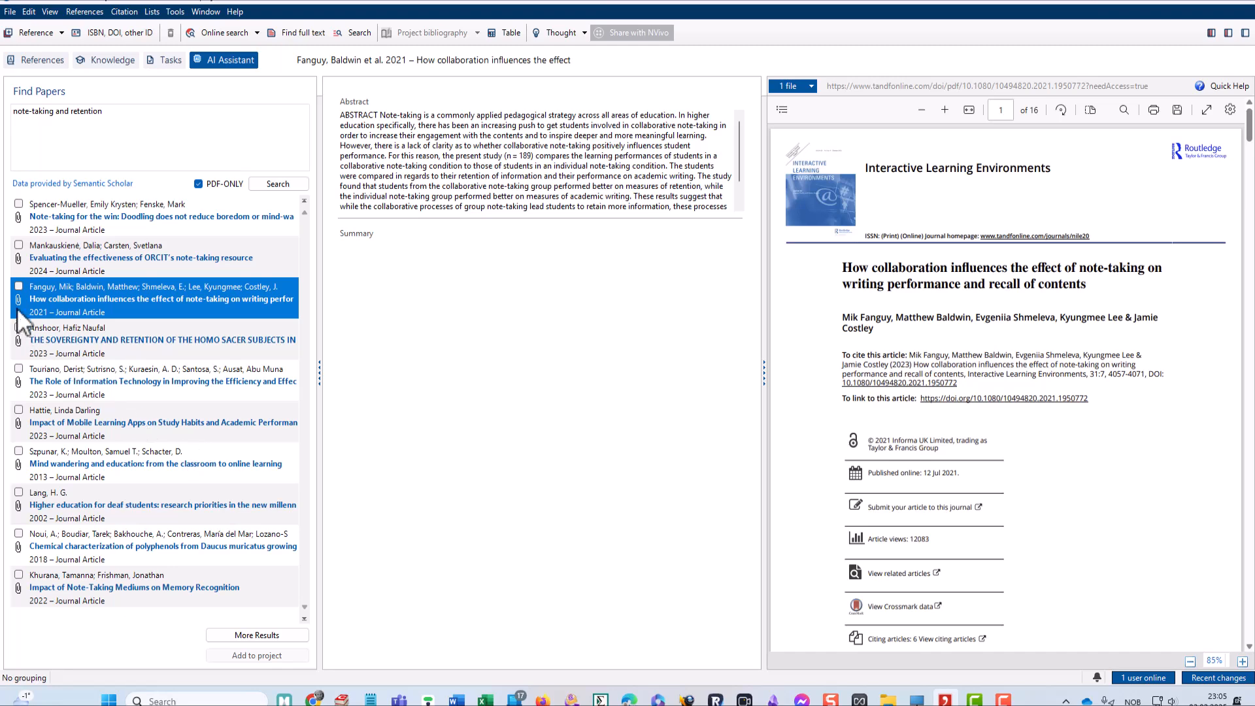
left_click(127, 384)
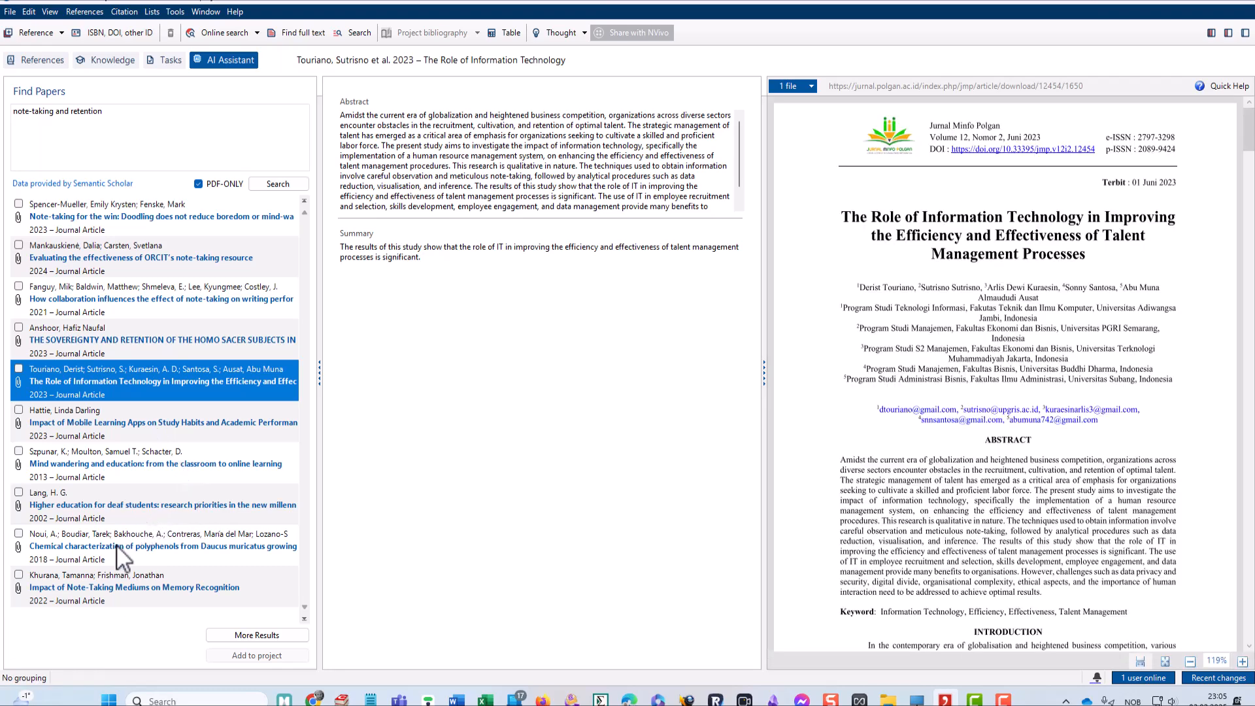
left_click(115, 592)
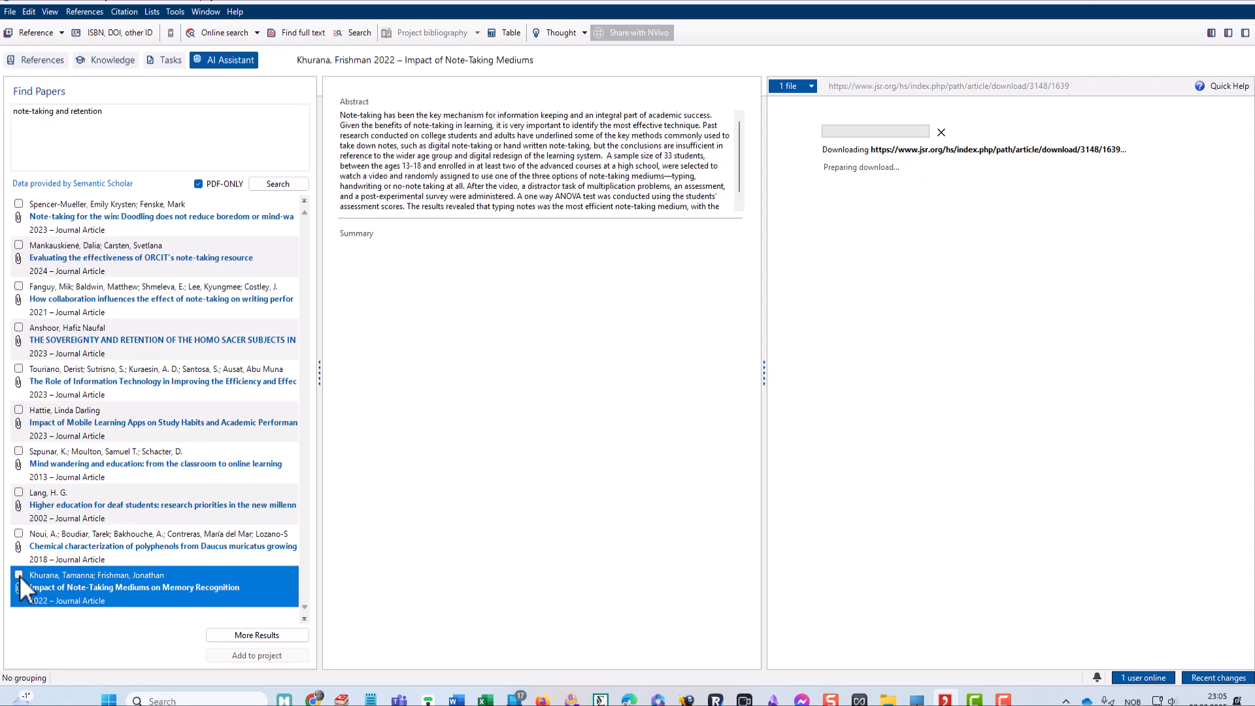
Add the four papers on note-taking mediums, information technology in talent management, doodling and ORCIT's note-taking resource to the project.
left_click(19, 574)
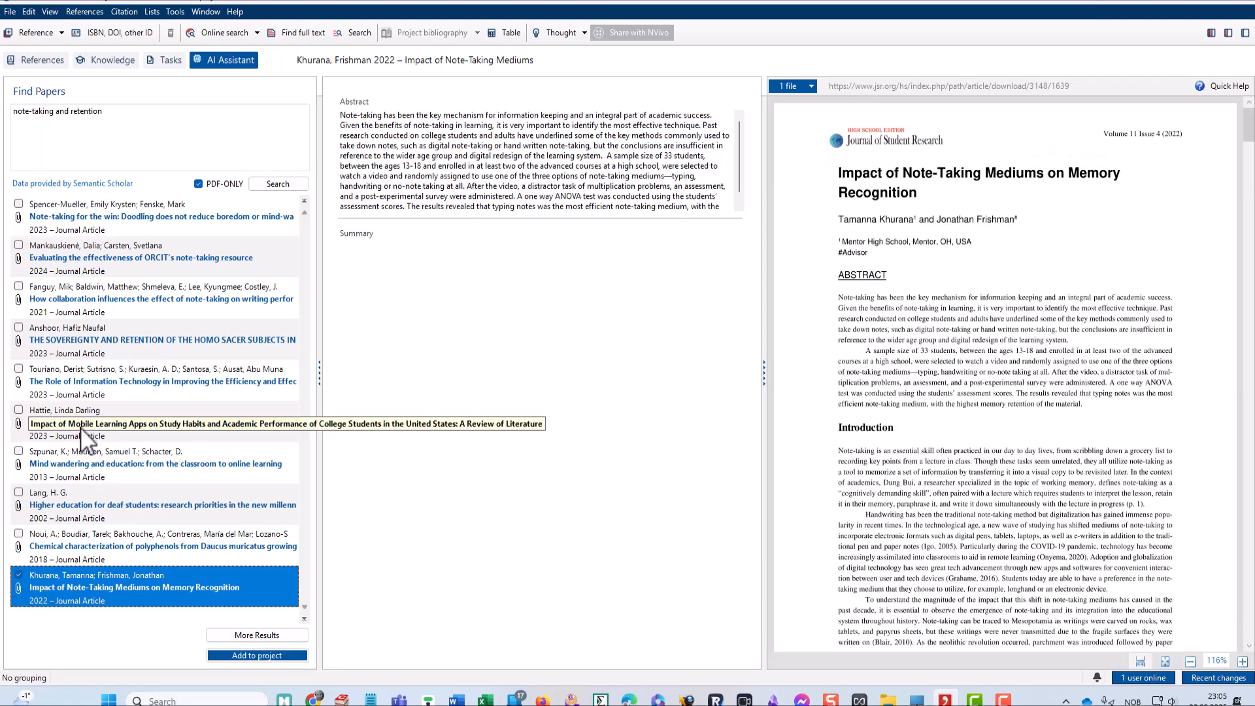
left_click(23, 366)
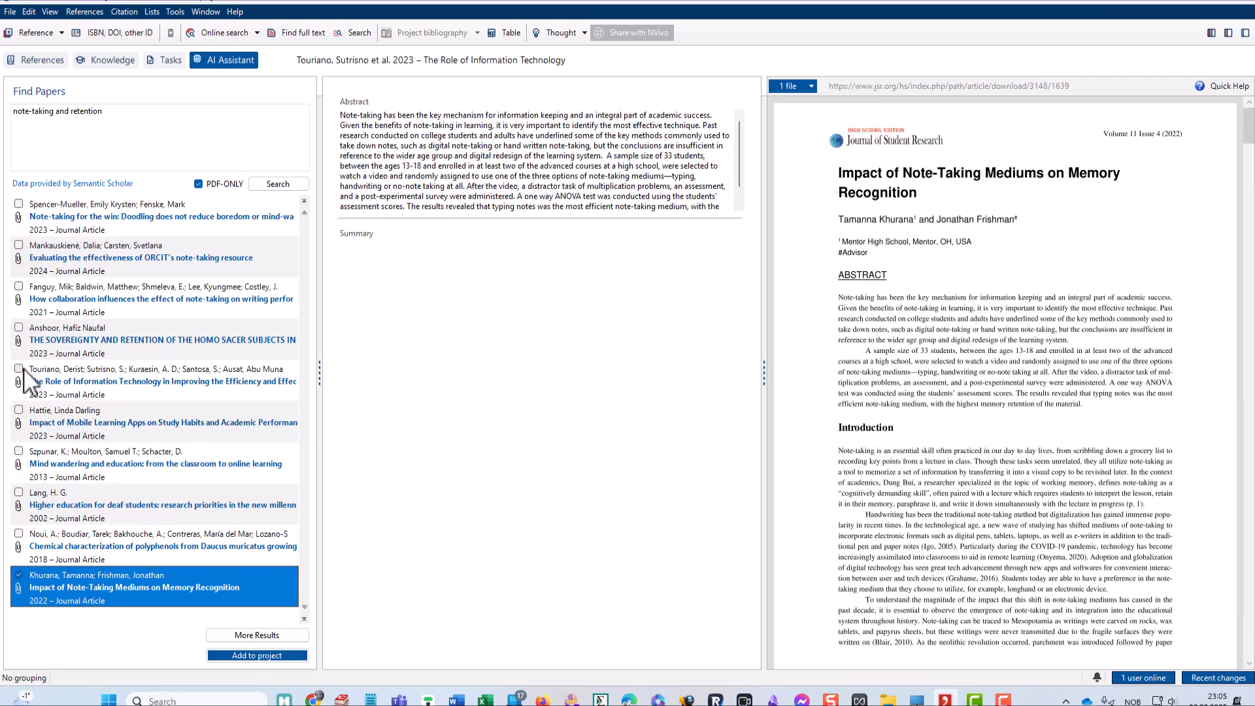
left_click(19, 204)
left_click(74, 254)
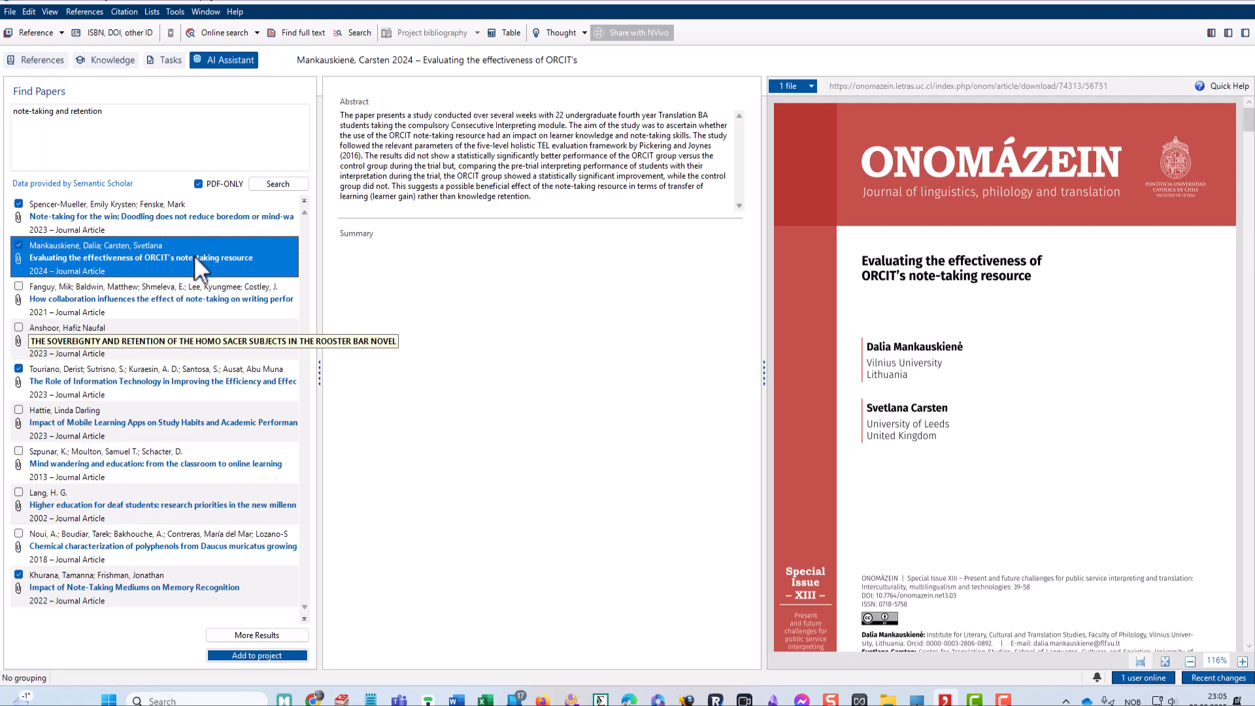
left_click(256, 655)
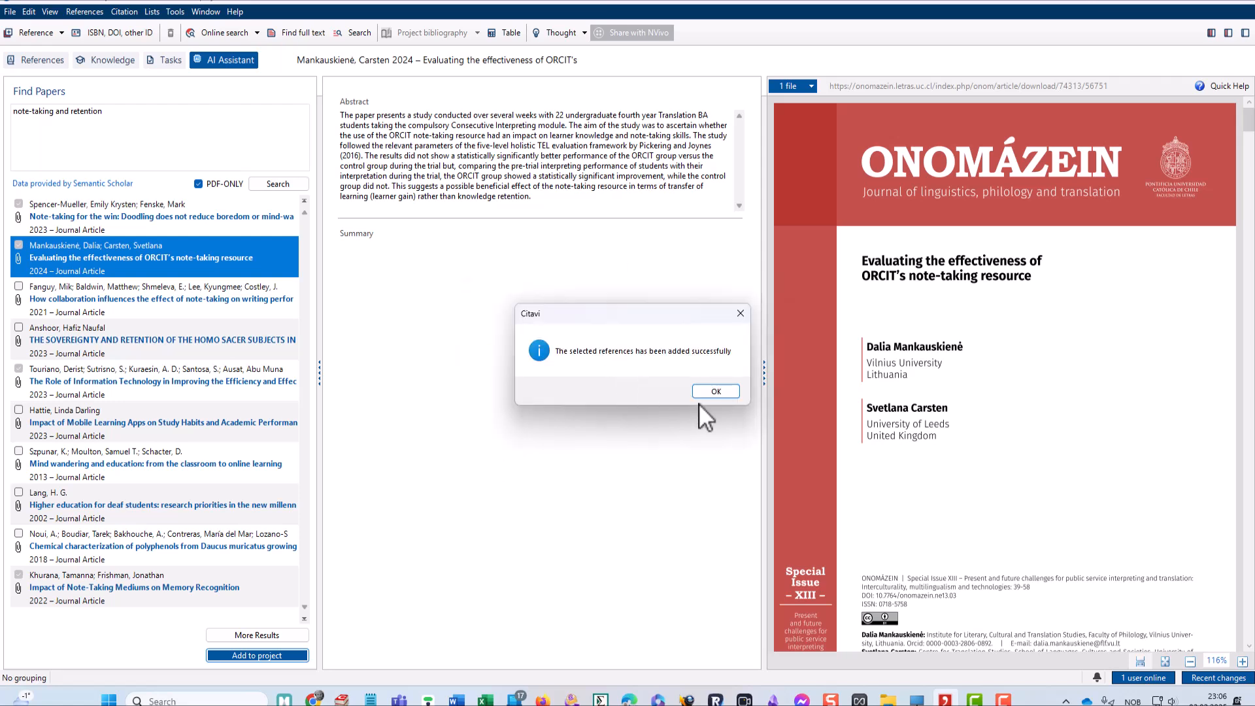
left_click(716, 391)
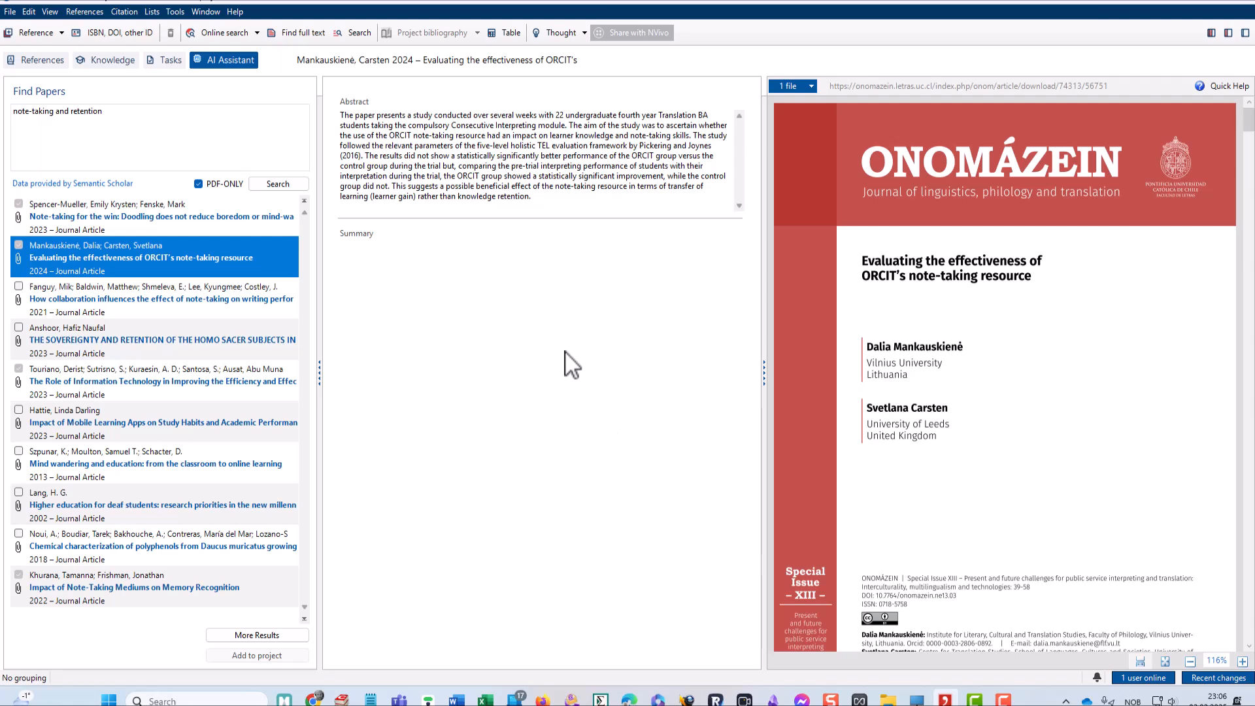
Create a subcategory named "Studies" under the Note-taking category in the project's references.
left_click(39, 60)
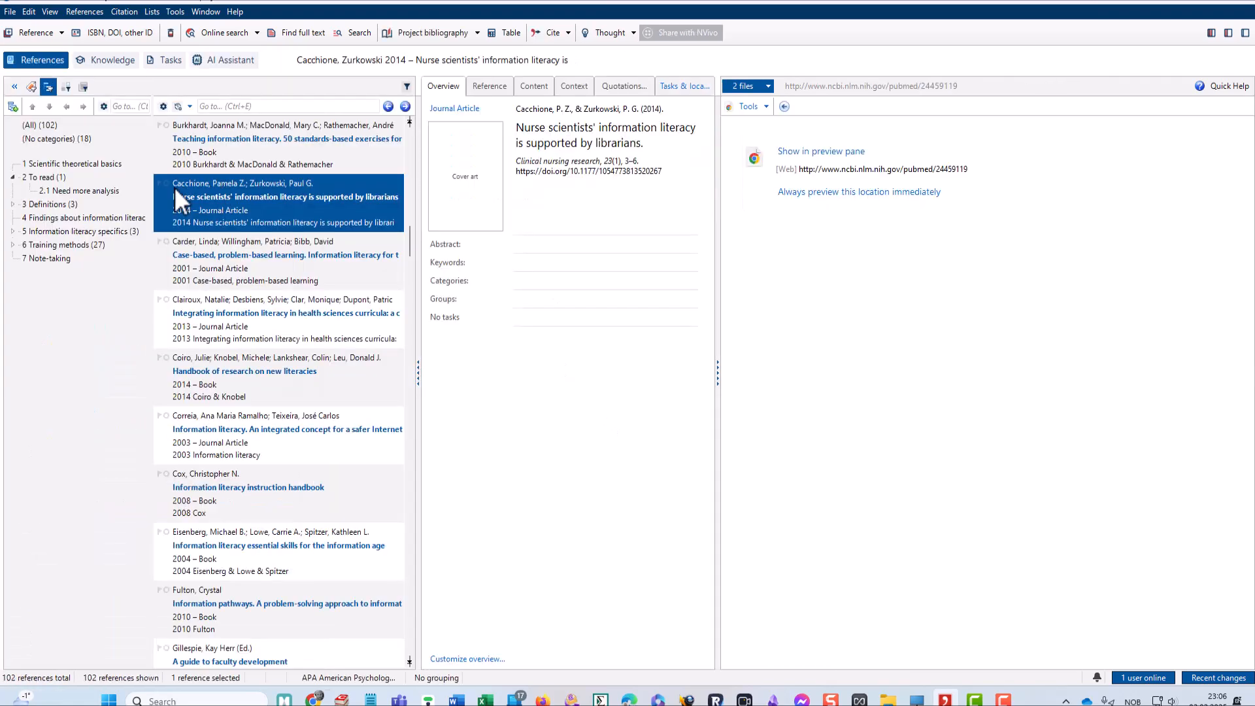
right_click(46, 257)
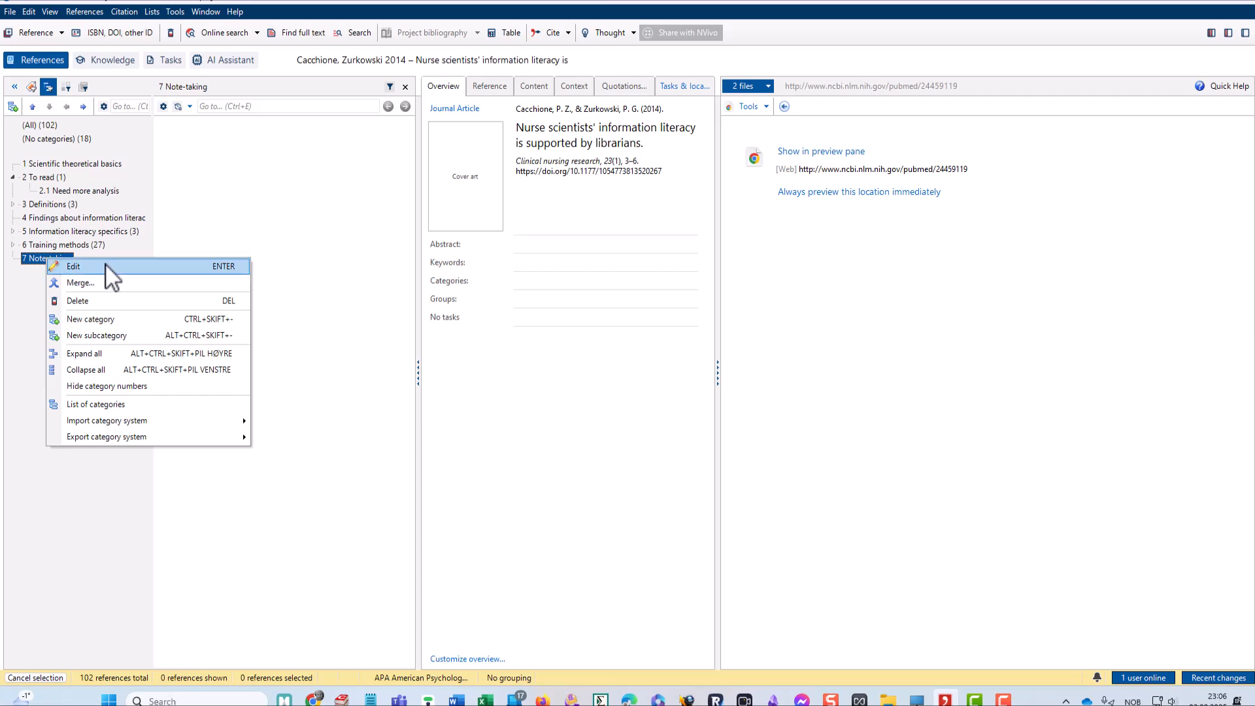
left_click(123, 336)
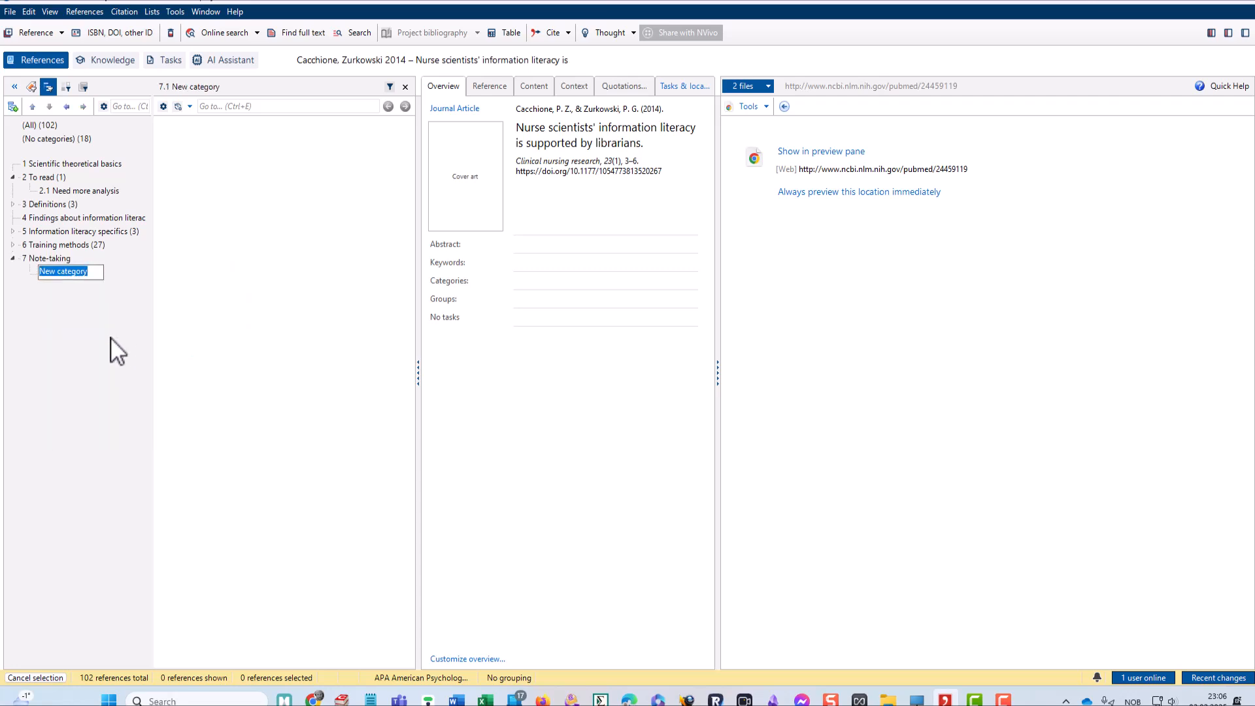
type("P")
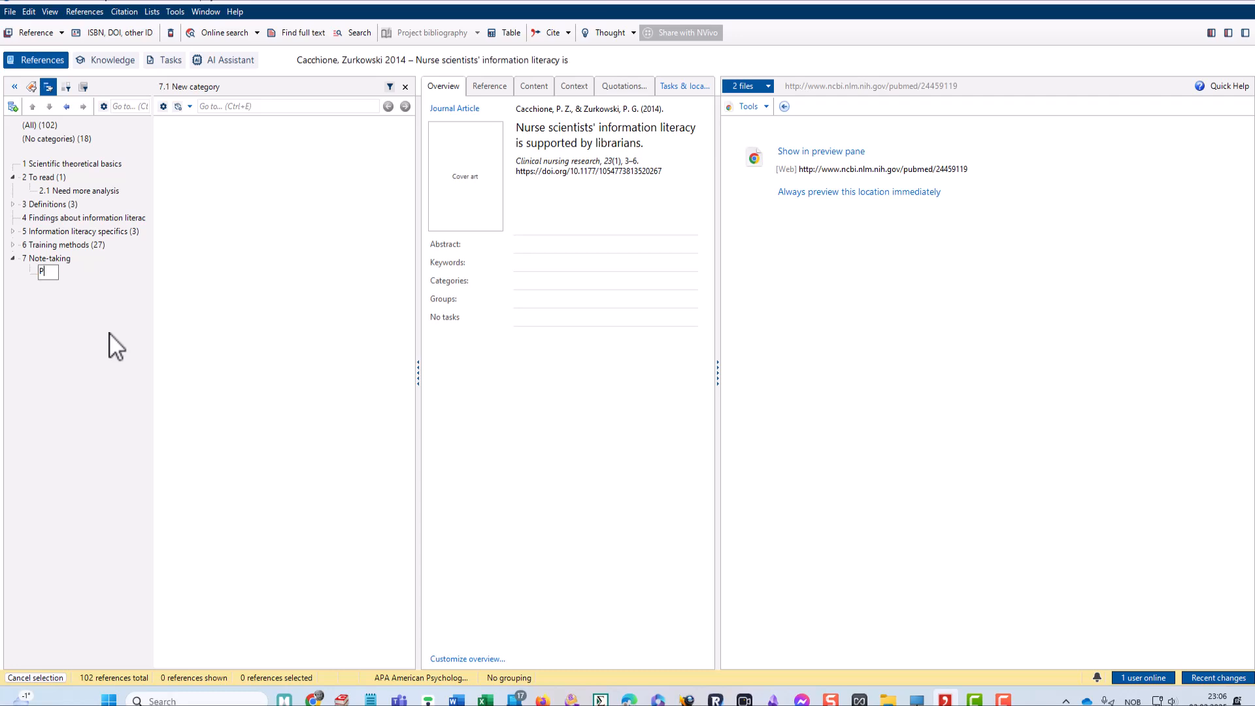
type("tudies")
key("Return")
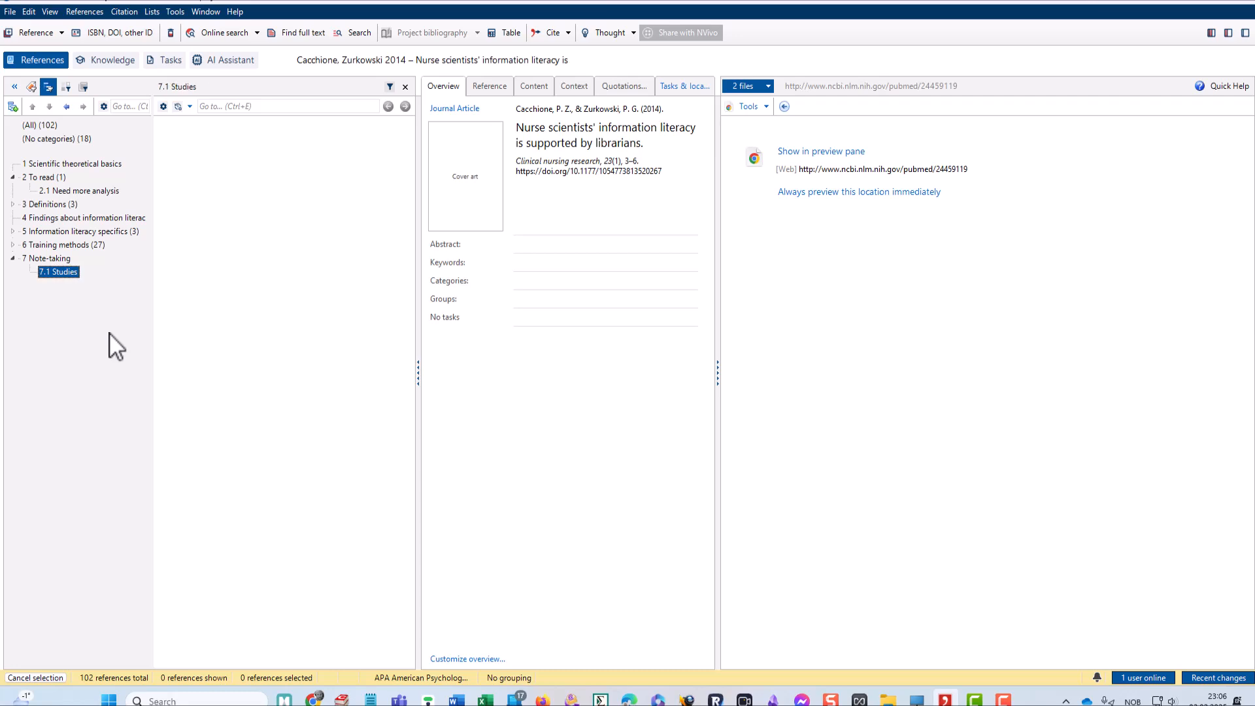
Filter the references to the import group "AI Assistant 03.02.2025 23:06".
left_click(84, 85)
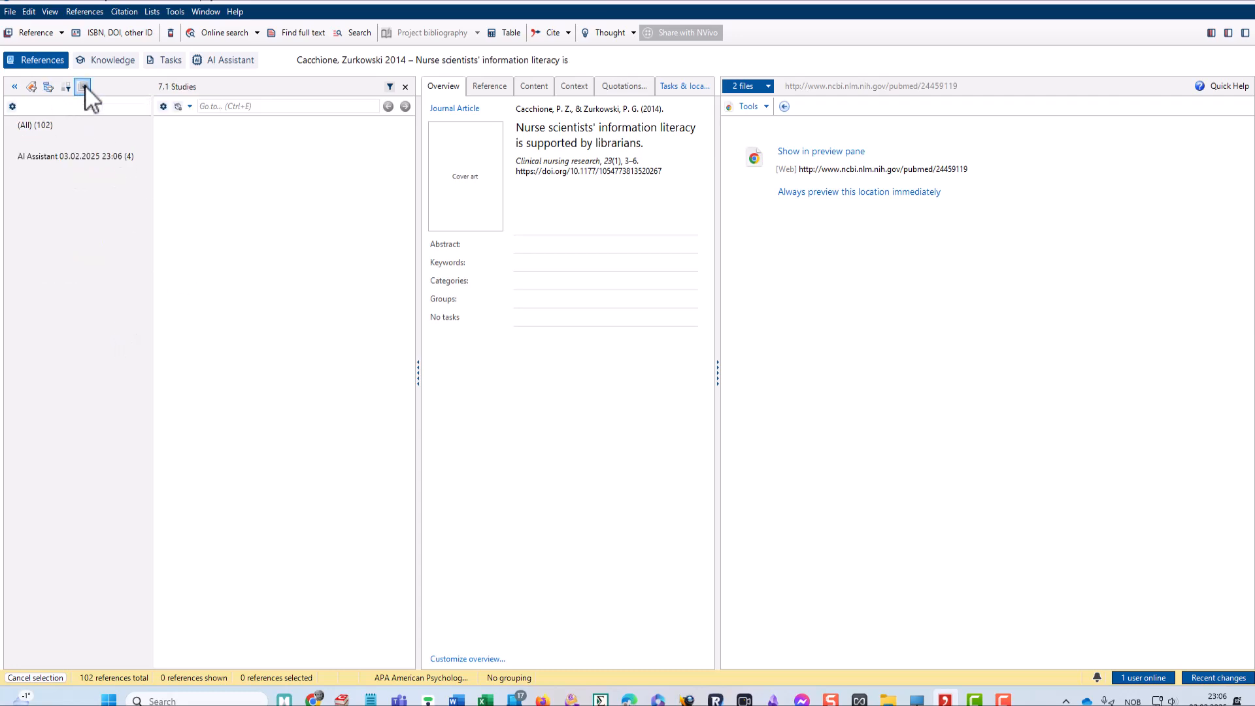
left_click(77, 157)
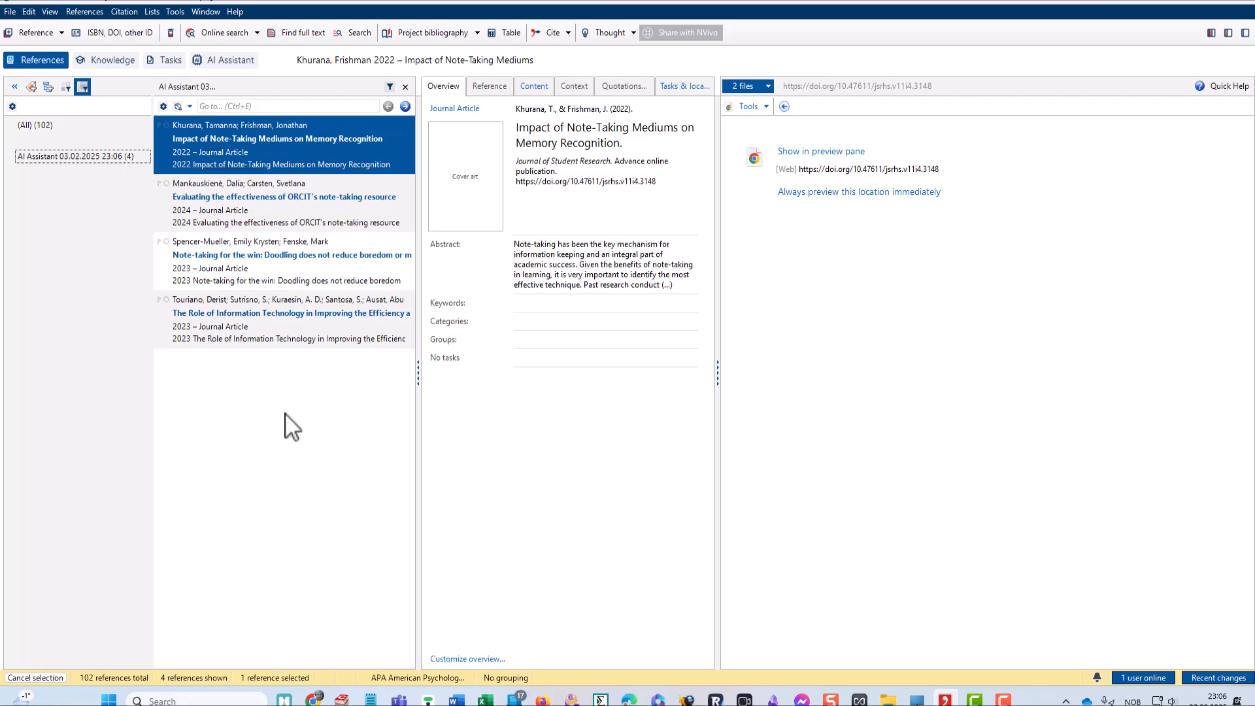
left_click(268, 312, "shift")
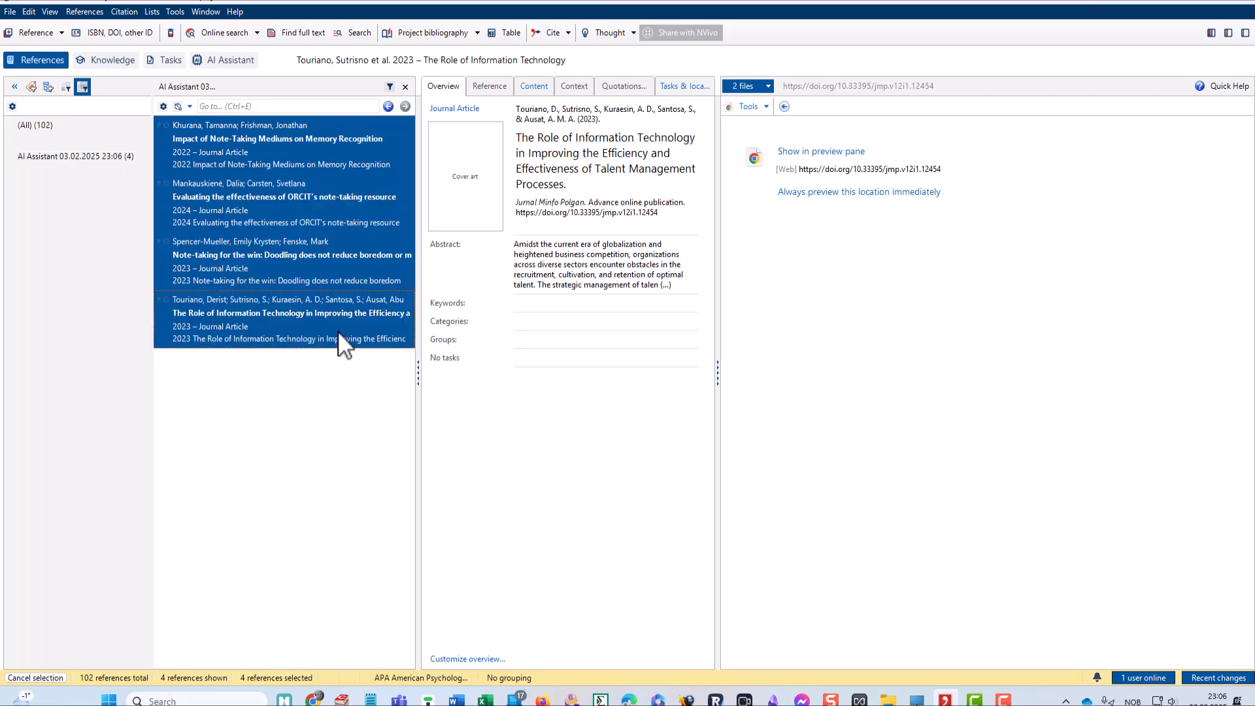
left_click(300, 145)
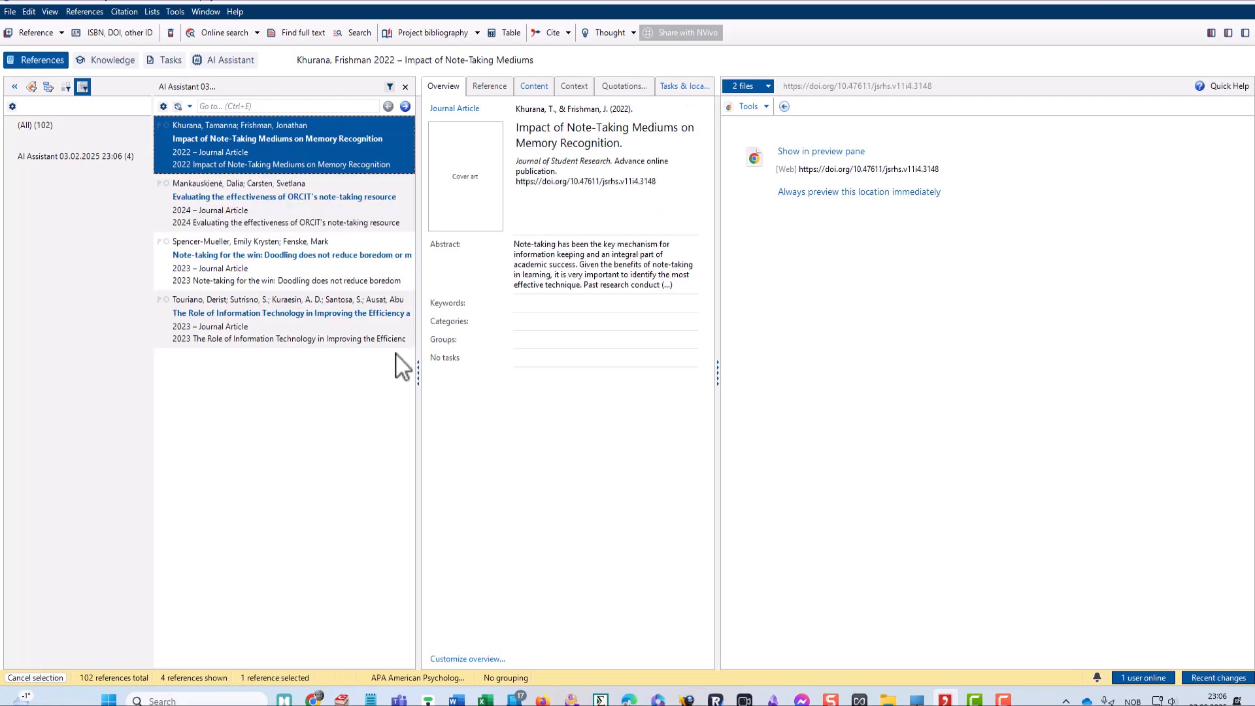
left_click(304, 253, "ctrl")
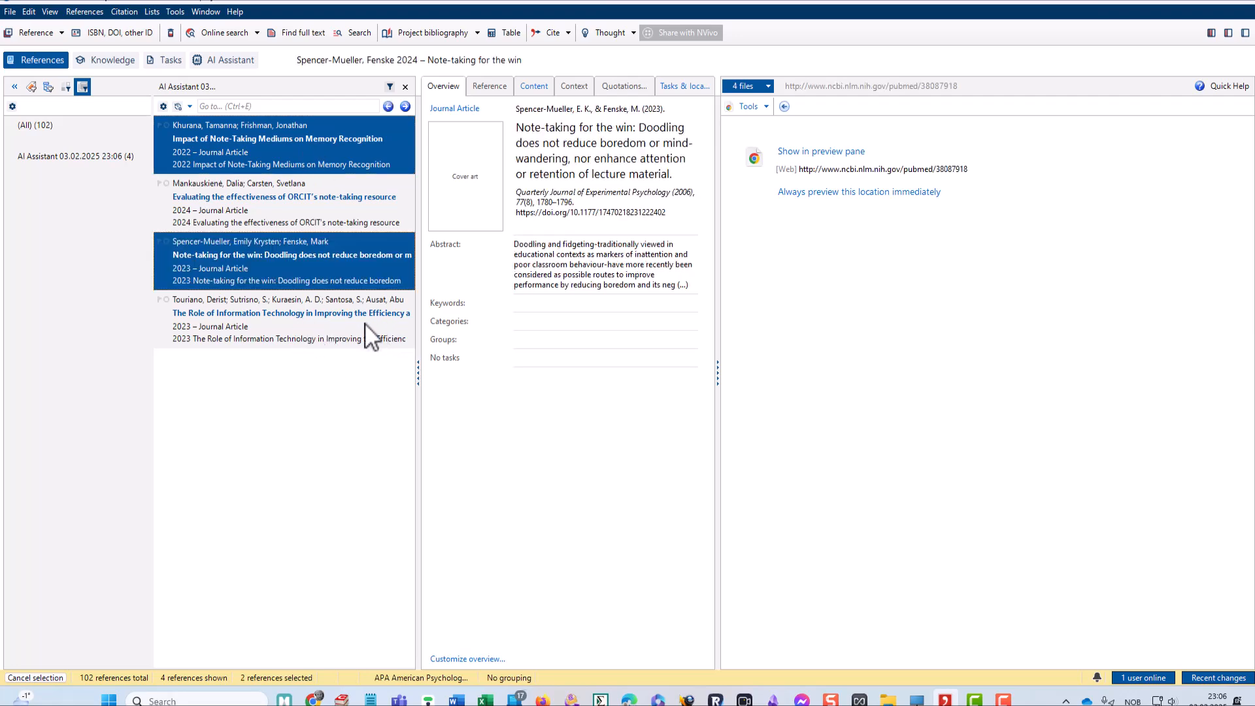
left_click(301, 207)
Assign all four imported references to the category 7.1 Studies and filter the reference list to that category.
left_click(286, 162)
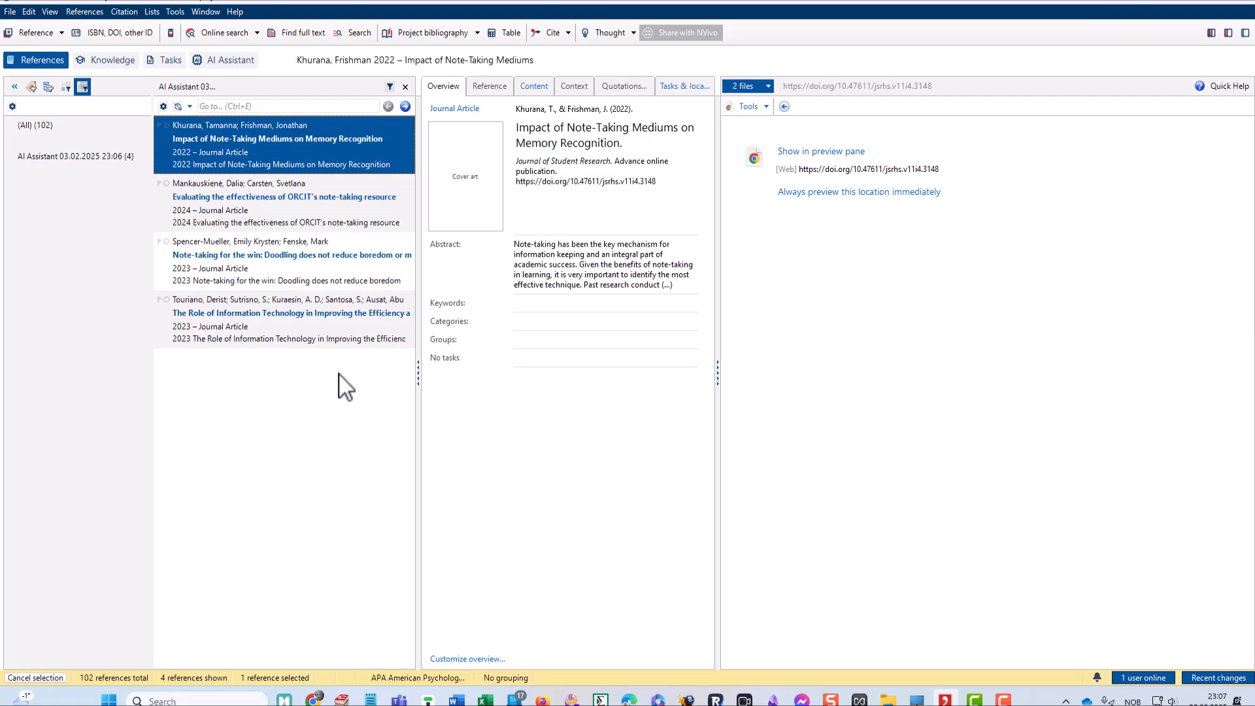
left_click(276, 321, "shift")
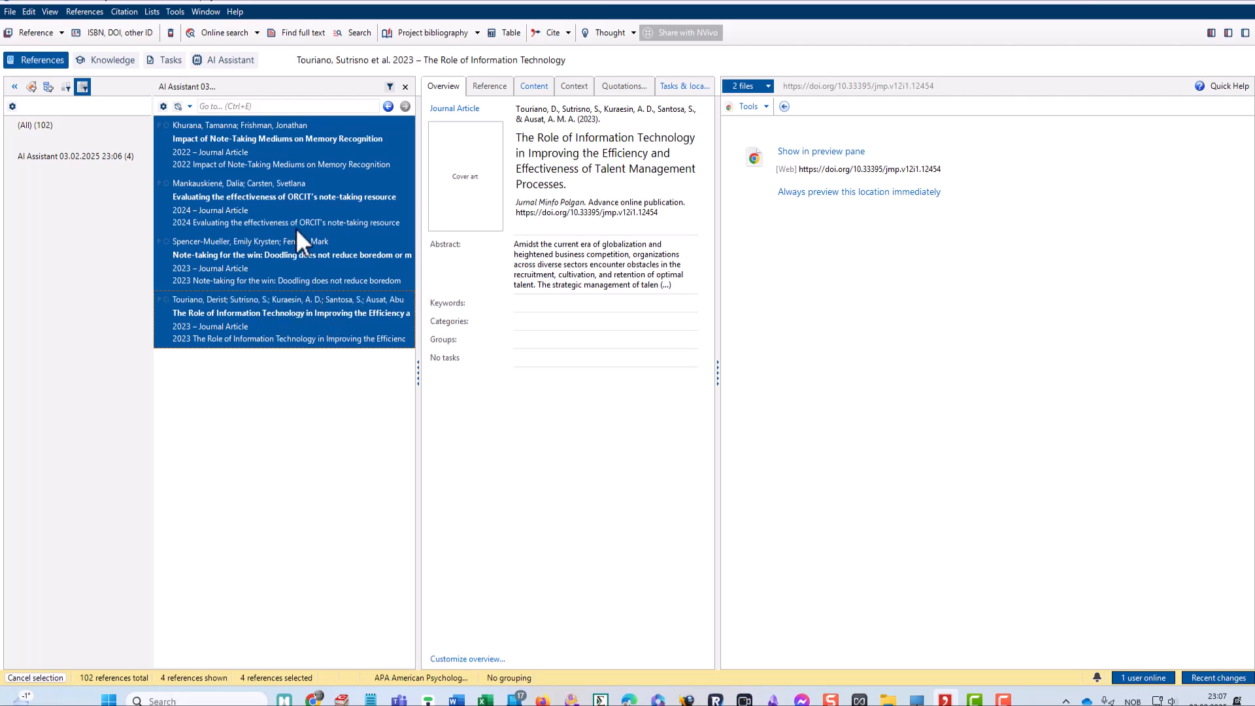
right_click(247, 154)
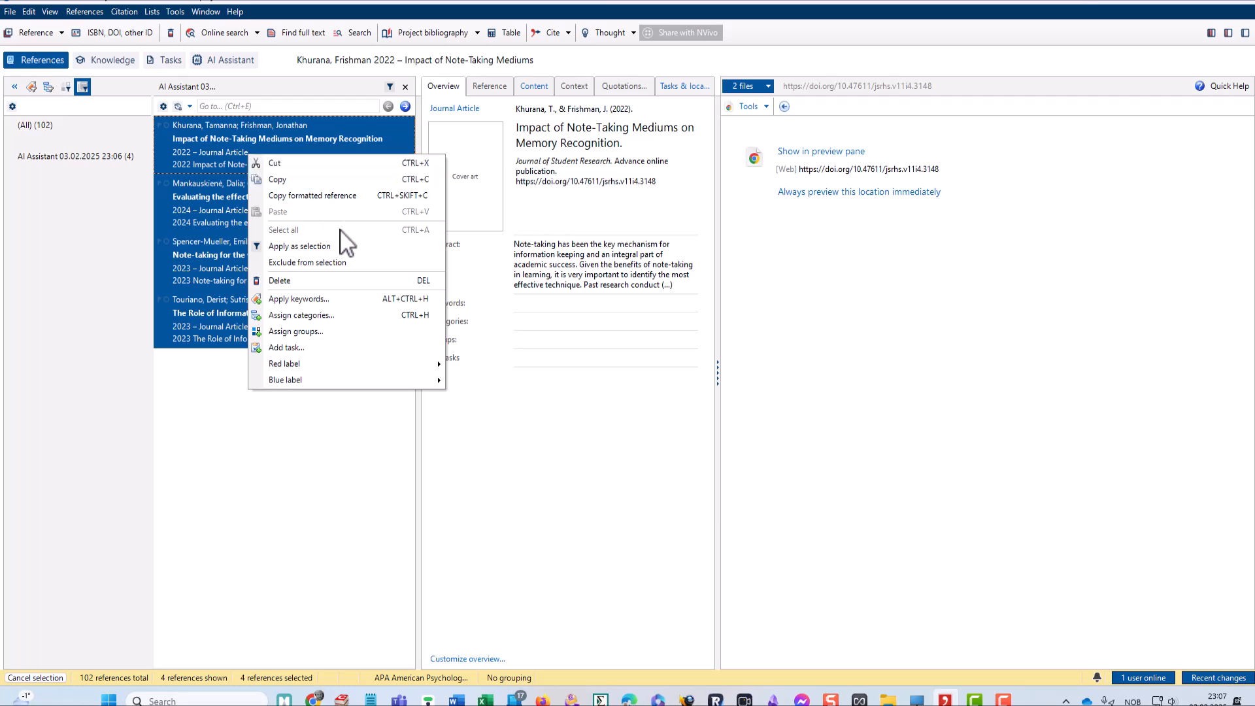
left_click(339, 320)
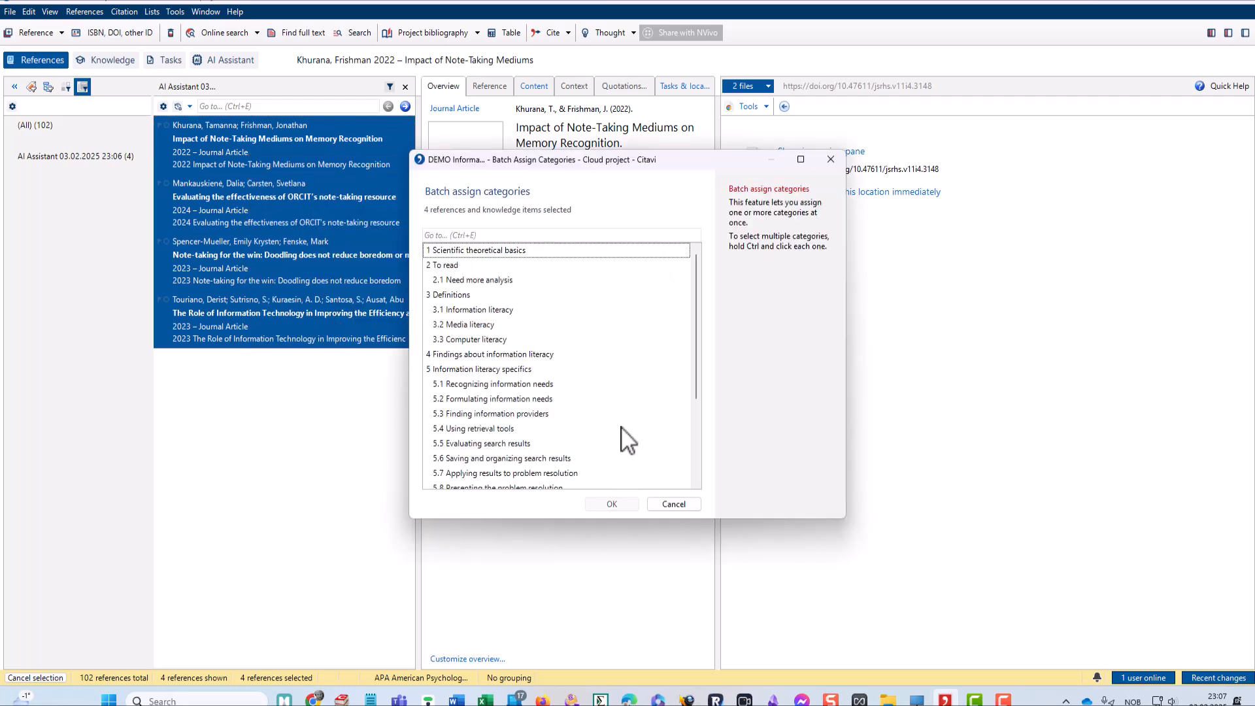
scroll(620, 443, "down", 4)
left_click(451, 472)
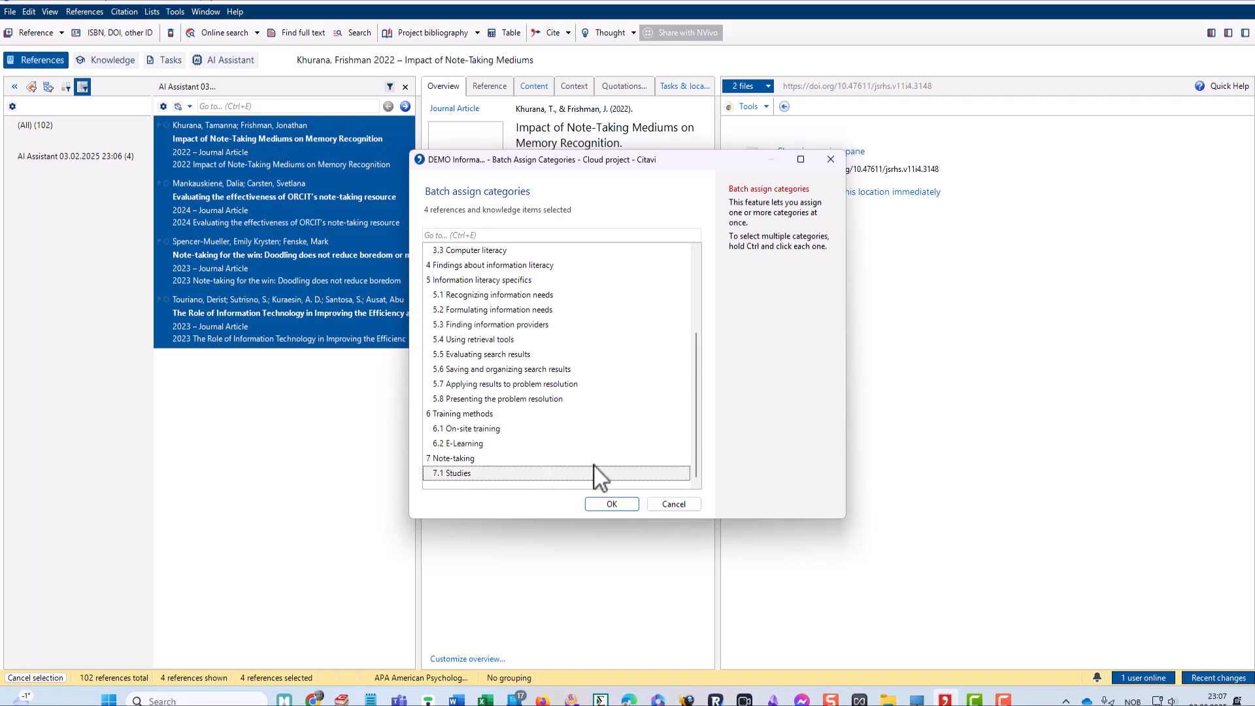
left_click(611, 505)
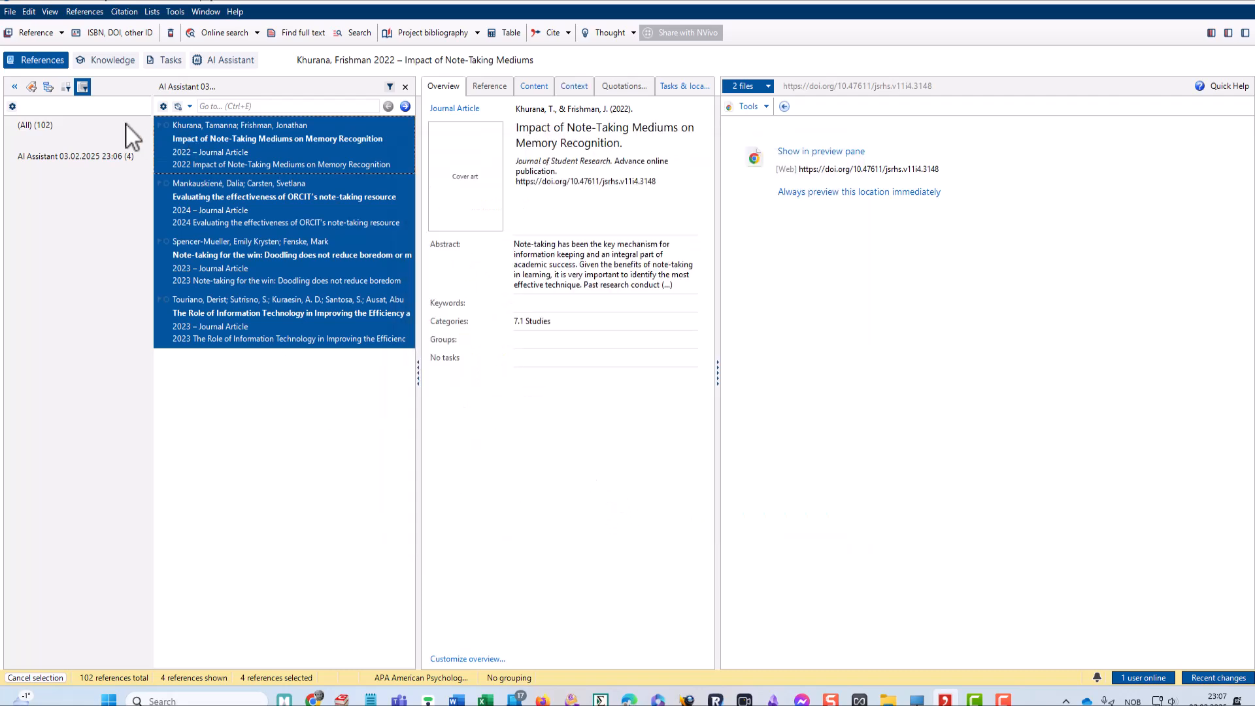
left_click(43, 88)
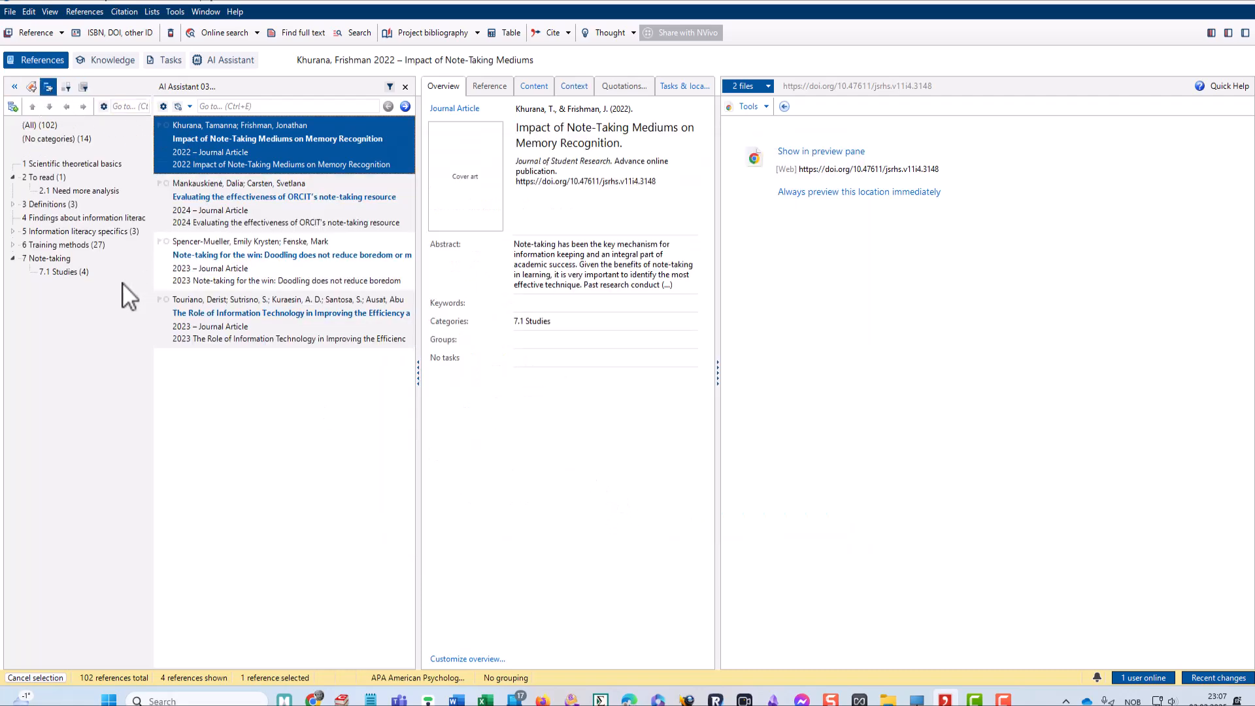
left_click(68, 272)
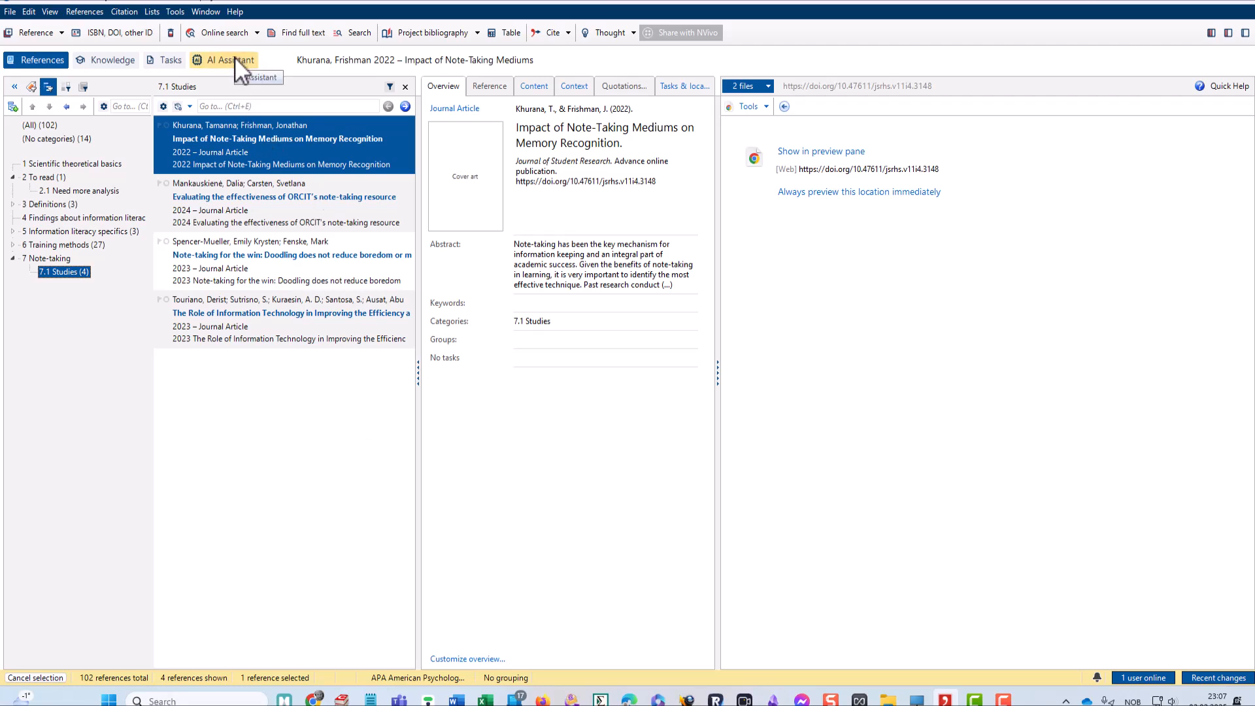
Switch to Chrome, close the Lumivero AI terms page and review the AI Key Insights instructions in the "What's new in Citavi 7" article.
key("alt+Tab")
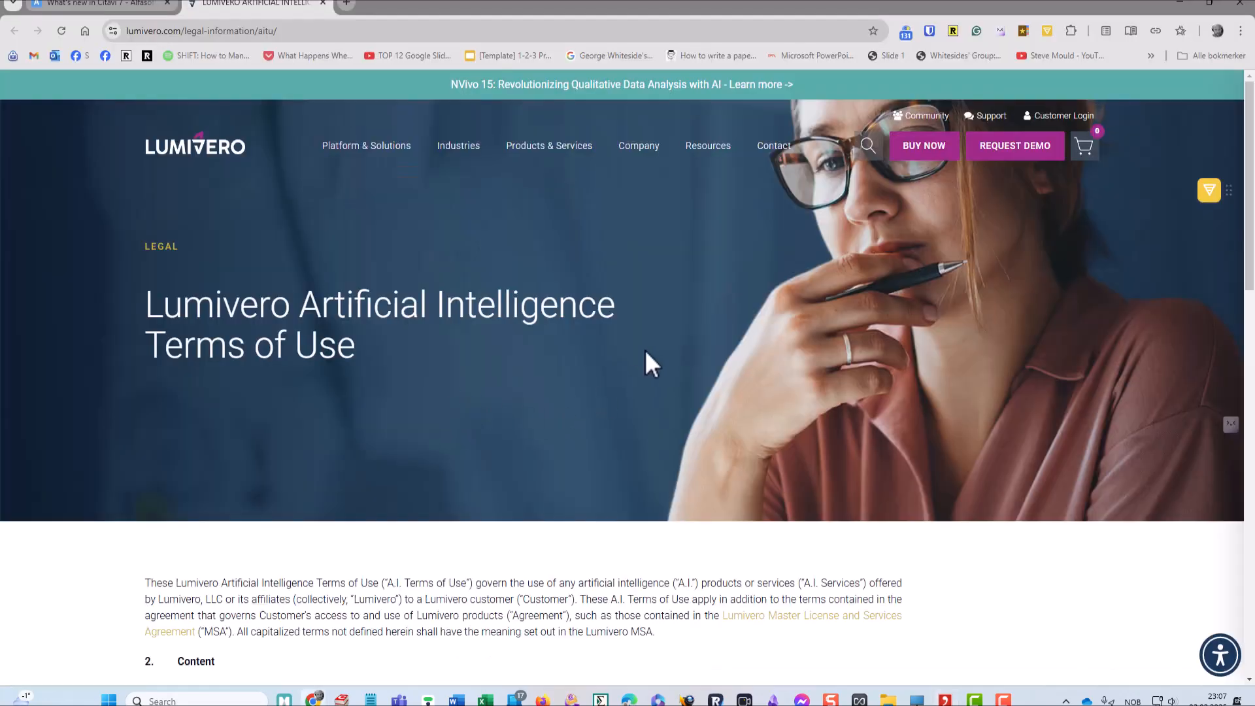
left_click(323, 4)
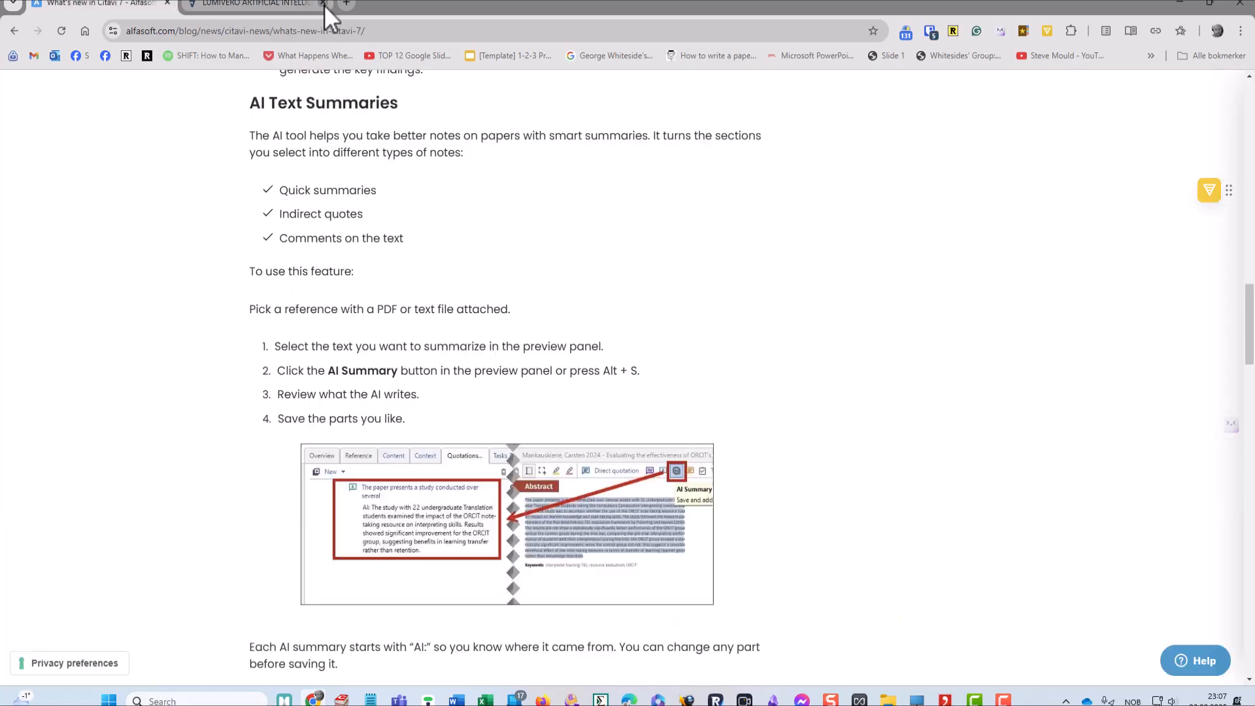
scroll(699, 377, "down", 8)
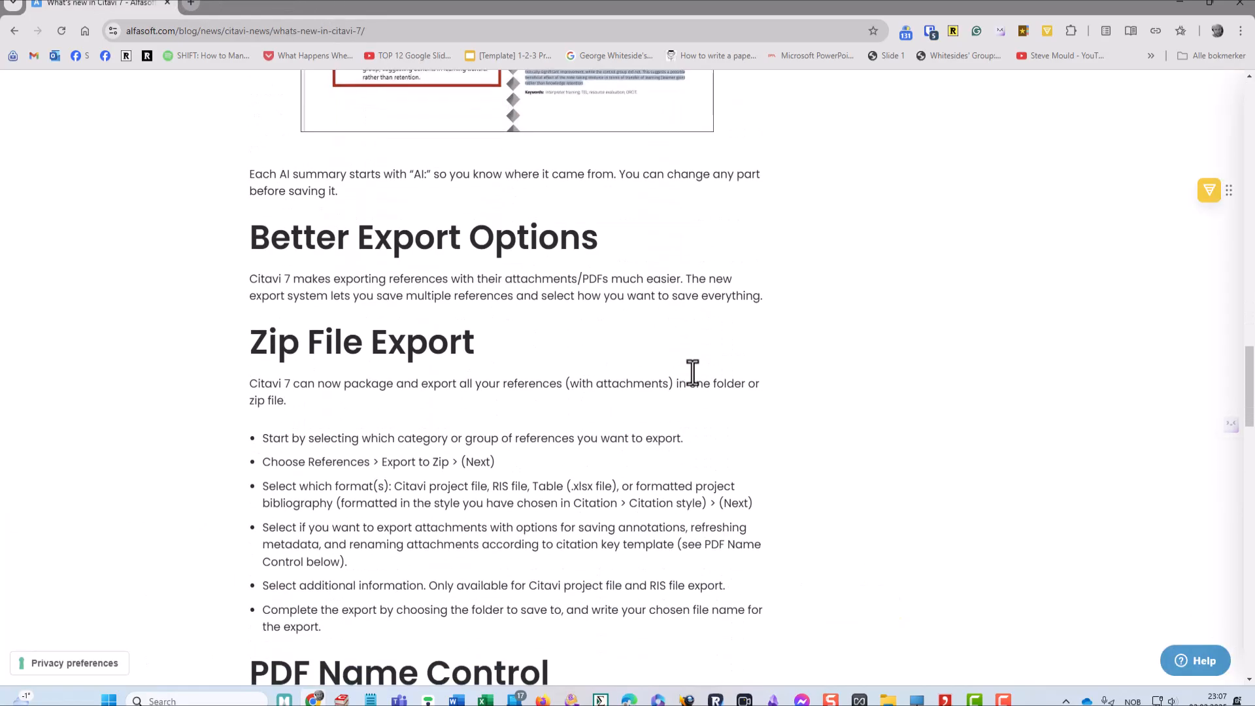
scroll(684, 363, "up", 7)
scroll(683, 363, "up", 13)
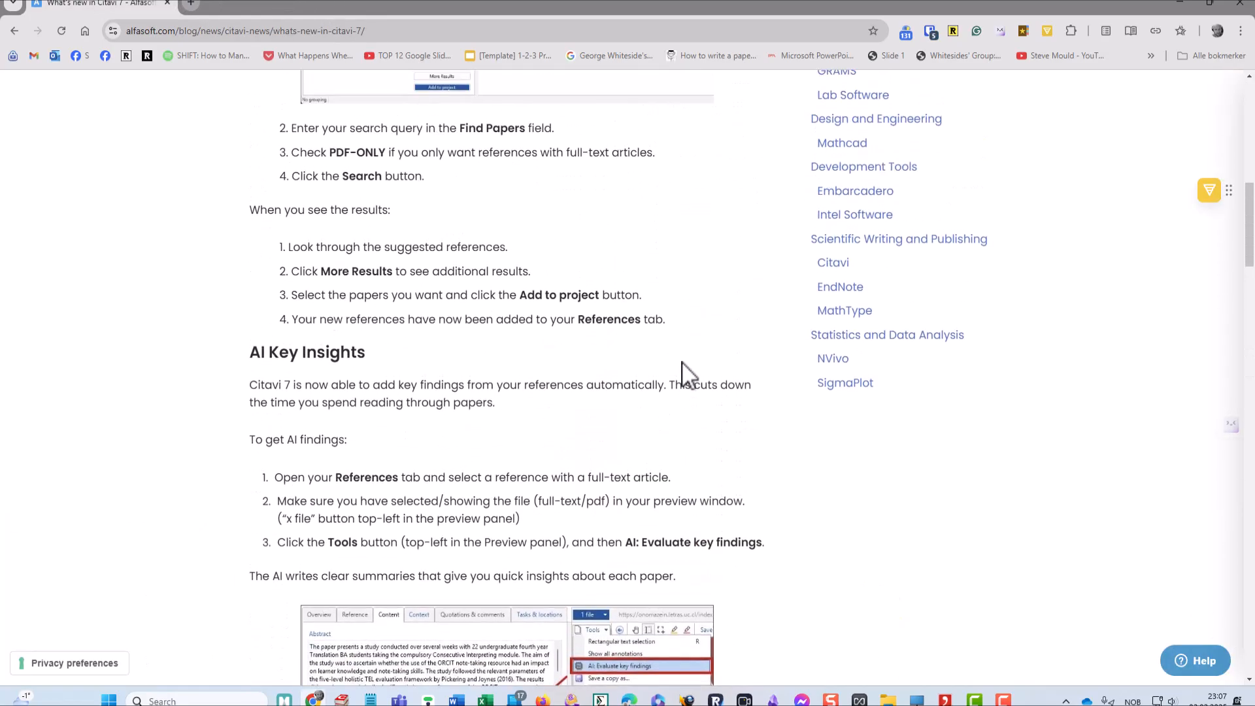
scroll(681, 372, "up", 8)
scroll(681, 364, "down", 8)
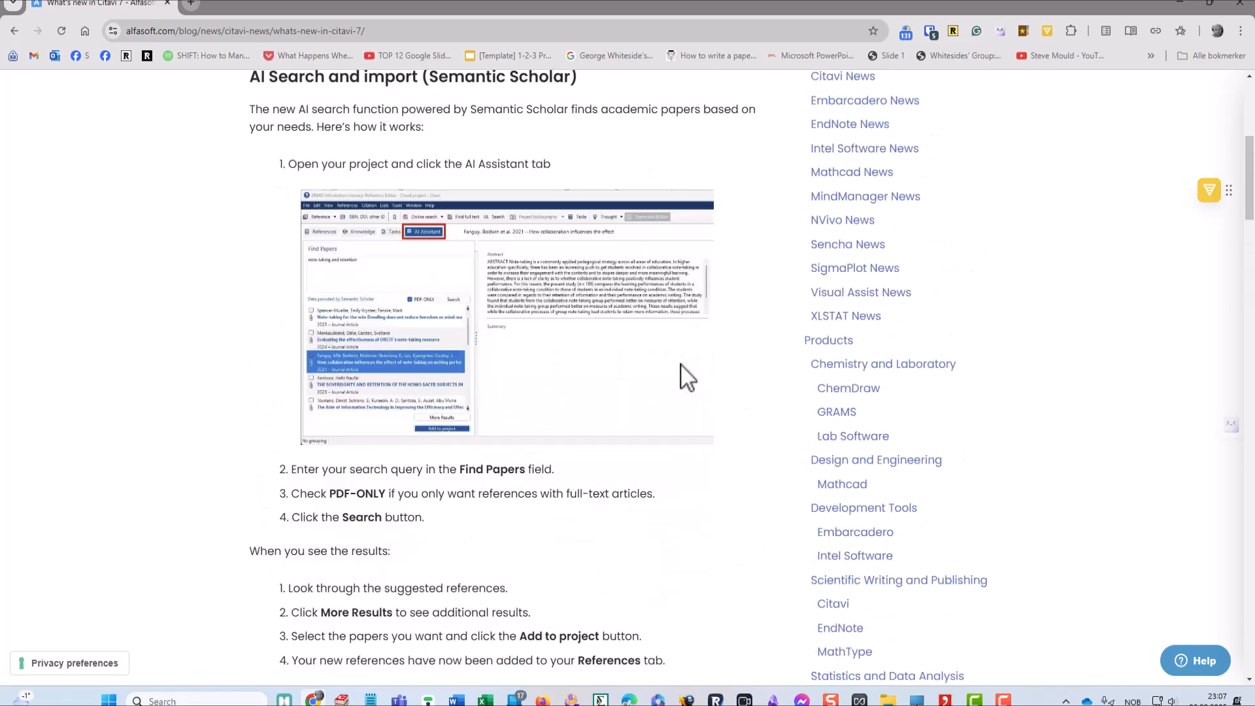
scroll(683, 382, "down", 3)
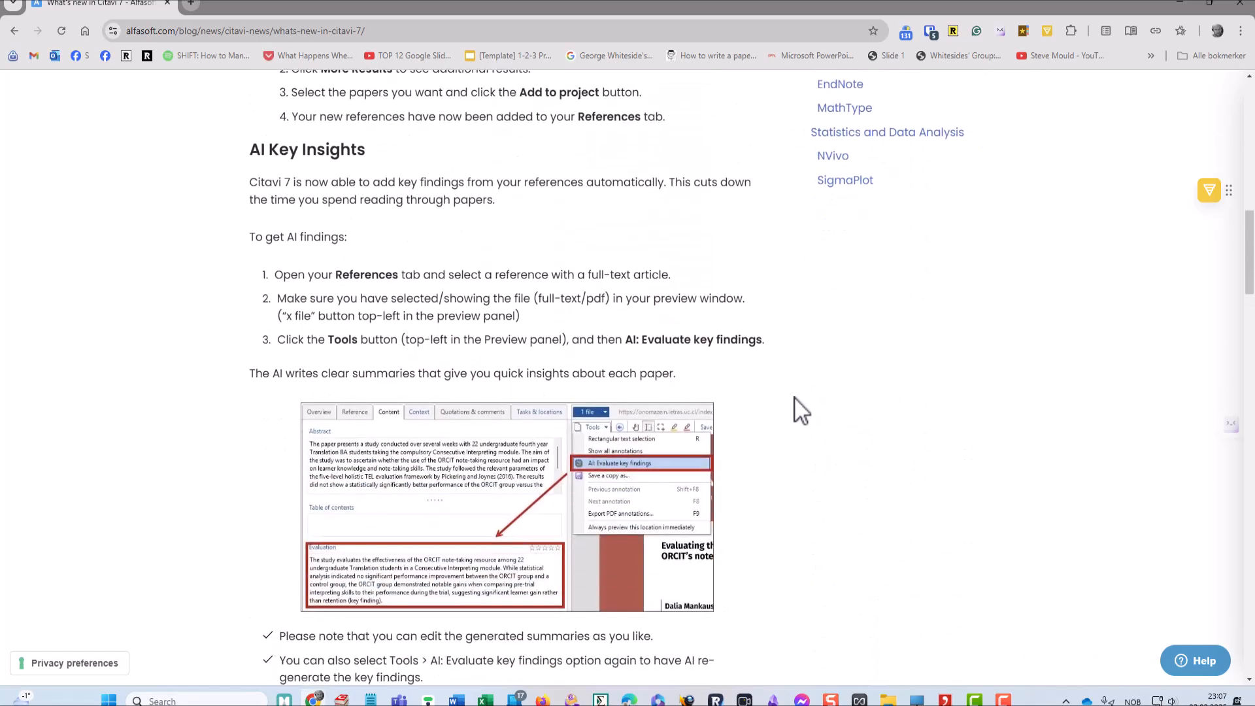
Switch back to Citavi, enable immediate preview for the note-taking mediums paper's web location and generate its key findings with AI.
key("alt+Tab")
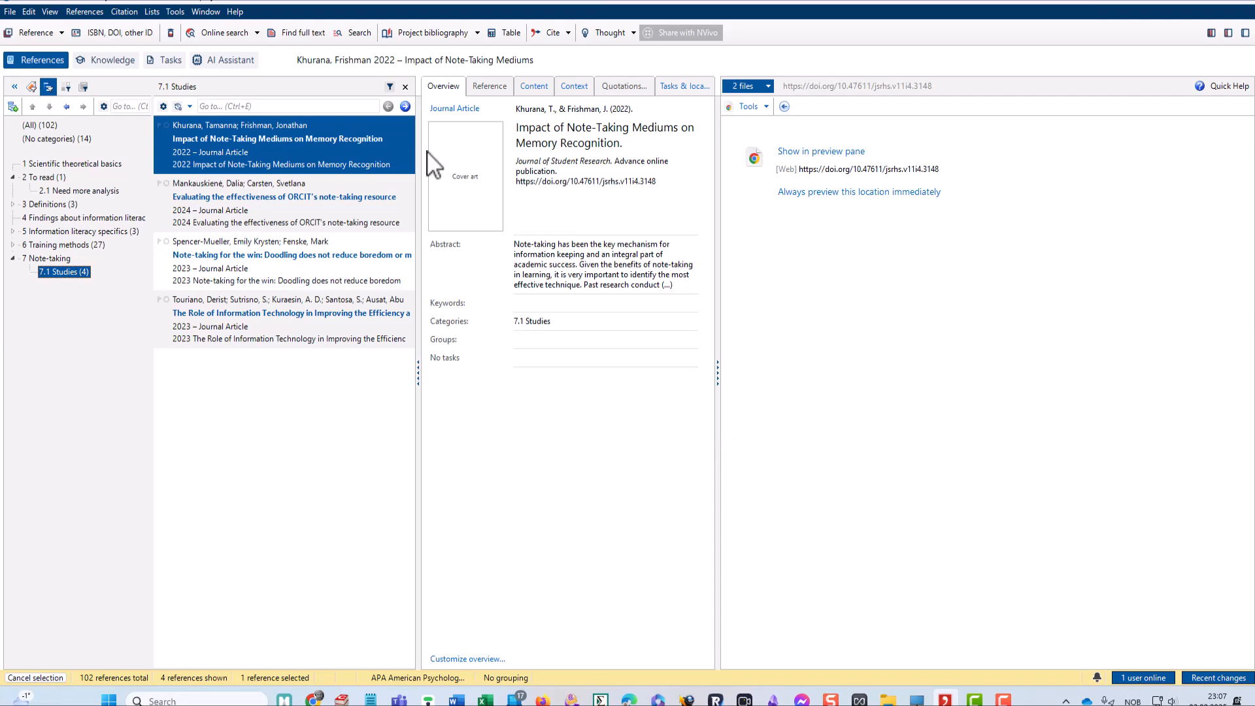
left_click(829, 192)
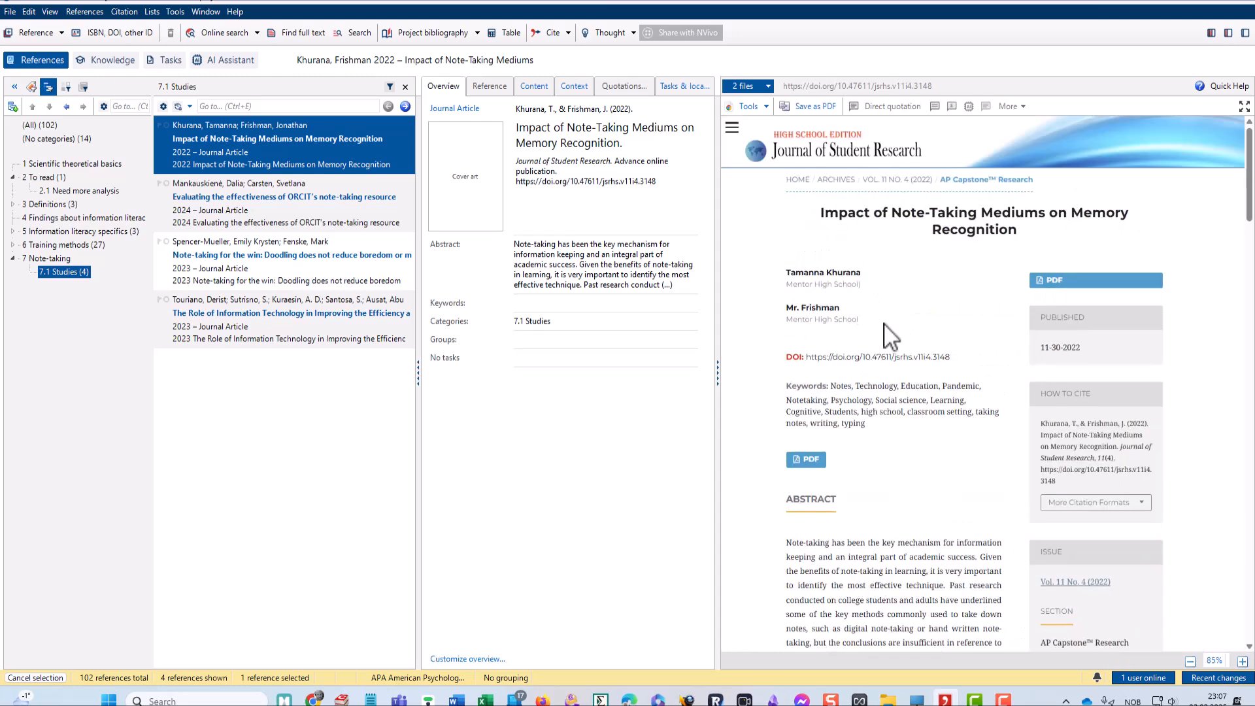
scroll(883, 346, "down", 2)
scroll(883, 347, "down", 6)
scroll(883, 356, "up", 8)
left_click(765, 106)
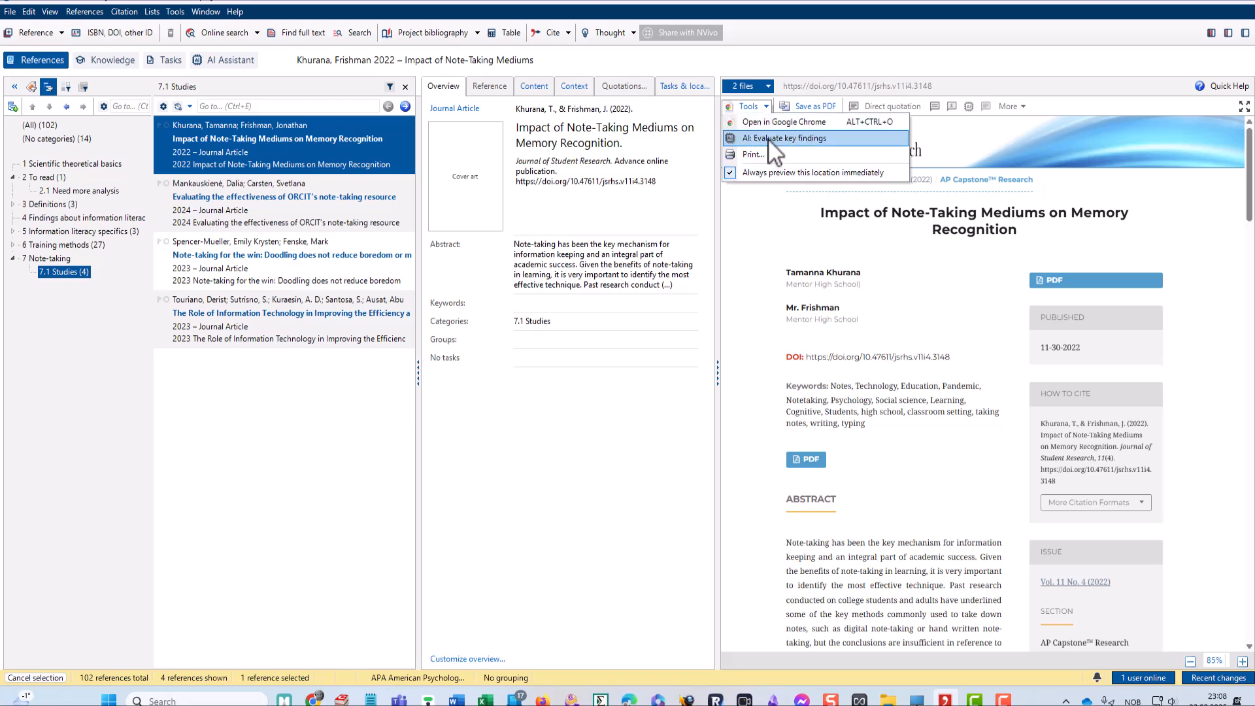
left_click(774, 139)
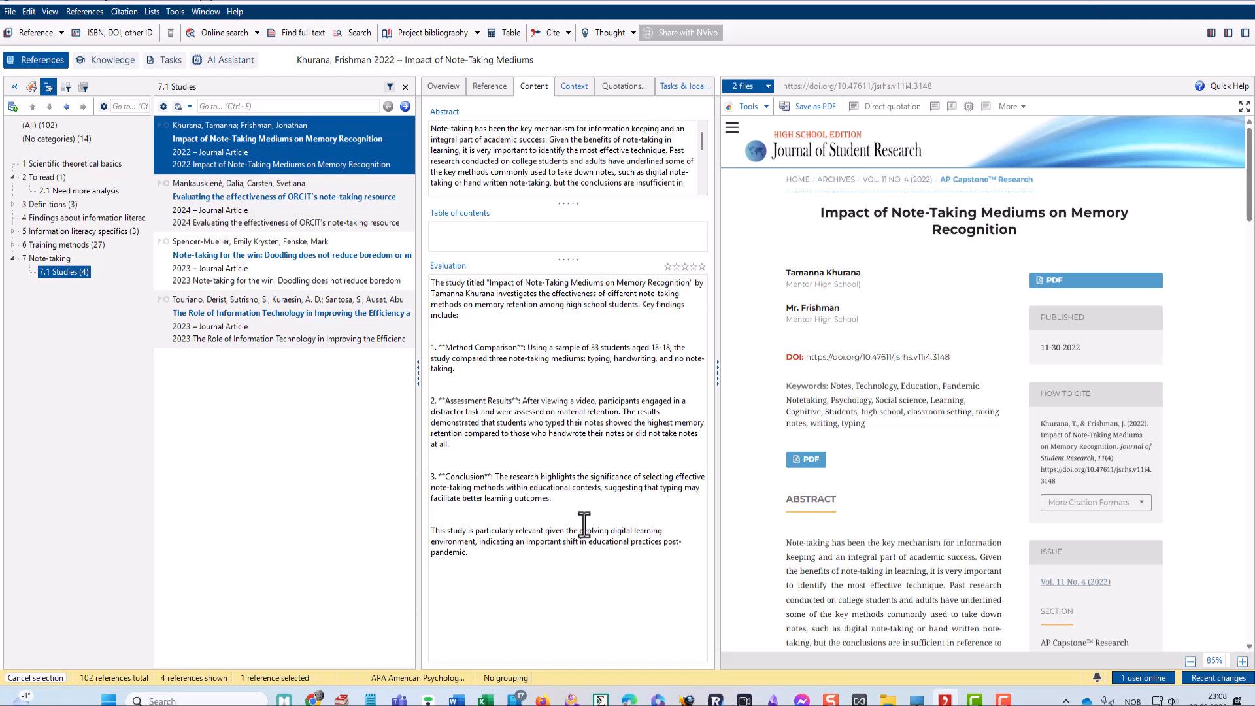
Enable immediate preview for the web location of the ORCIT note-taking resource paper and generate its key findings with AI.
left_click(311, 208)
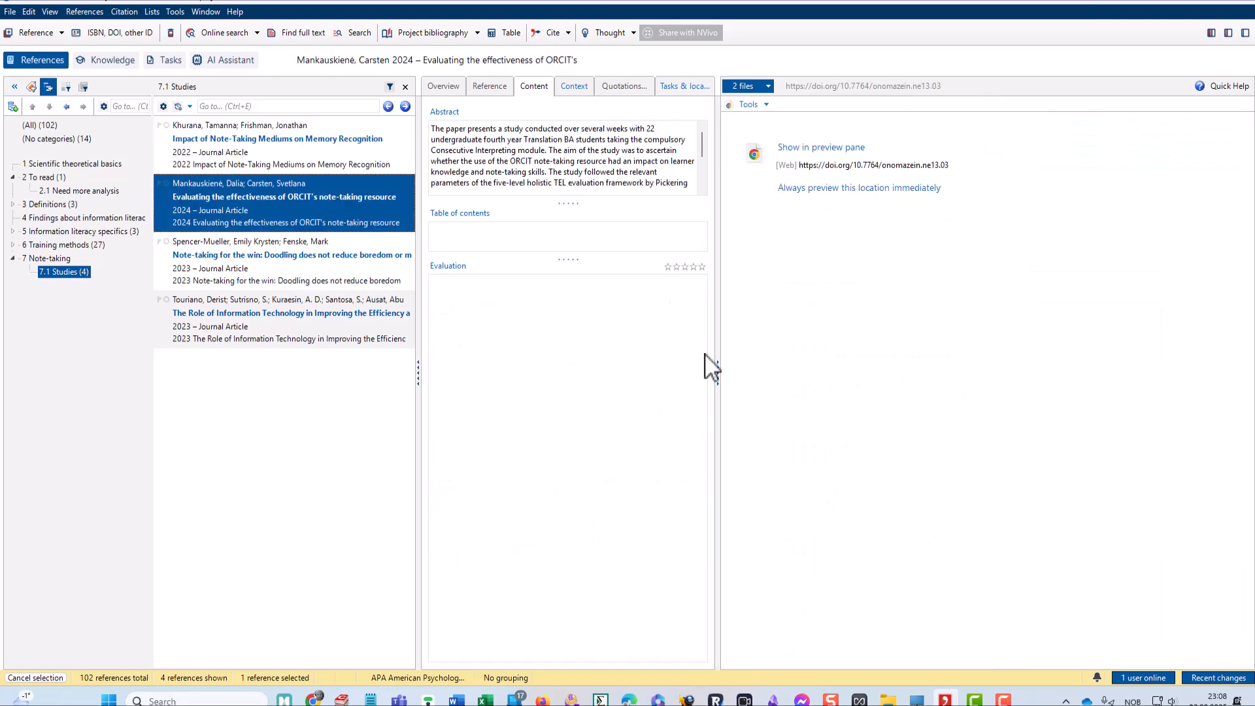
left_click(833, 189)
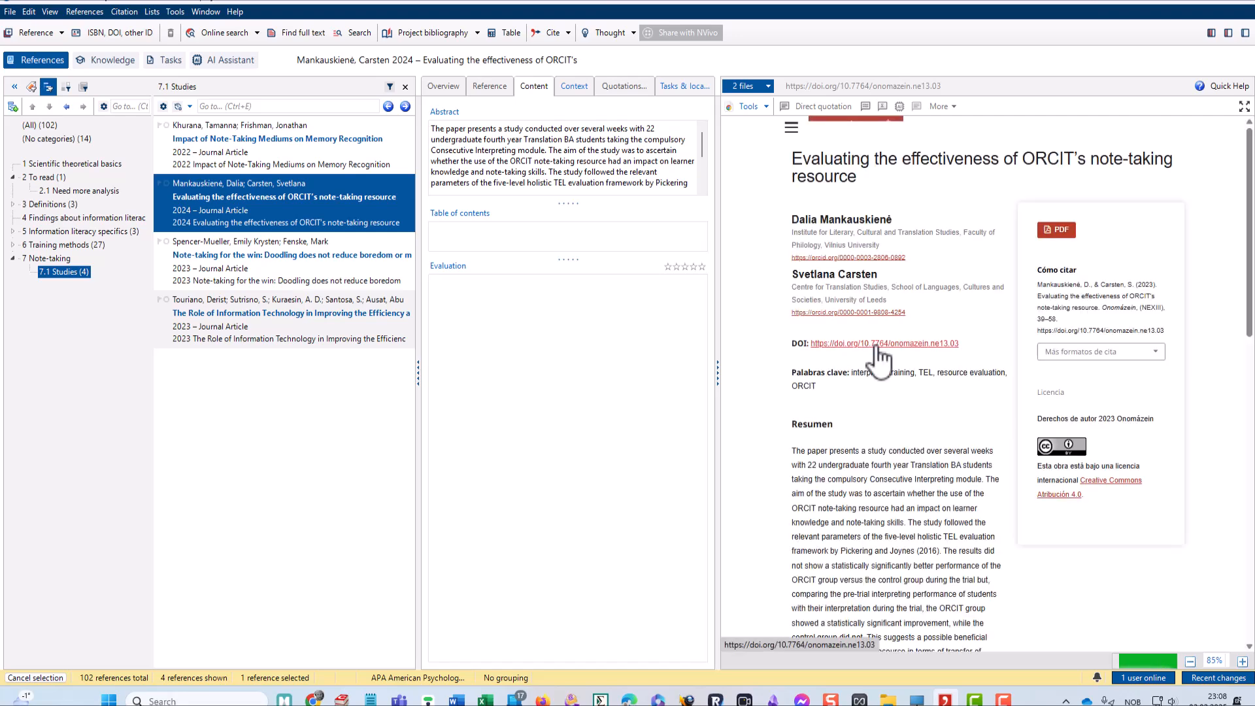
left_click(760, 107)
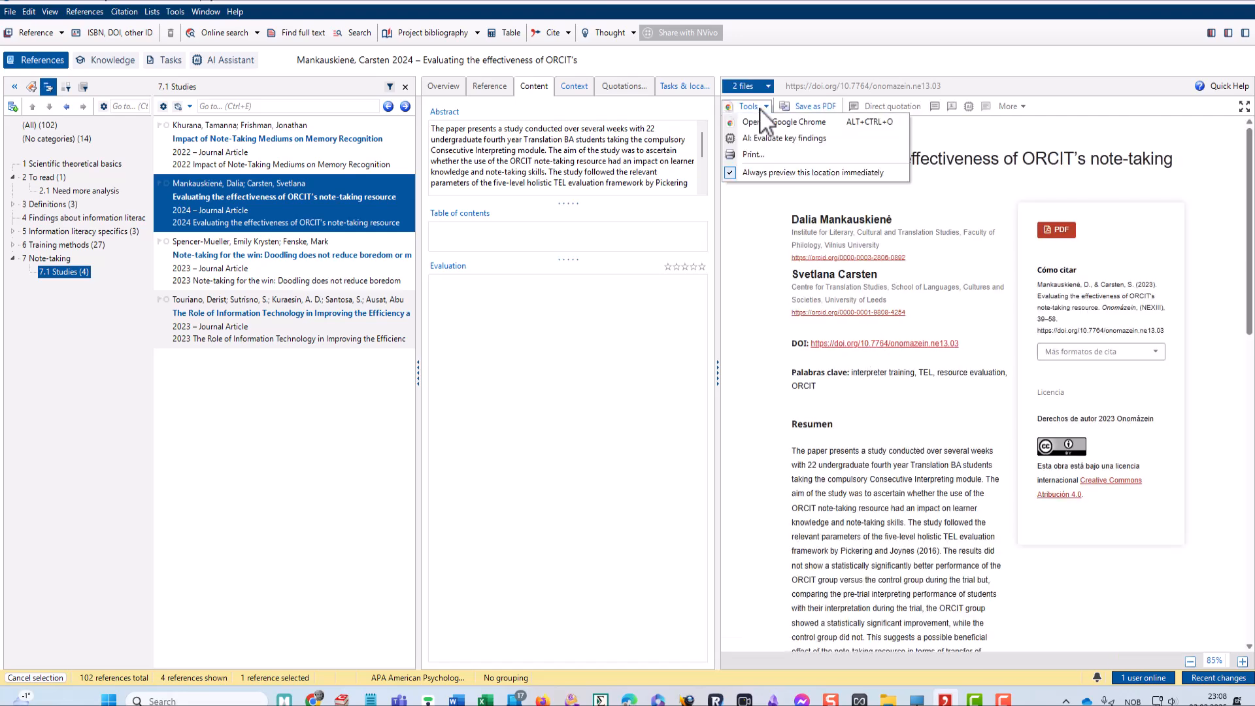
left_click(775, 139)
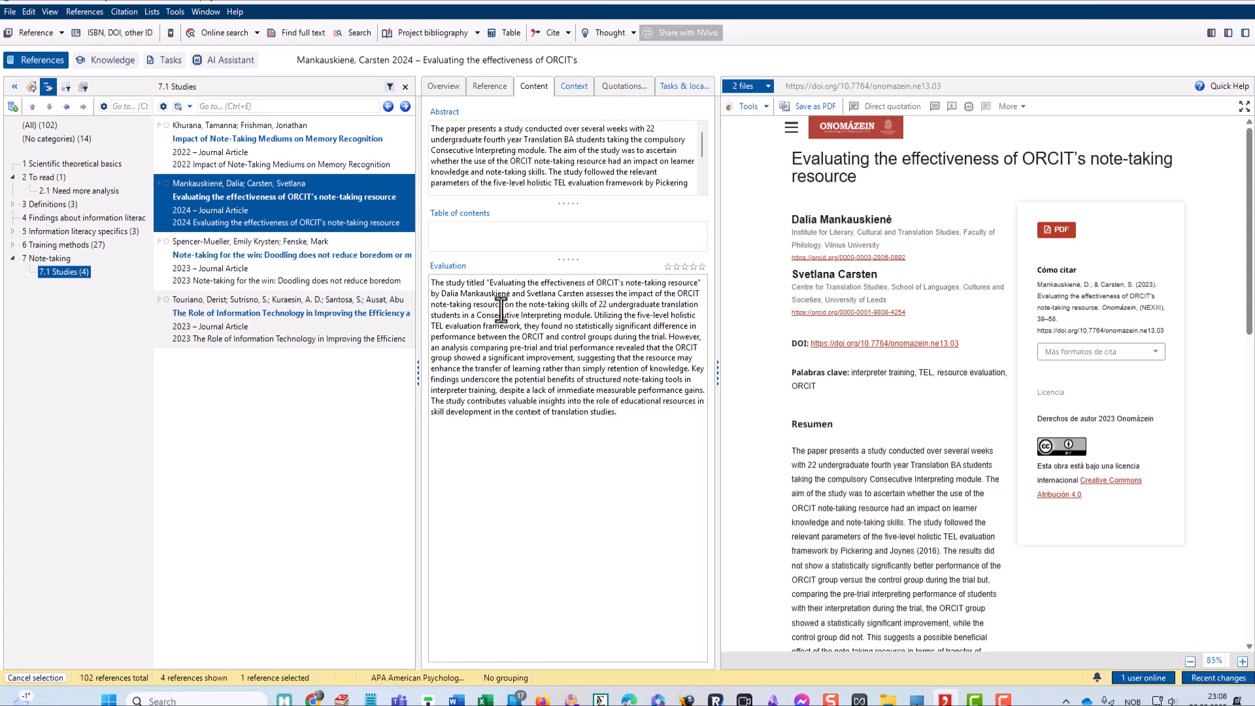
left_click_drag(630, 417, 426, 282)
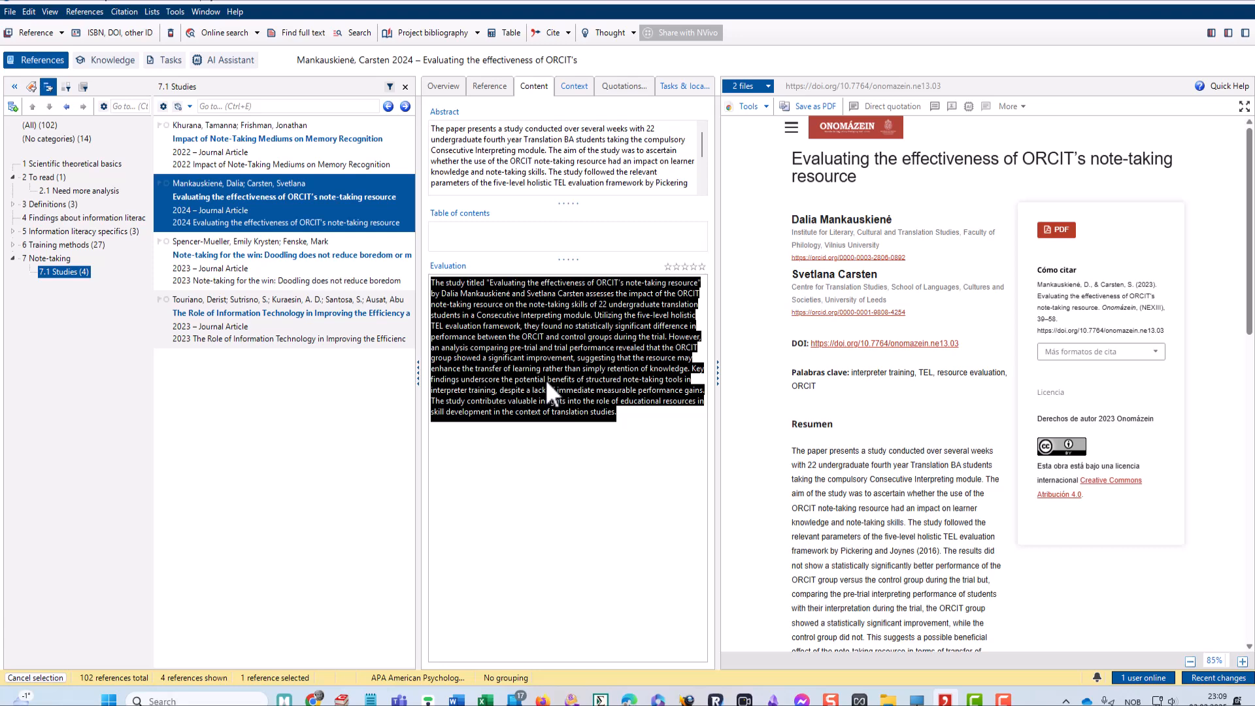
left_click(662, 412)
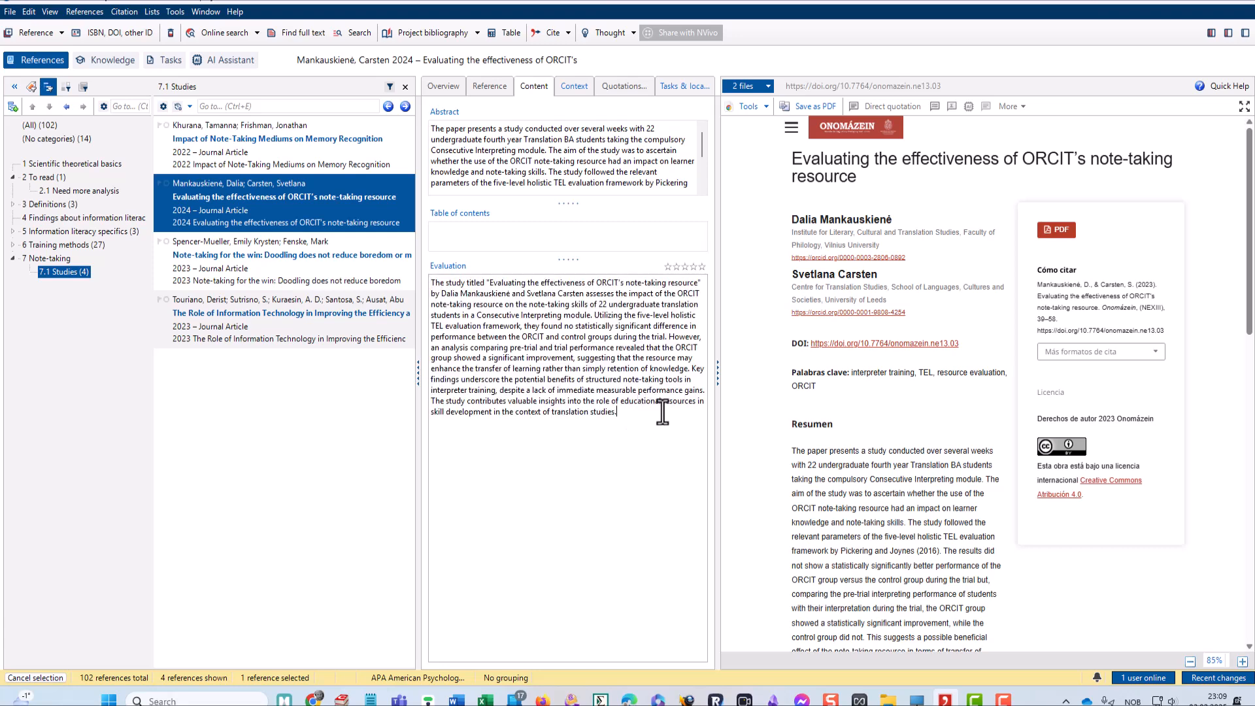
left_click_drag(617, 413, 437, 282)
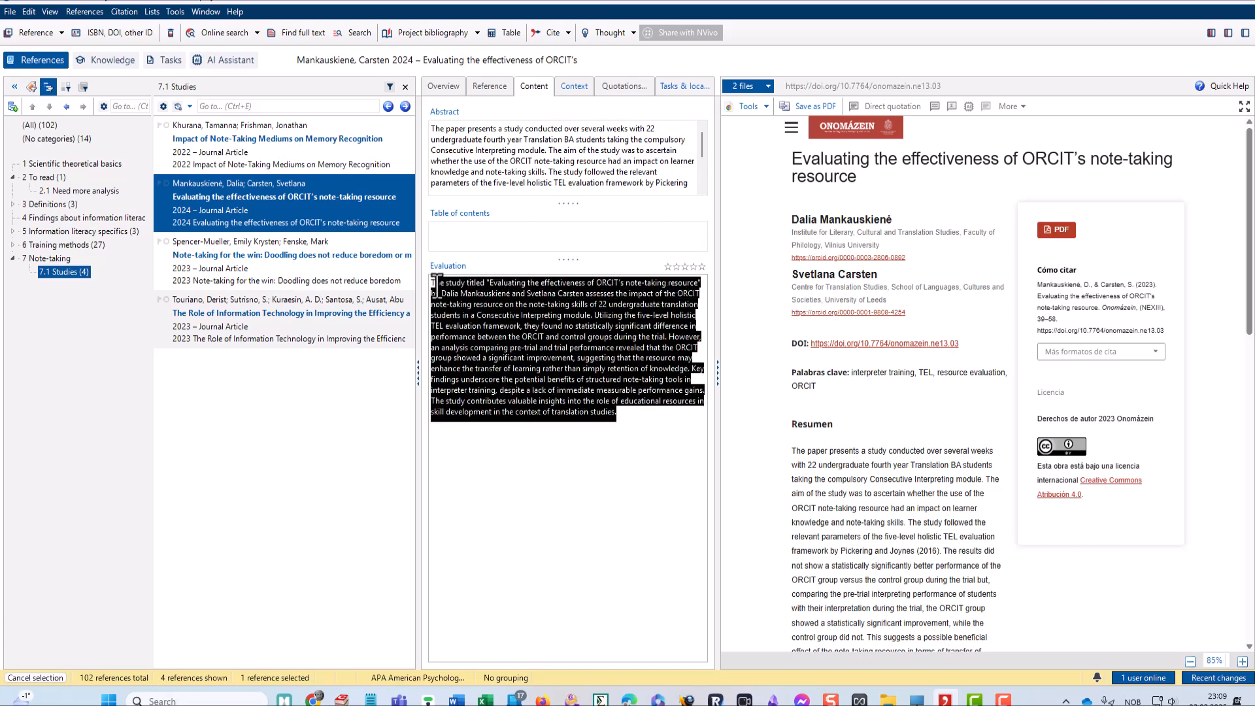
left_click(524, 326)
Generate the ORCIT paper's key findings with AI again and delete the first version from its evaluation text.
left_click(763, 106)
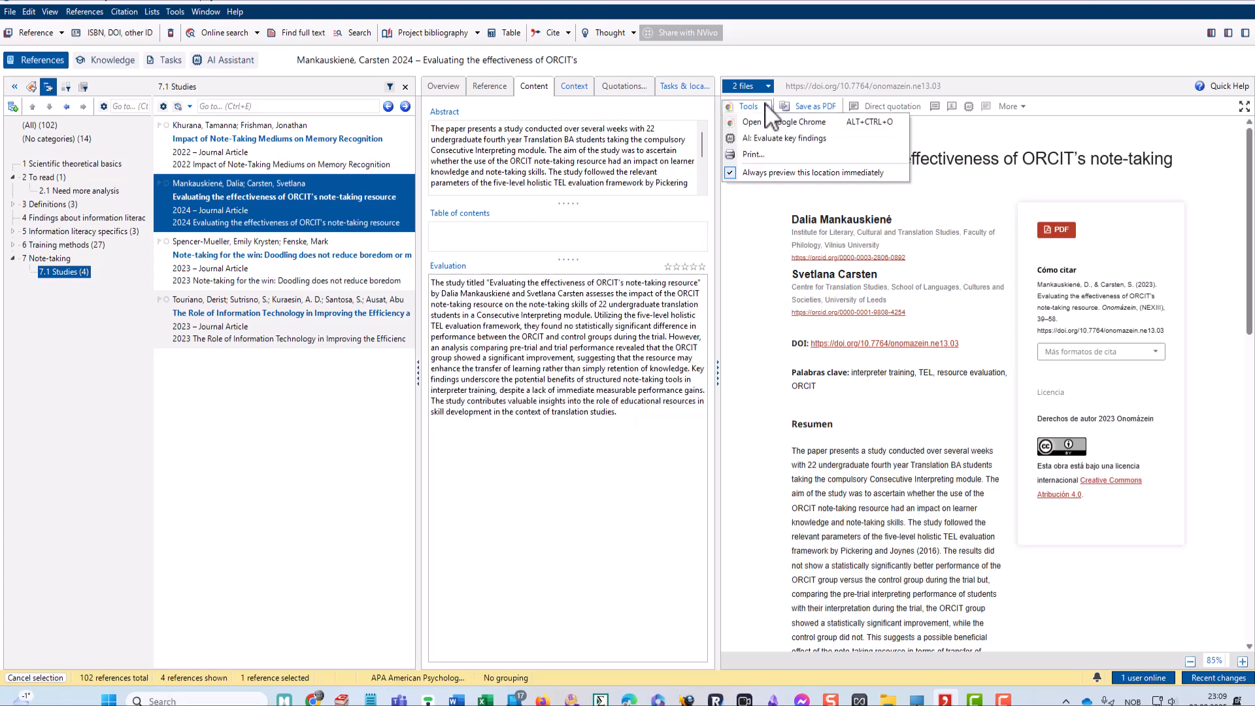
left_click(777, 138)
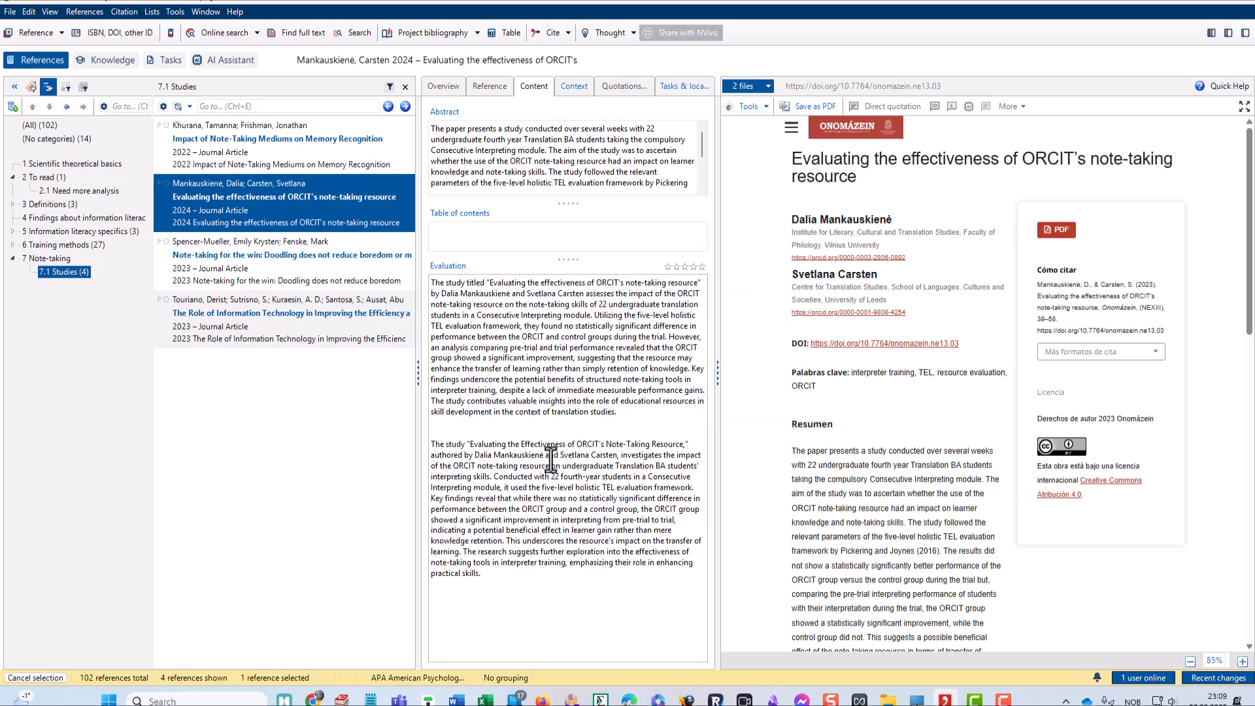
left_click_drag(650, 418, 430, 280)
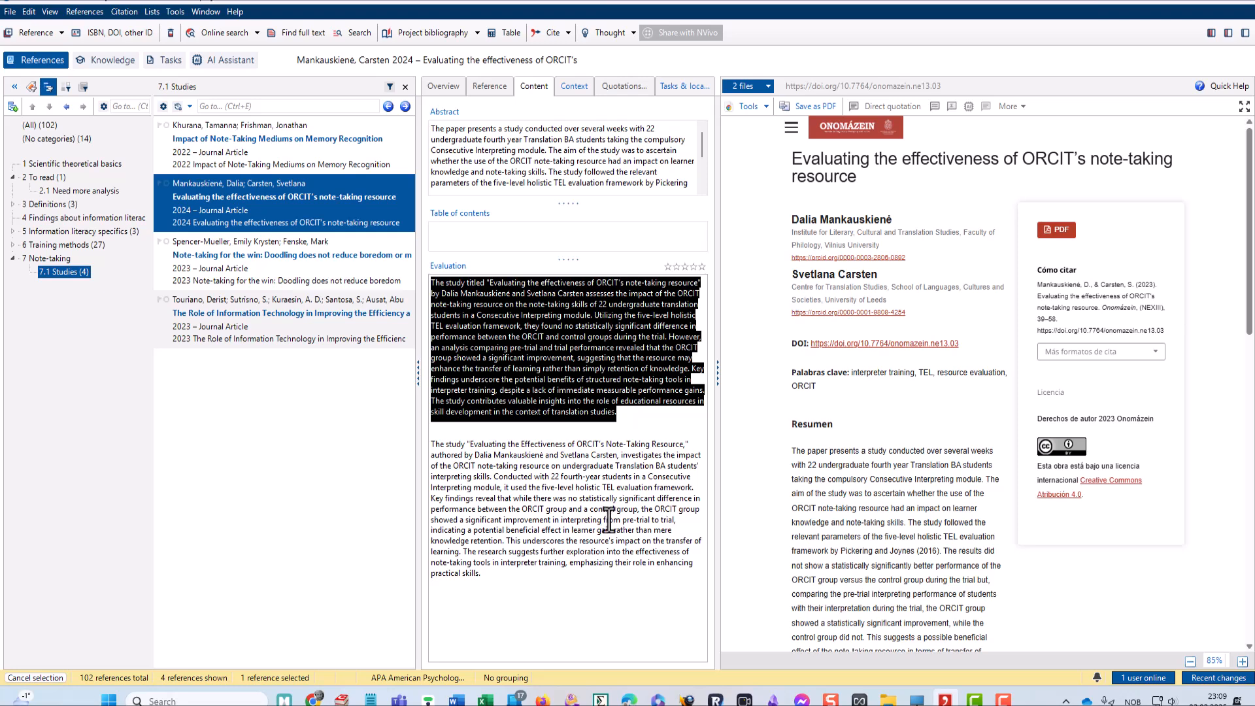
key("Delete")
key("Delete")
key("Delete")
key("Delete")
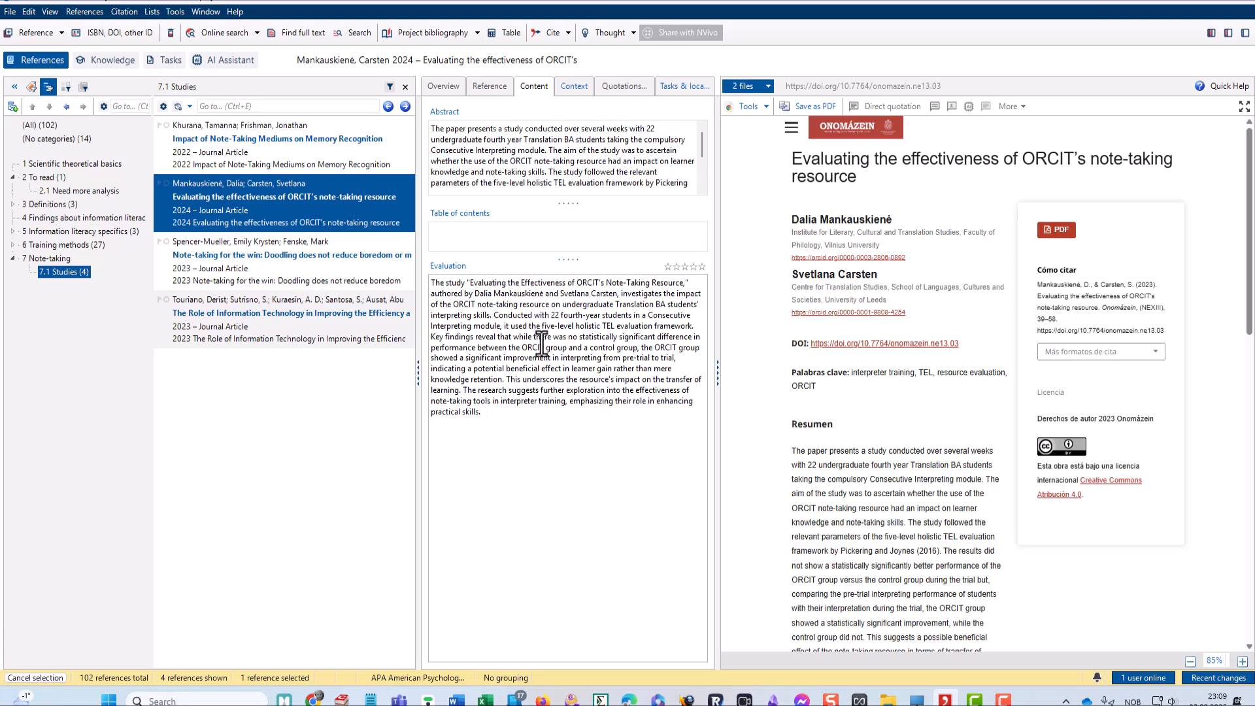
Switch to Chrome to review the AI Text Summaries section of the Citavi 7 article, and return to Citavi.
key("alt+Tab")
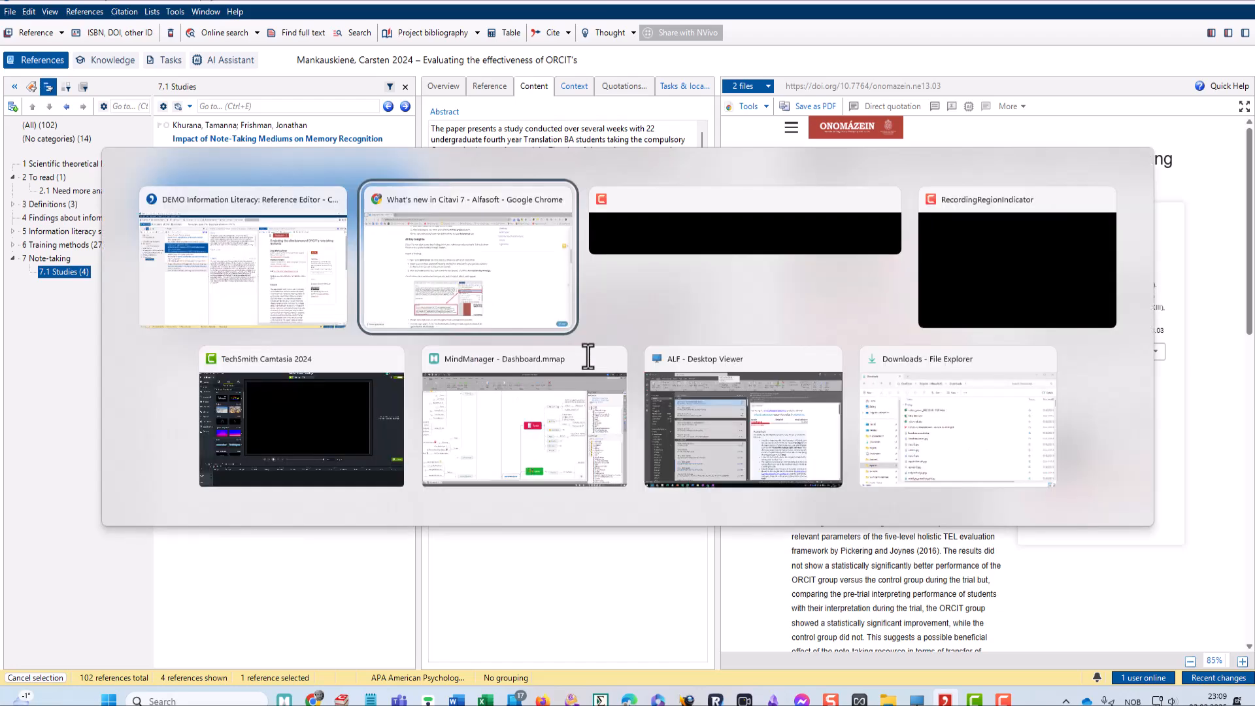
scroll(686, 428, "down", 10)
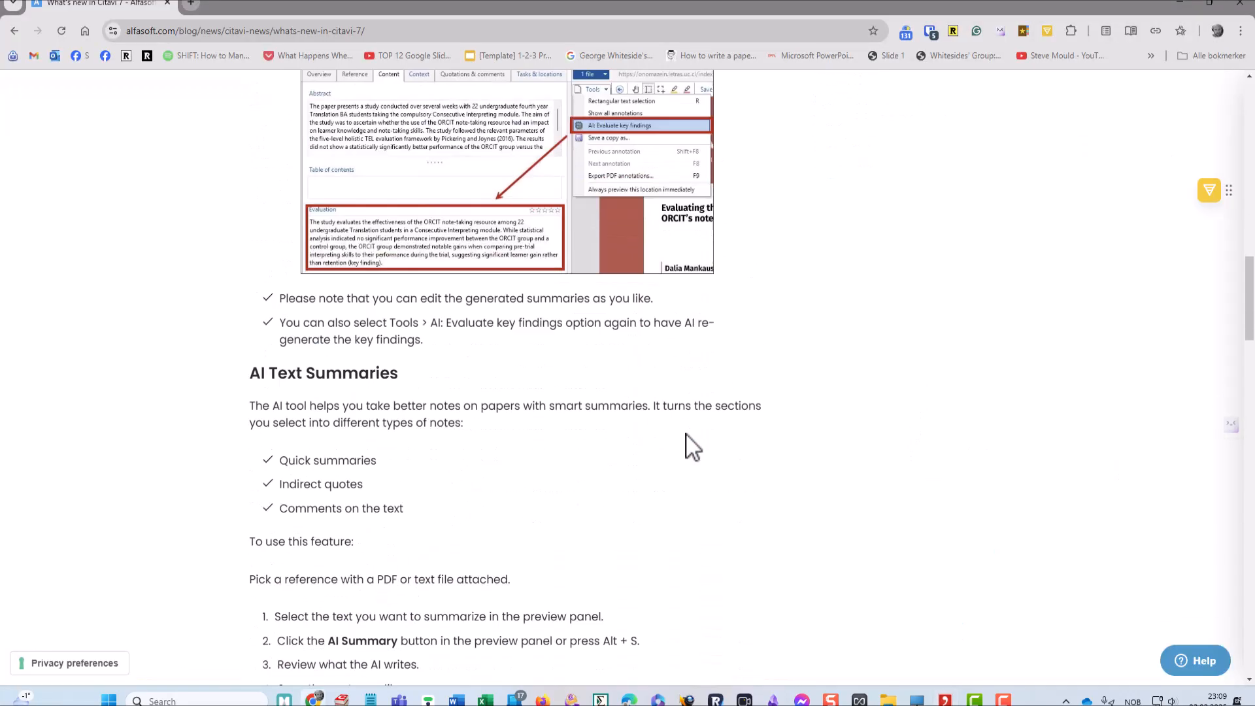
scroll(684, 433, "down", 2)
key("alt+Tab")
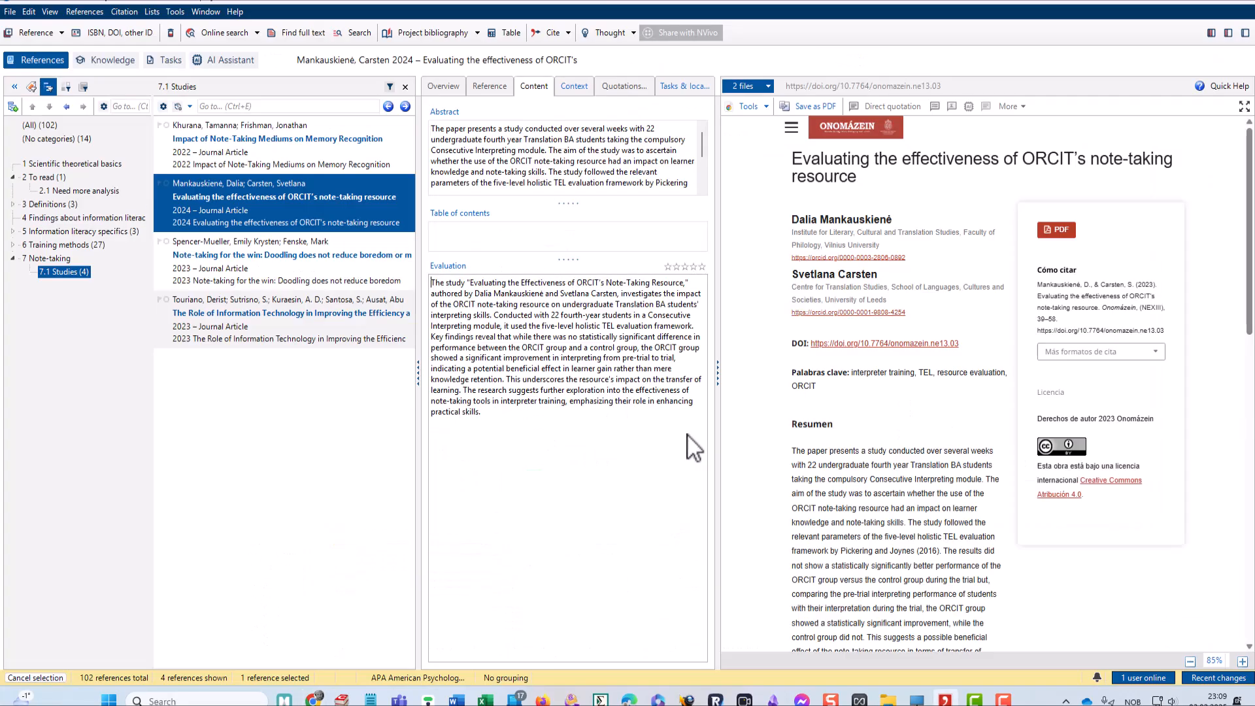
Open the ORCIT paper's second web location in preview and save a copy of its PDF in the project.
scroll(883, 394, "down", 15)
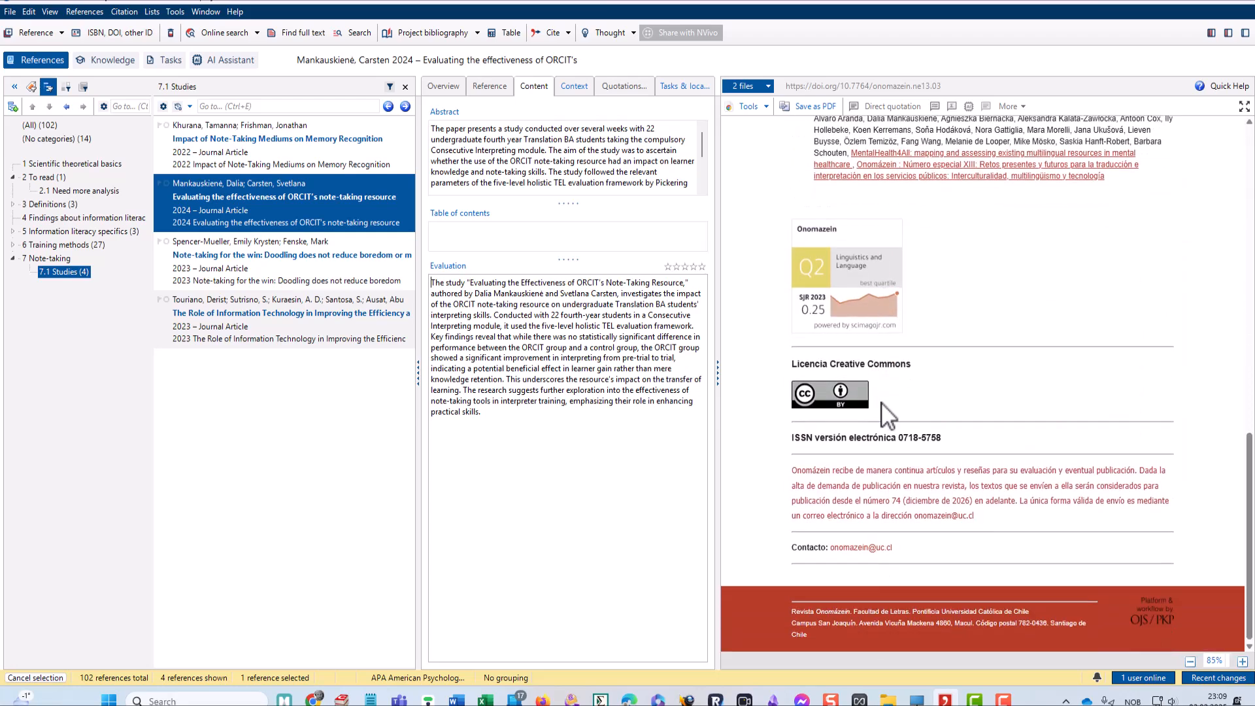
scroll(885, 402, "up", 15)
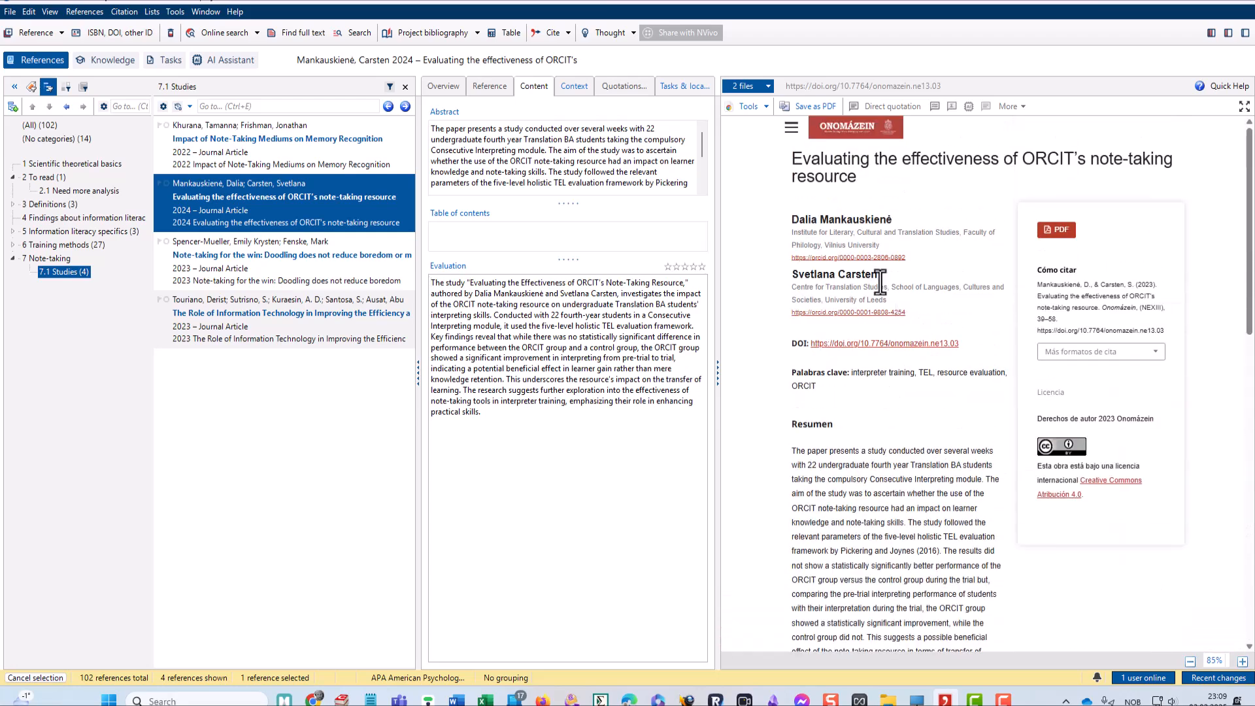
left_click(761, 88)
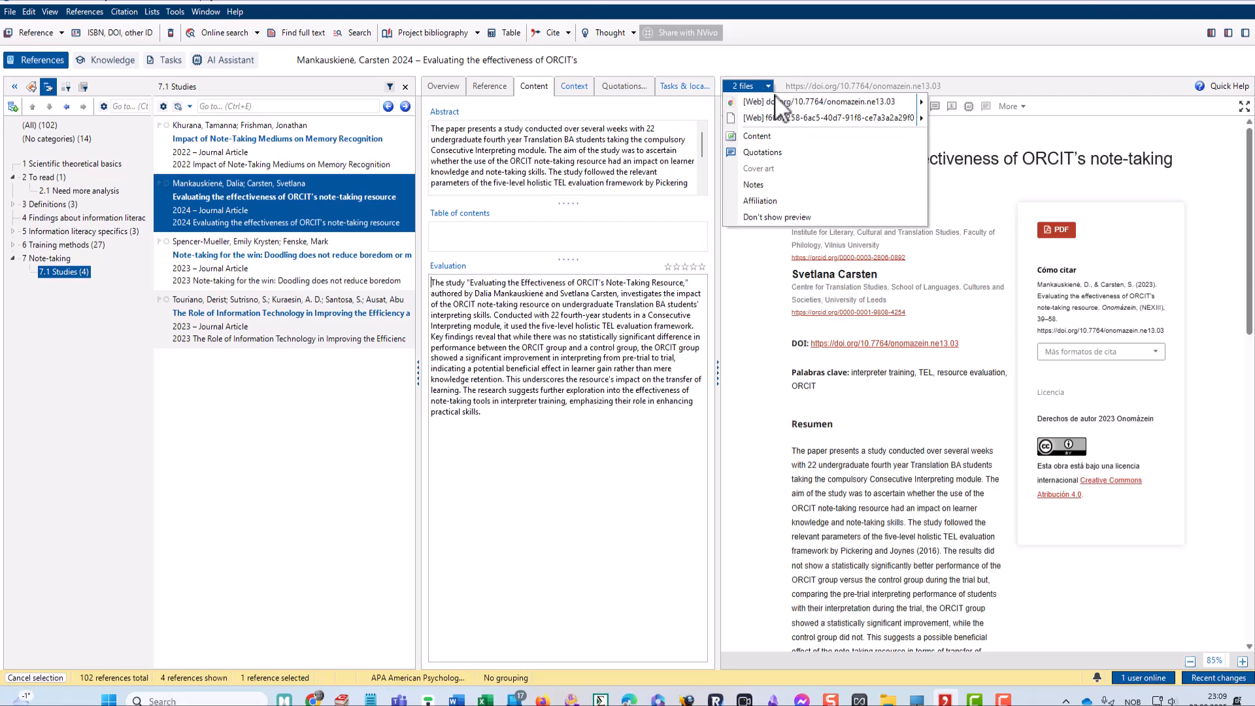
mouse_move(847, 126)
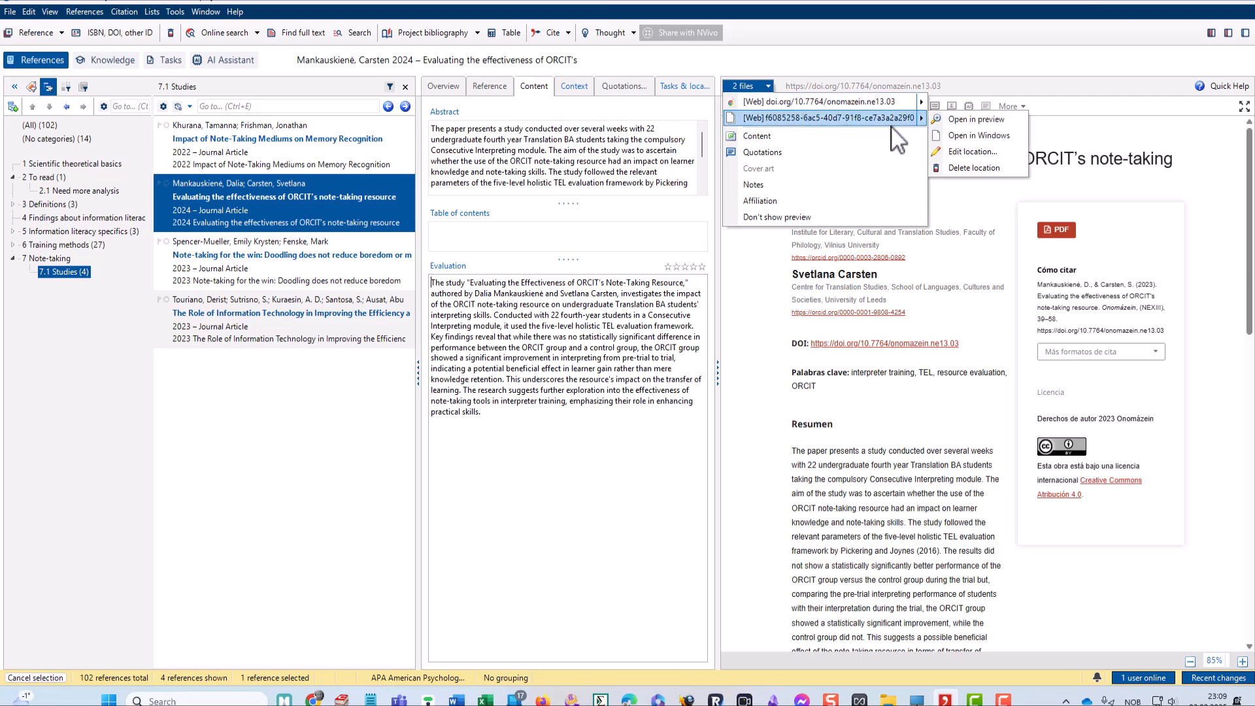
left_click(961, 121)
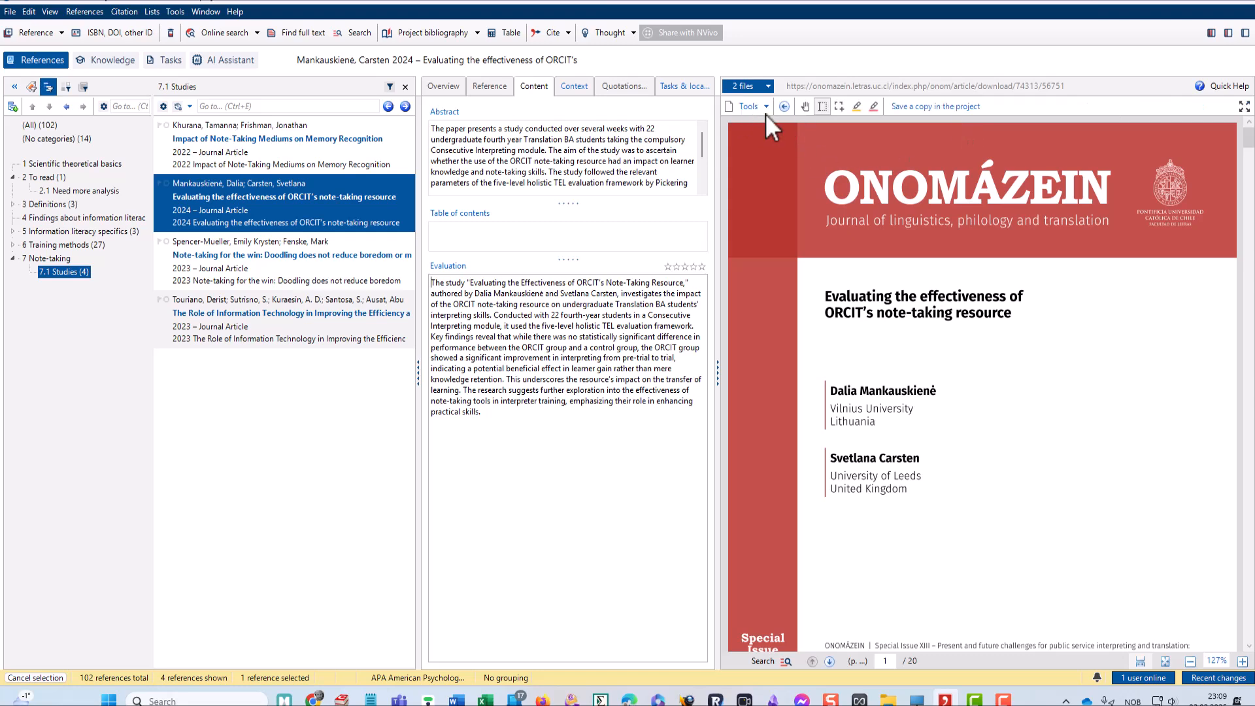
left_click(931, 109)
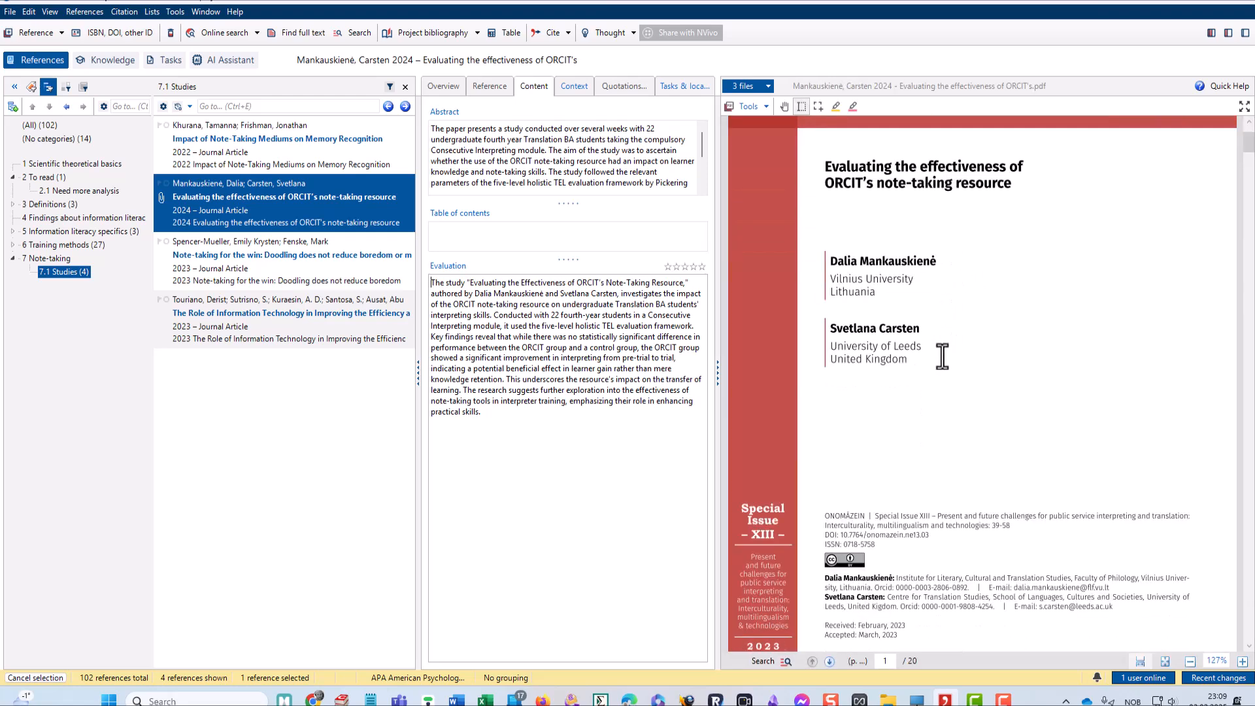
Create an AI summary of the paragraph starting "Upon completion of the full set of English resources" in the ORCIT PDF.
scroll(942, 356, "down", 15)
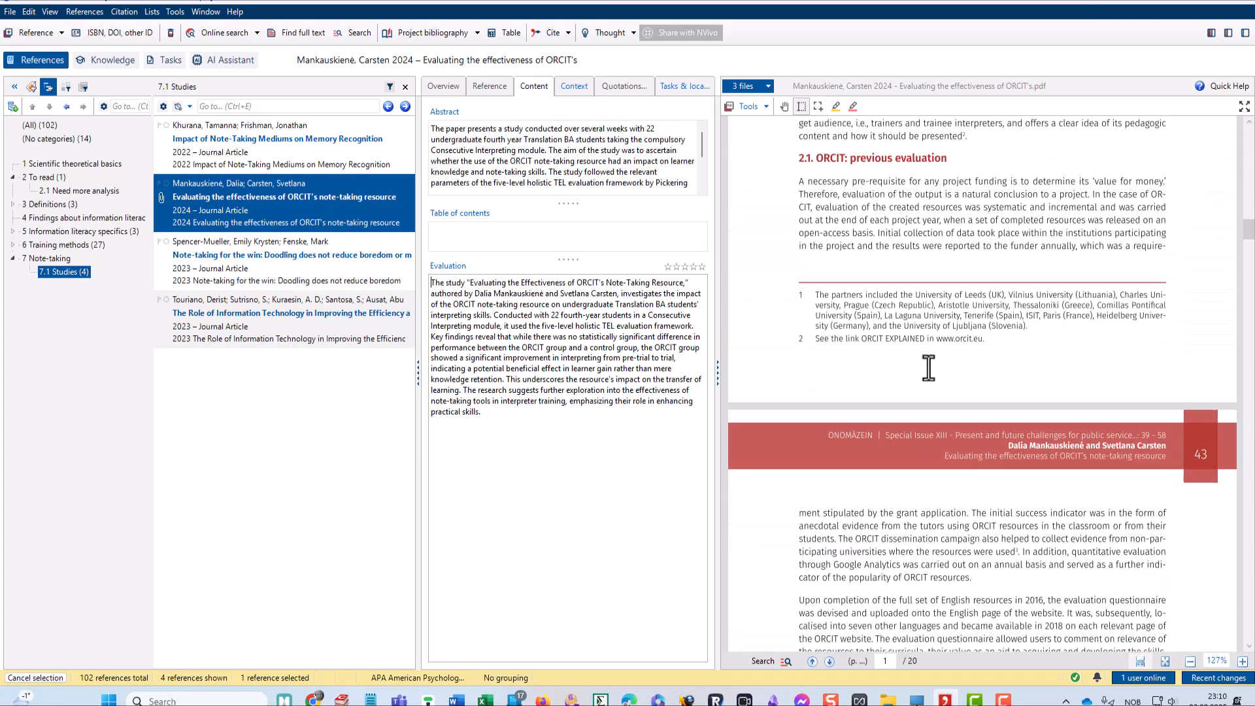
scroll(928, 368, "down", 7)
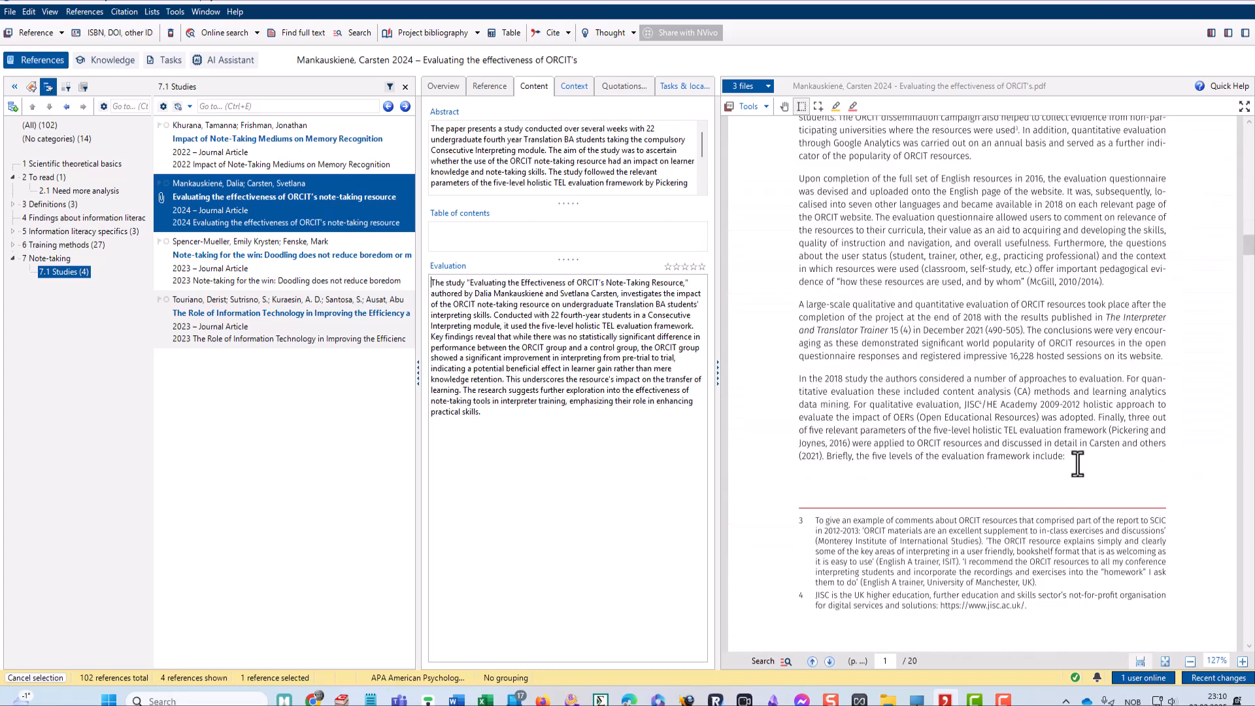
scroll(1071, 432, "up", 1)
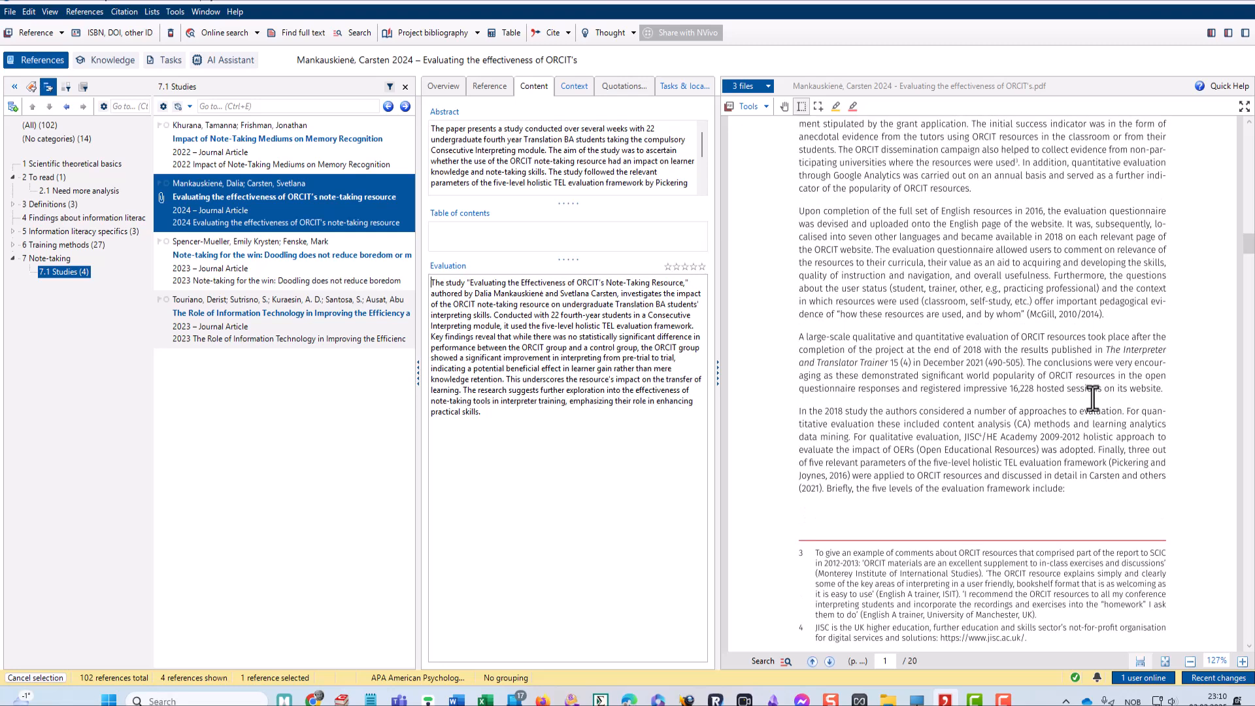
mouse_move(1114, 316)
left_mouse_down()
mouse_move(1022, 292)
mouse_move(817, 204)
mouse_move(796, 207)
left_mouse_up()
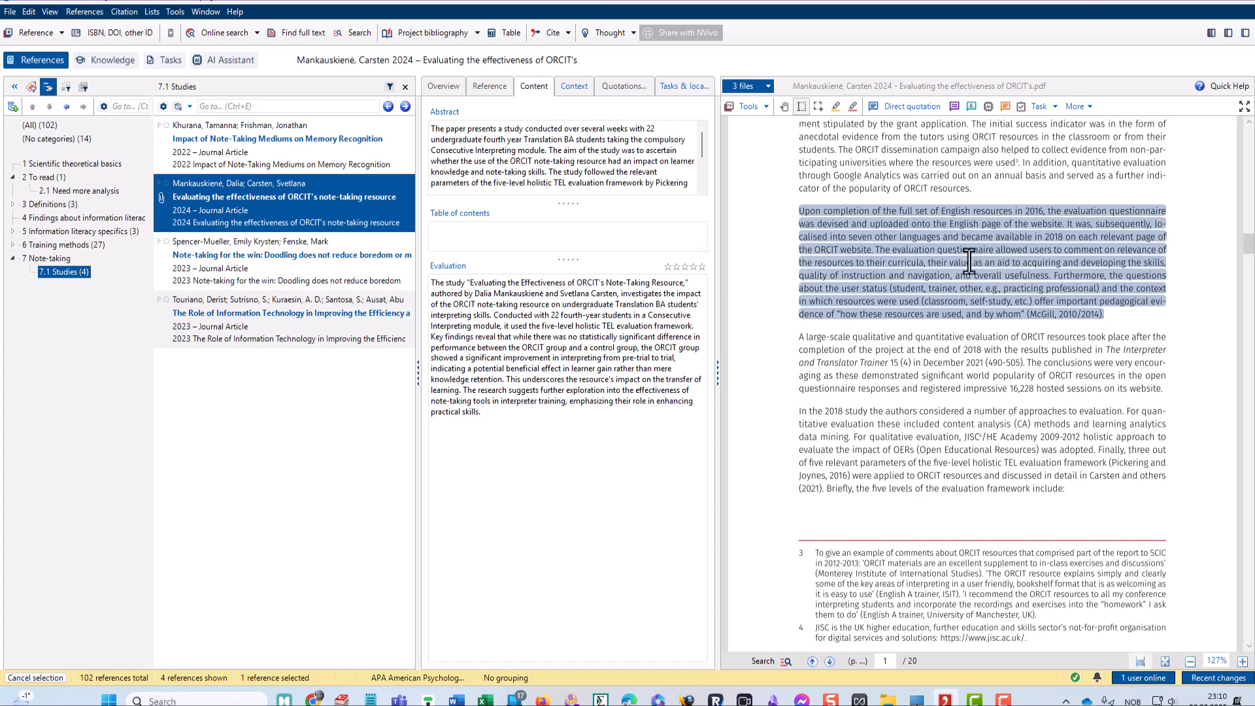
left_click(988, 106)
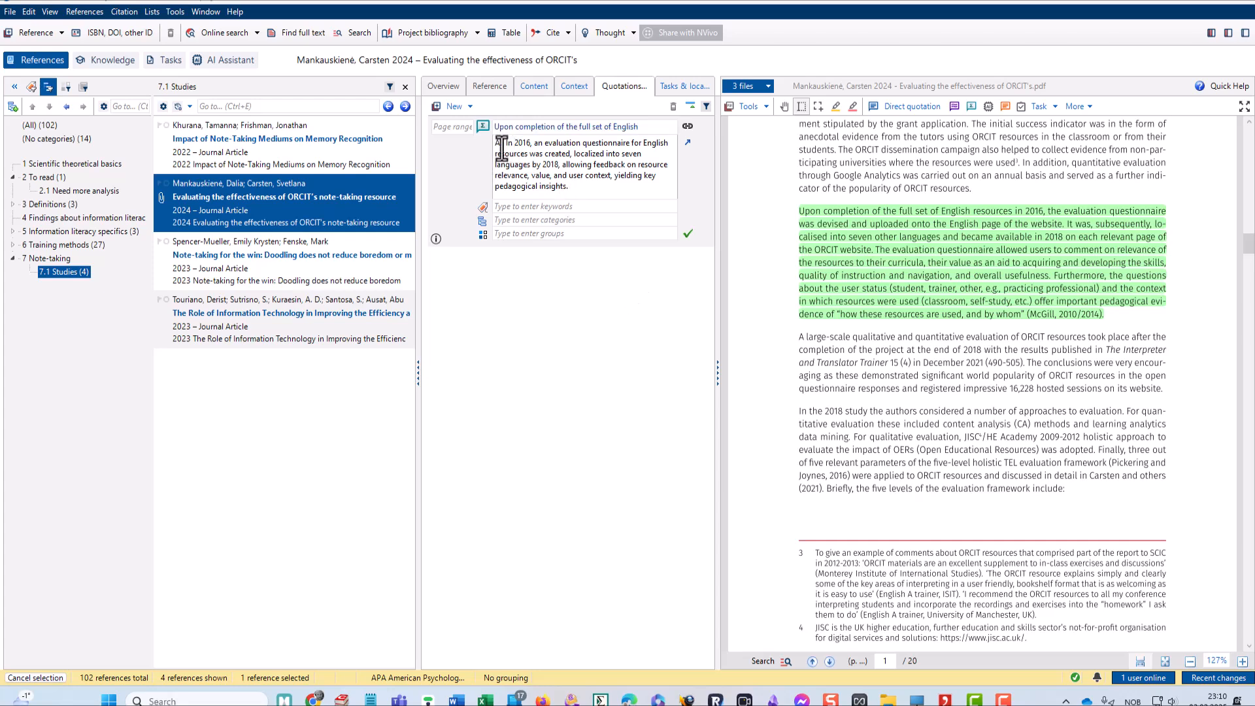
Review the AI summary's text and its "AI:" prefix, and examine the quotation types available for it.
left_click(501, 144)
left_click_drag(484, 145, 482, 145)
left_click(505, 147)
left_click_drag(505, 145, 610, 206)
left_click(610, 206)
left_click_drag(570, 188, 495, 142)
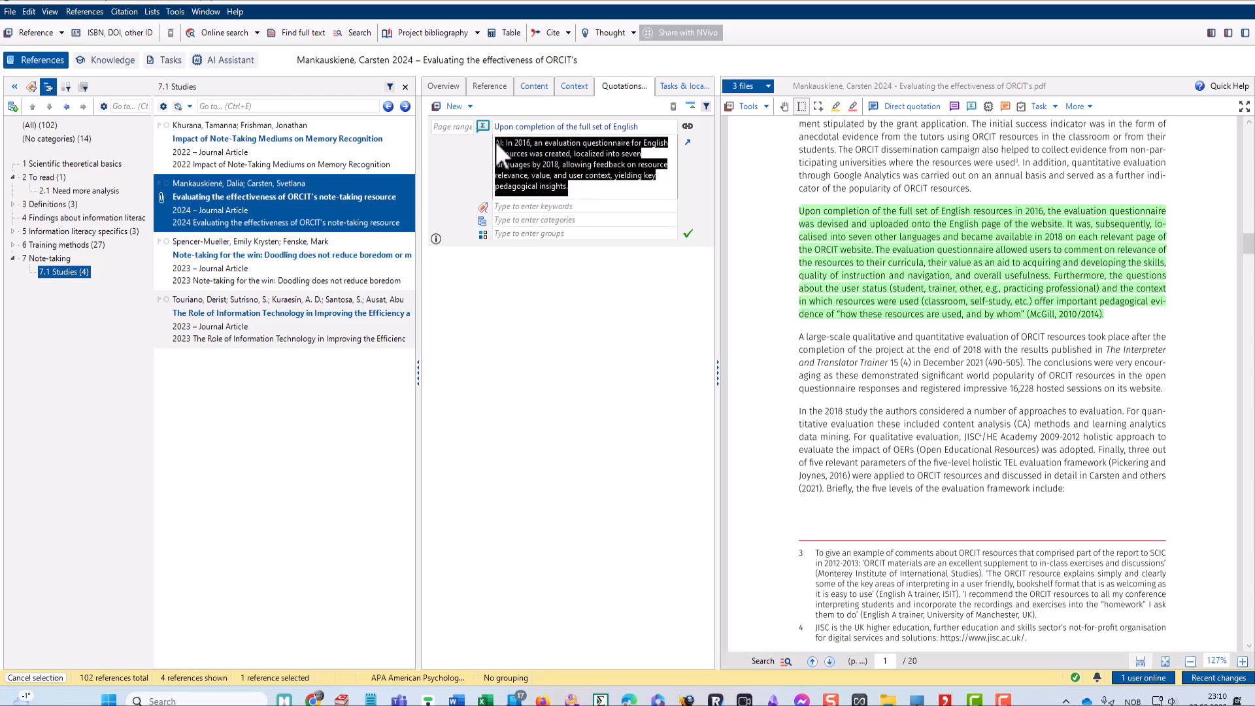
left_click(579, 192)
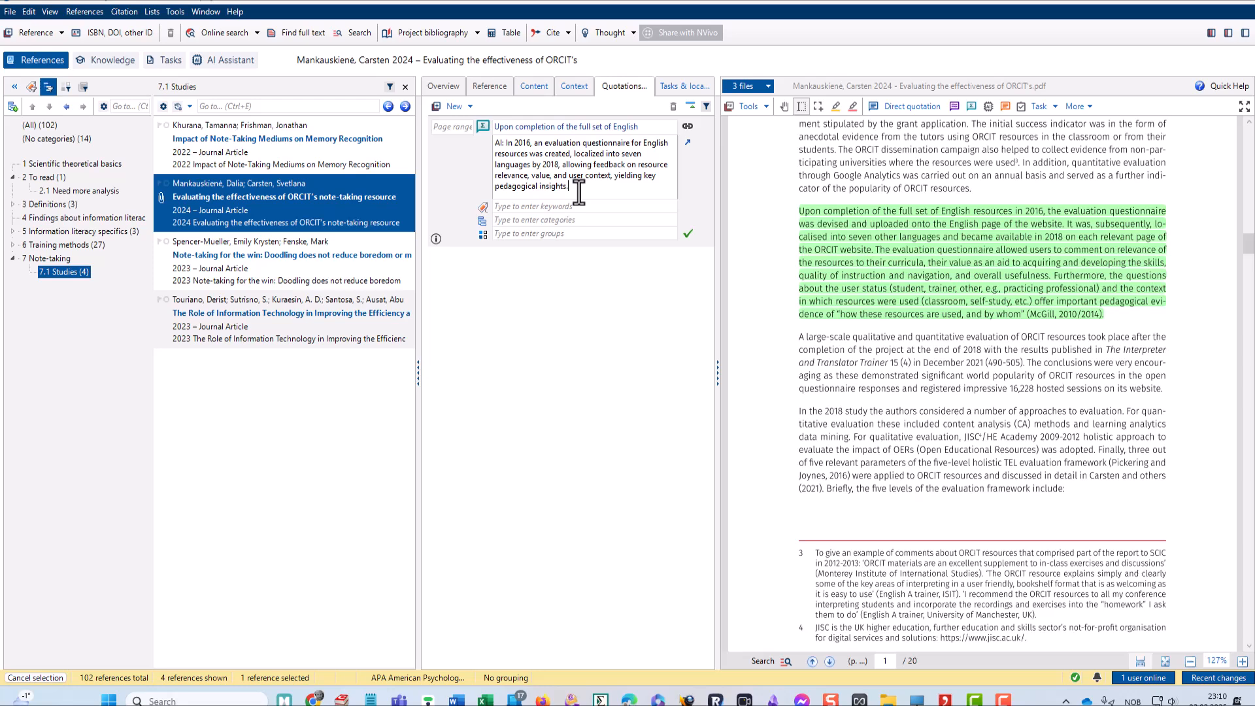
left_click(484, 124)
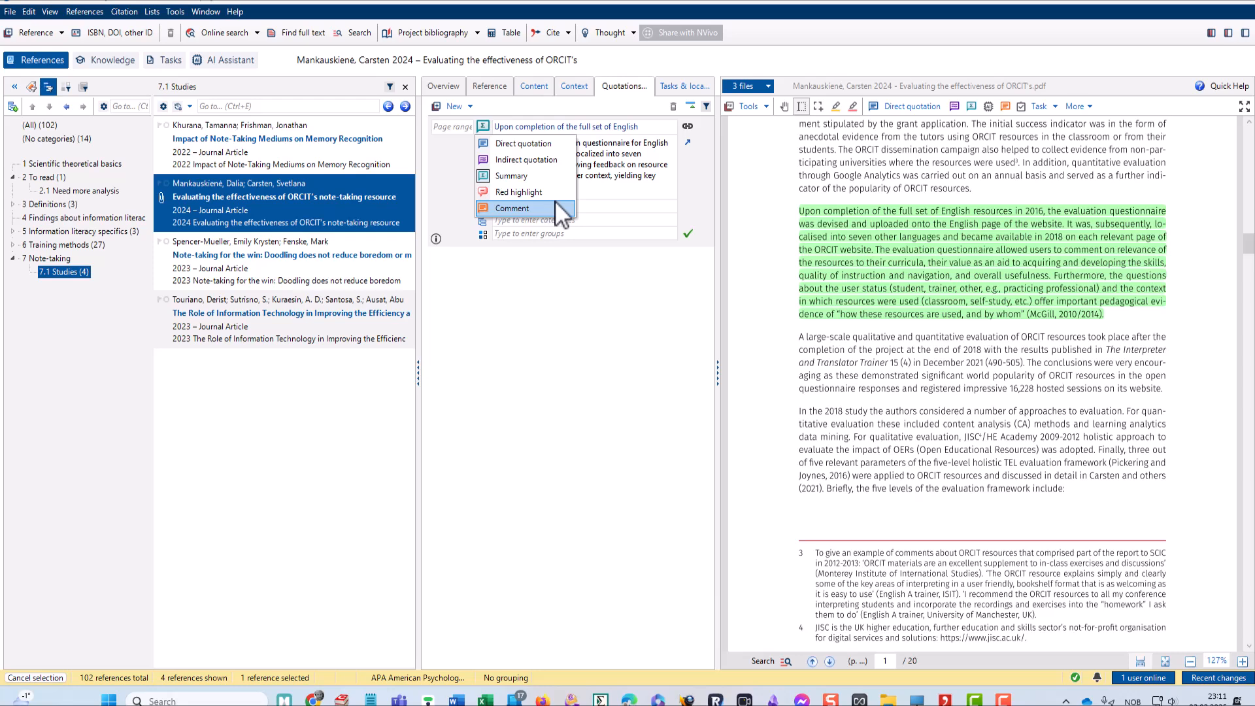
left_click(601, 180)
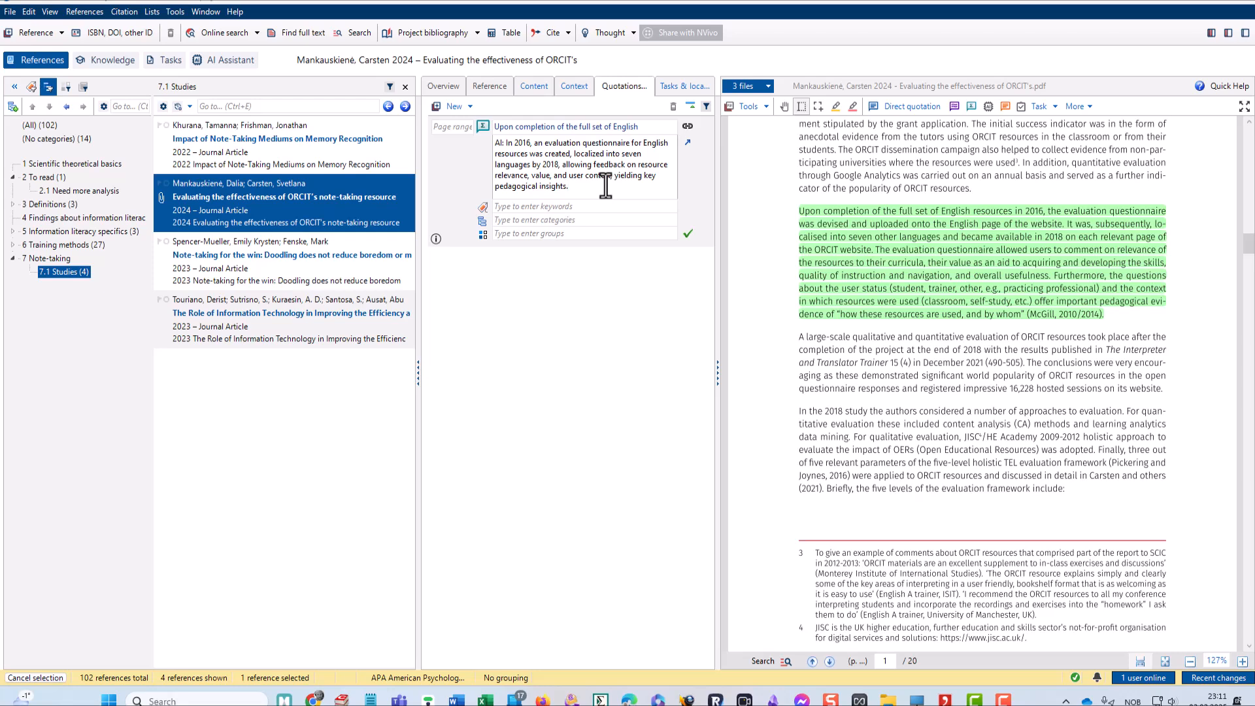
Switch to Chrome to review the Citavi 7 article's AI feature sections and its Zip File Export instructions, and return to Citavi.
key("alt+Tab")
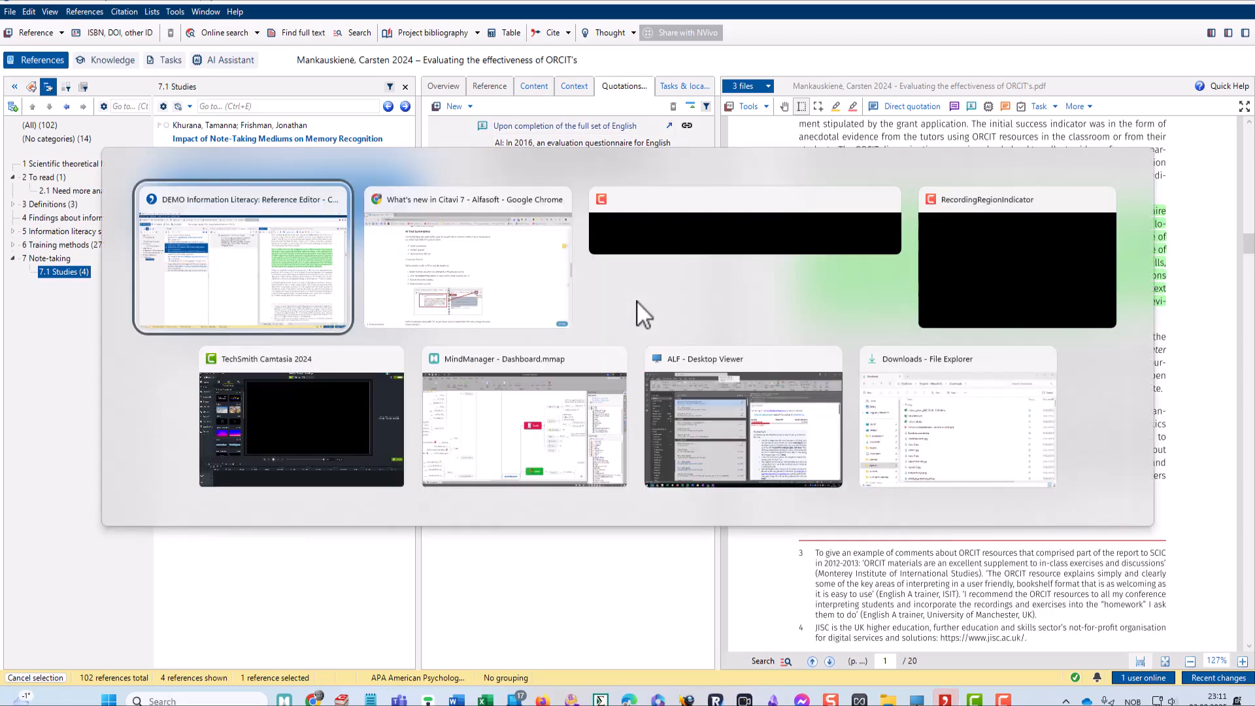
key("alt+Tab")
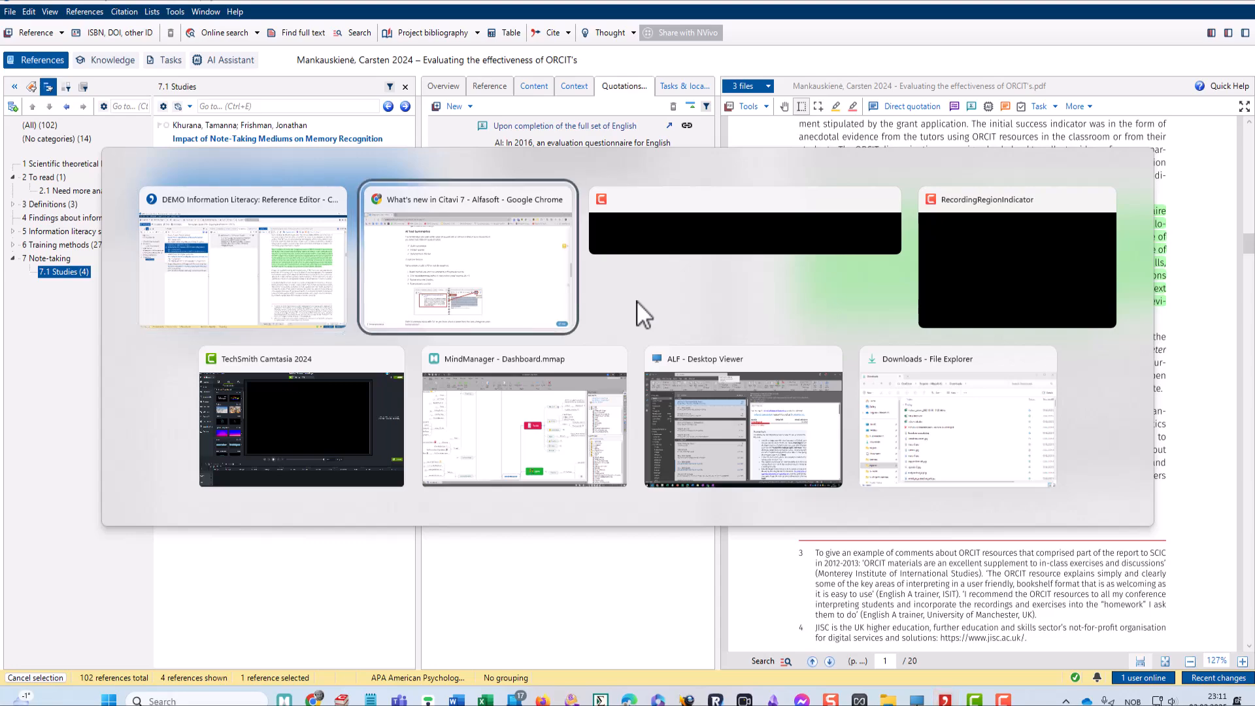
scroll(747, 346, "up", 15)
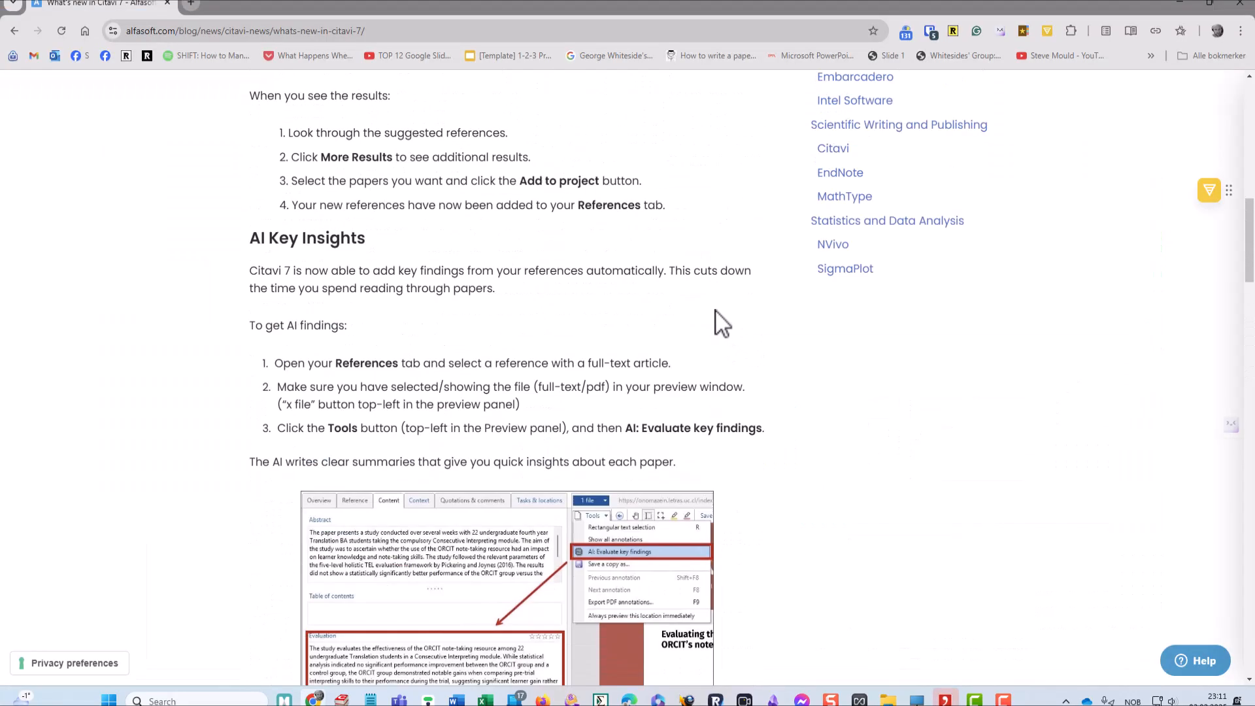
scroll(714, 311, "up", 5)
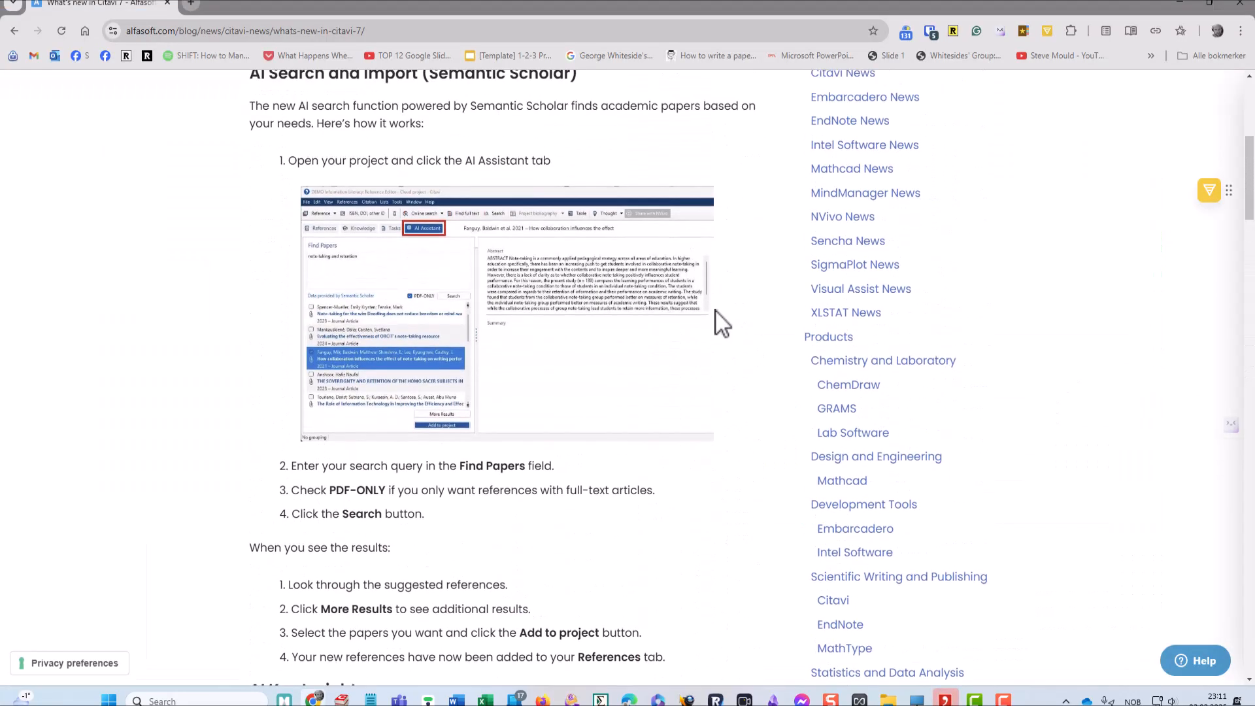
scroll(714, 352, "down", 9)
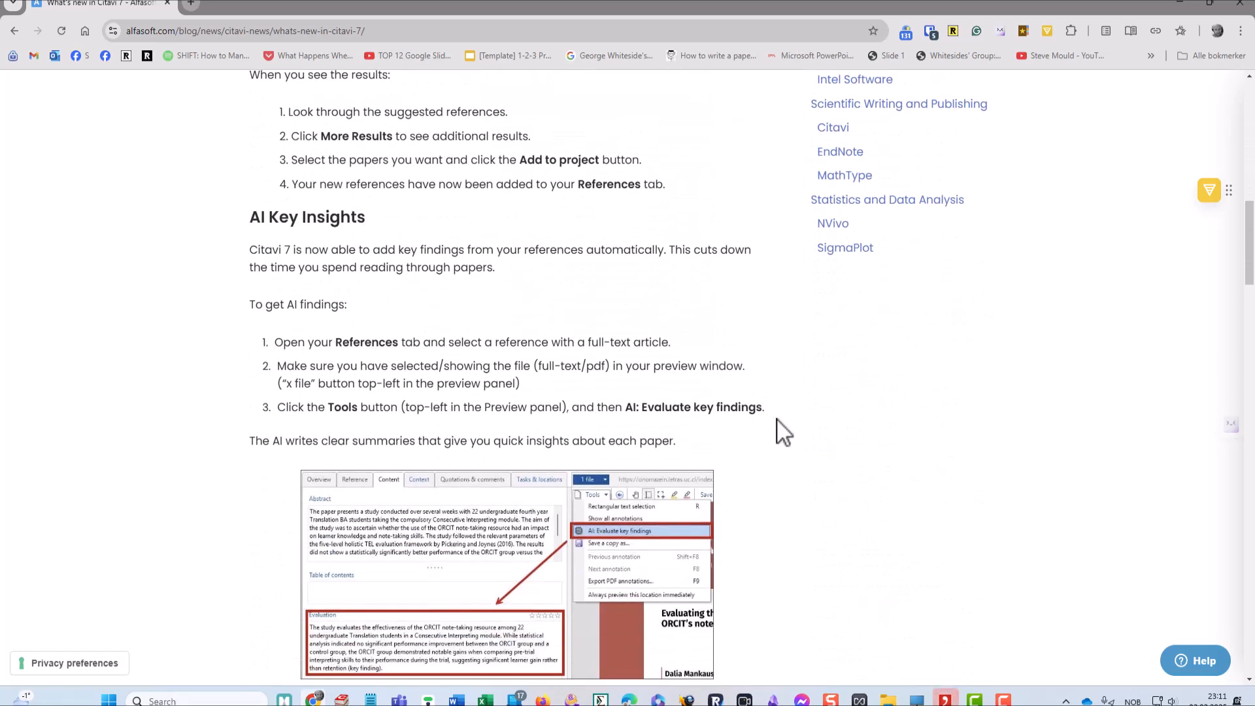
scroll(780, 435, "down", 2)
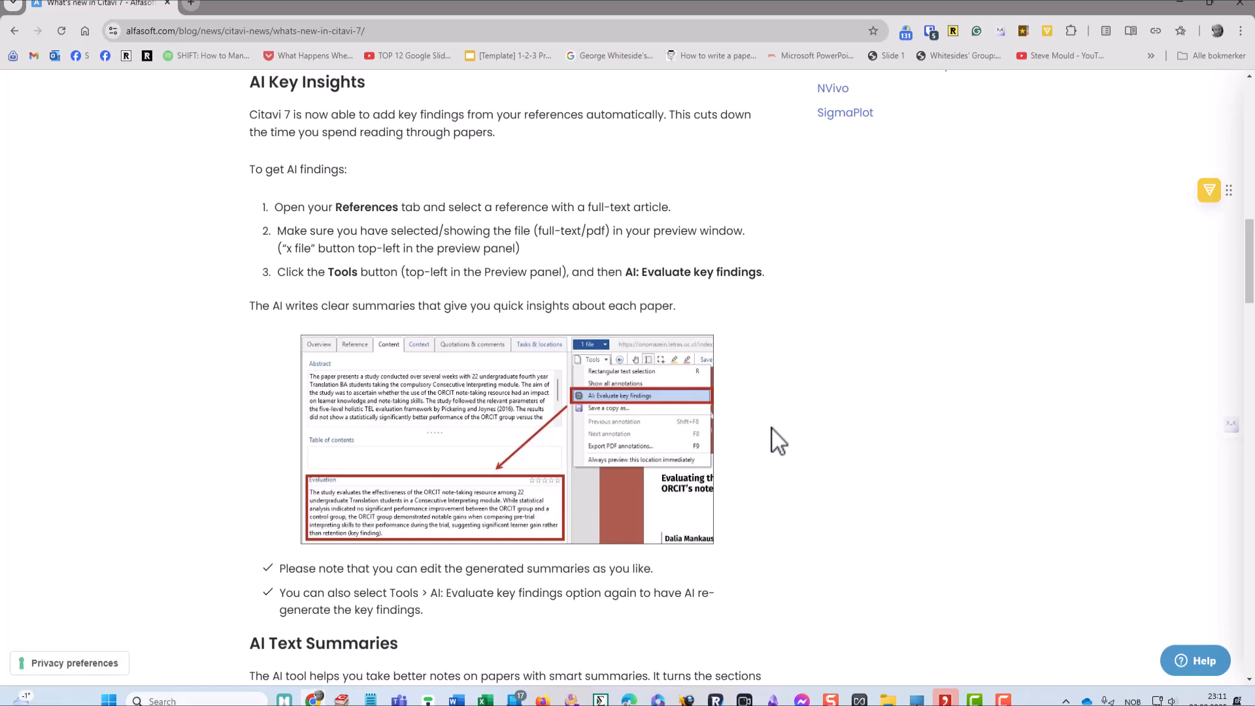
scroll(778, 441, "down", 7)
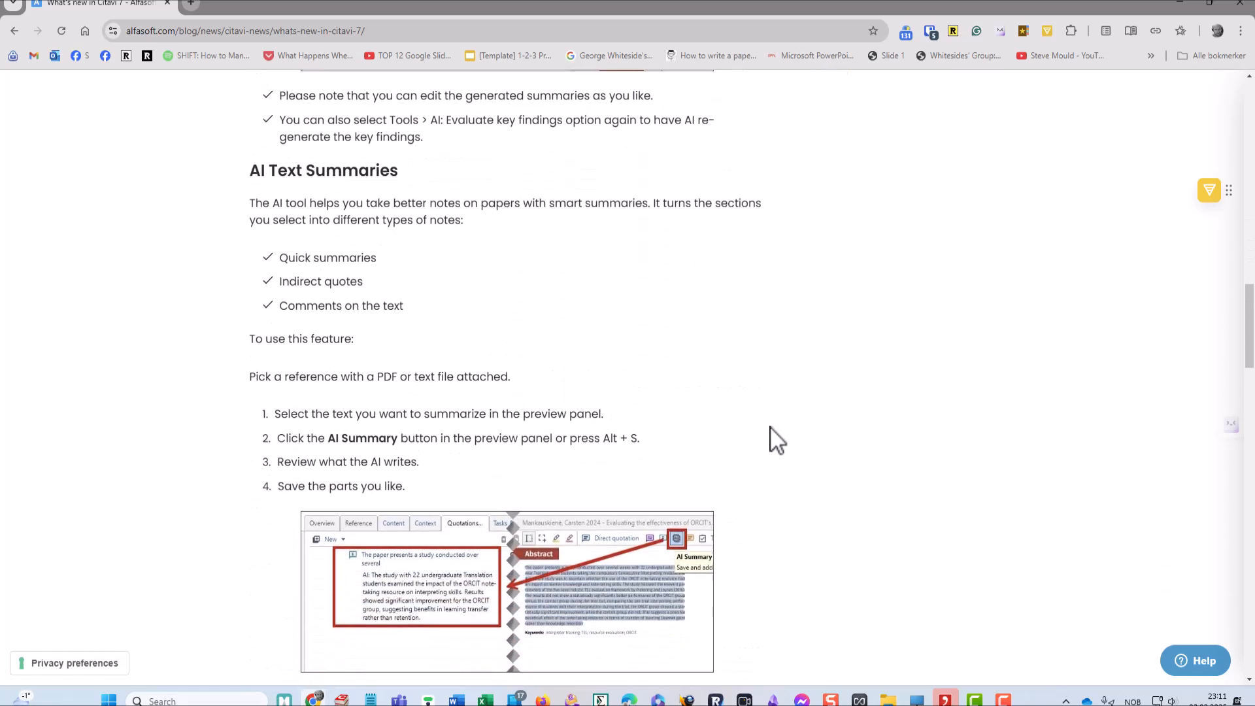
scroll(776, 440, "down", 1)
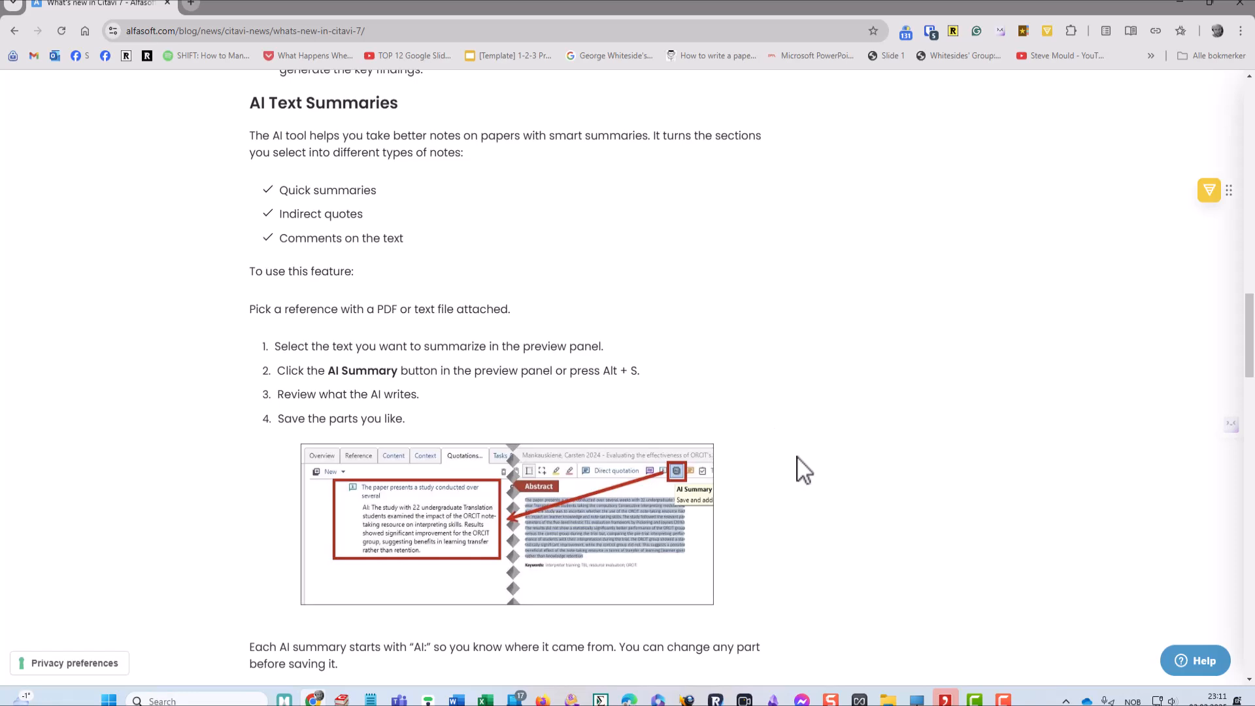
scroll(799, 472, "down", 1)
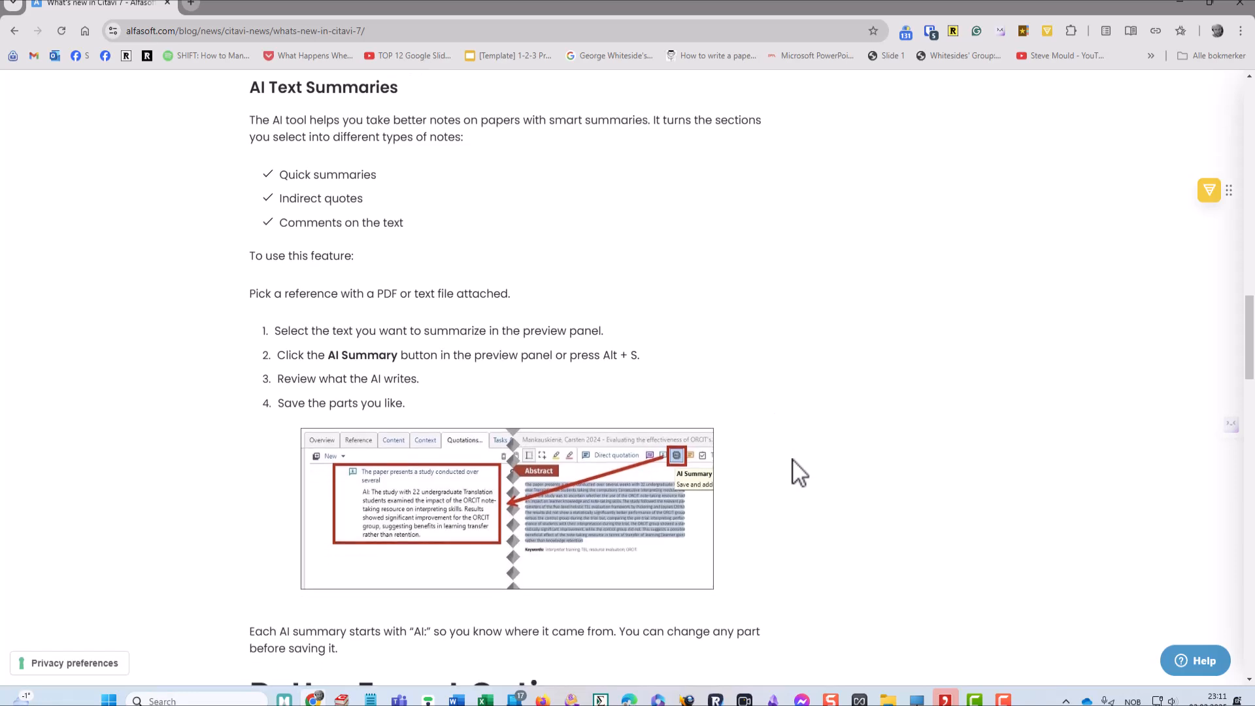
scroll(799, 471, "down", 9)
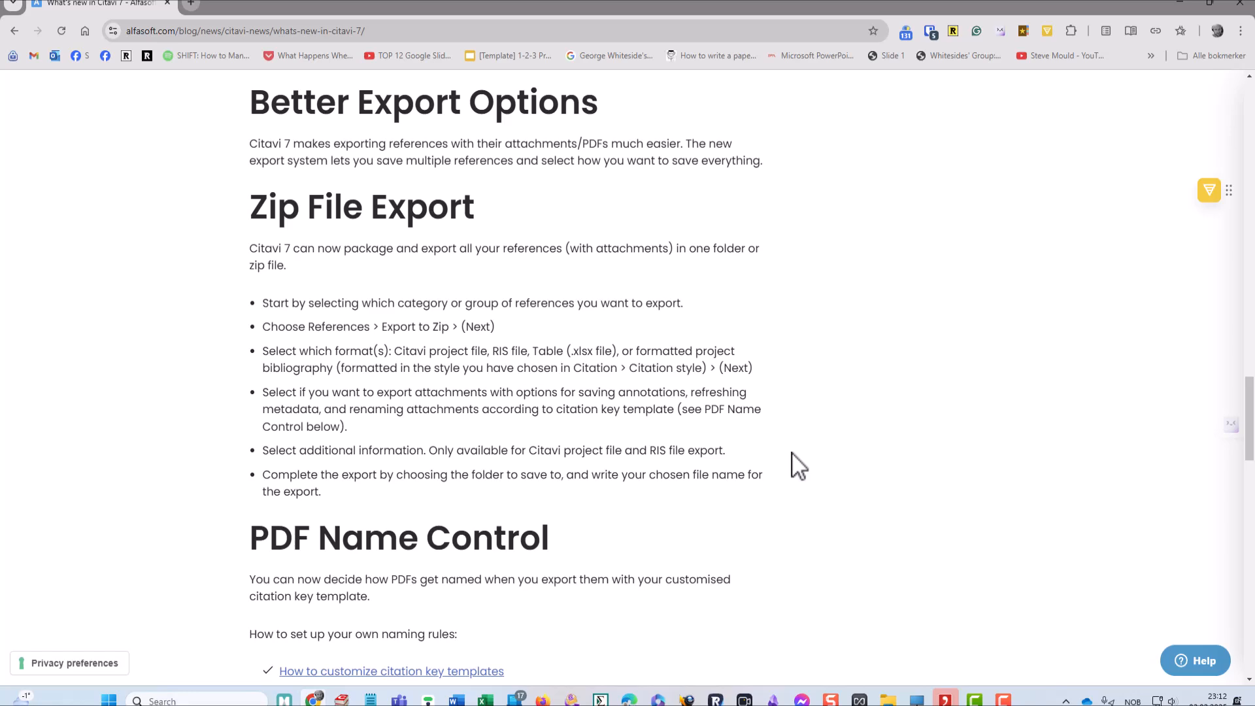
key("alt+Tab")
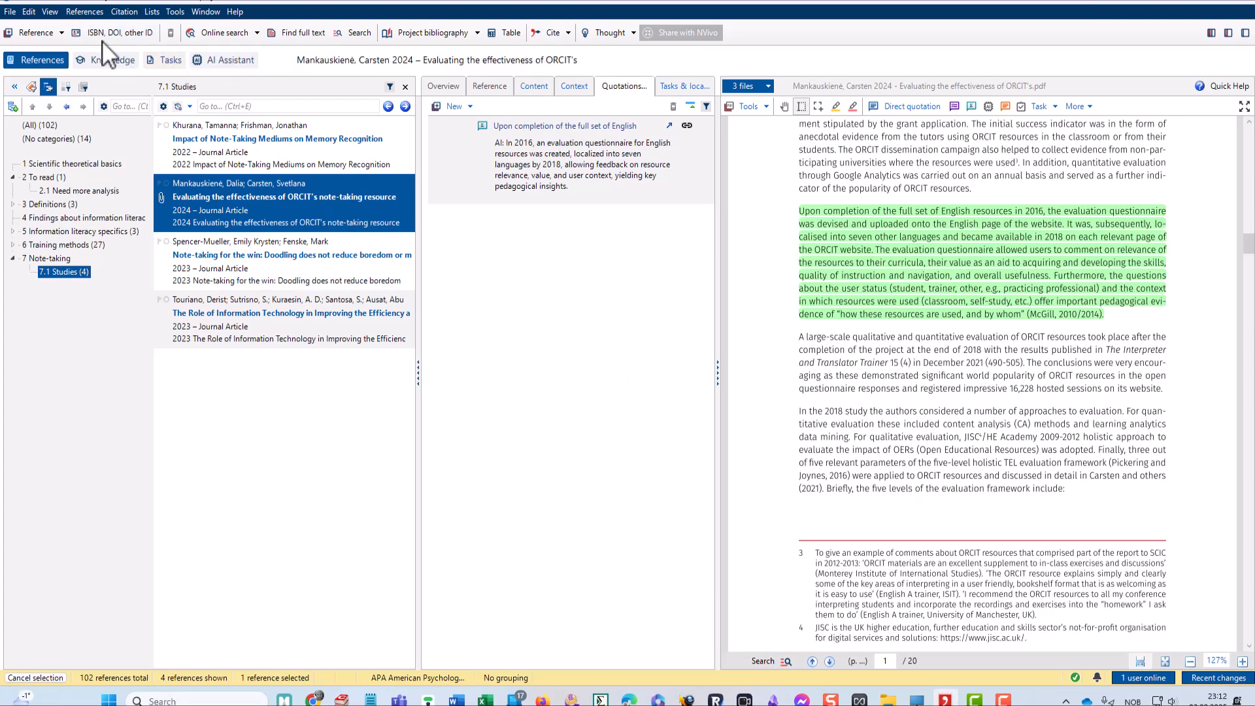
Explore the Export to Zip file formats for the Studies references, trying Citavi project file, RIS file and Table (.xlsx file), and cancel the export.
left_click(85, 13)
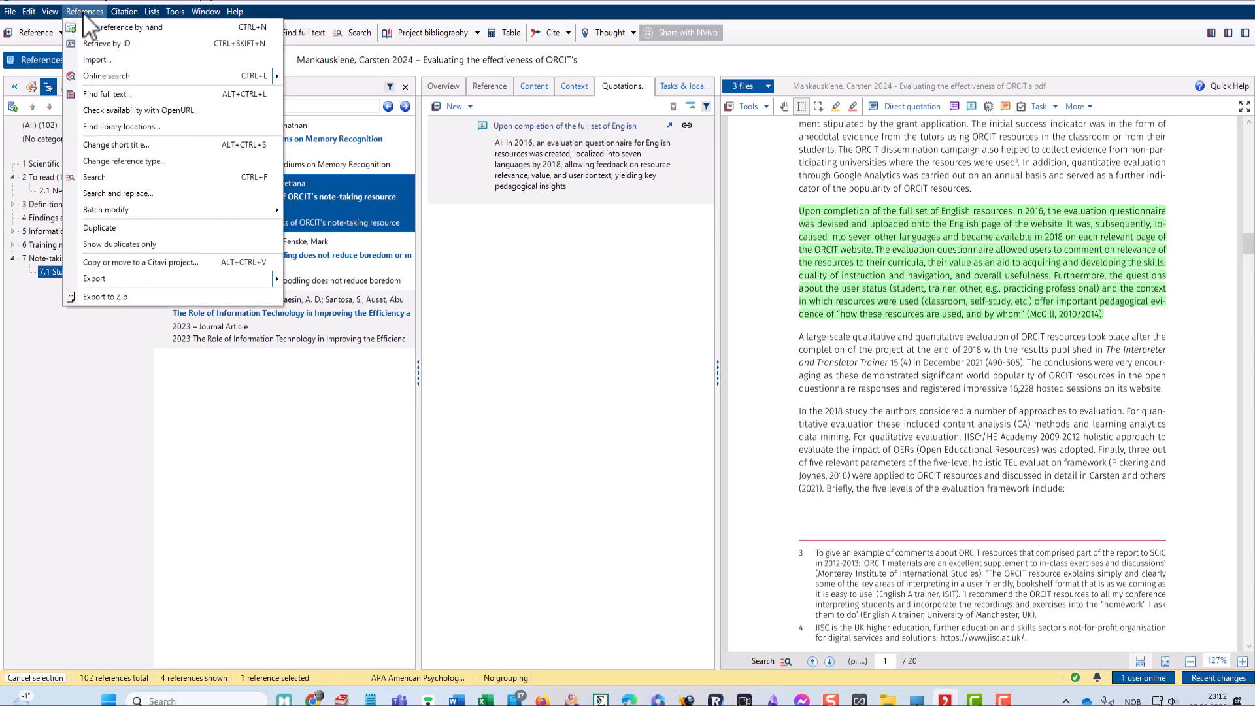
left_click(156, 299)
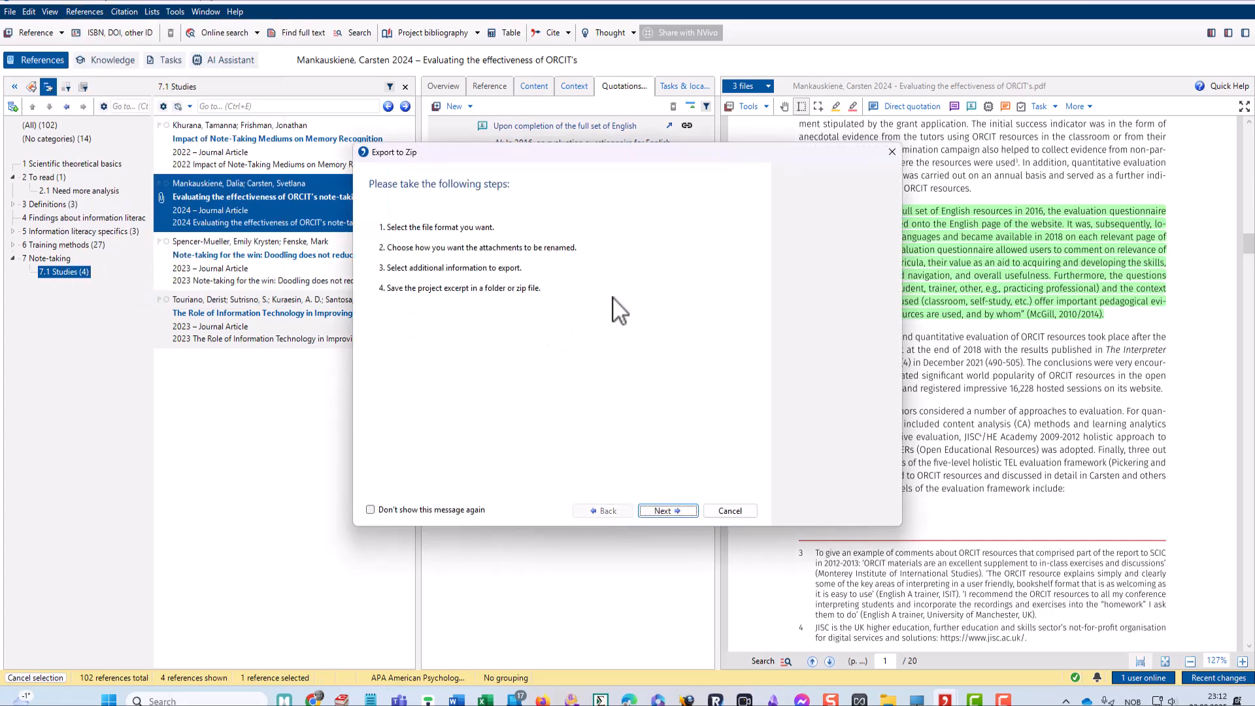
left_click_drag(532, 158, 460, 113)
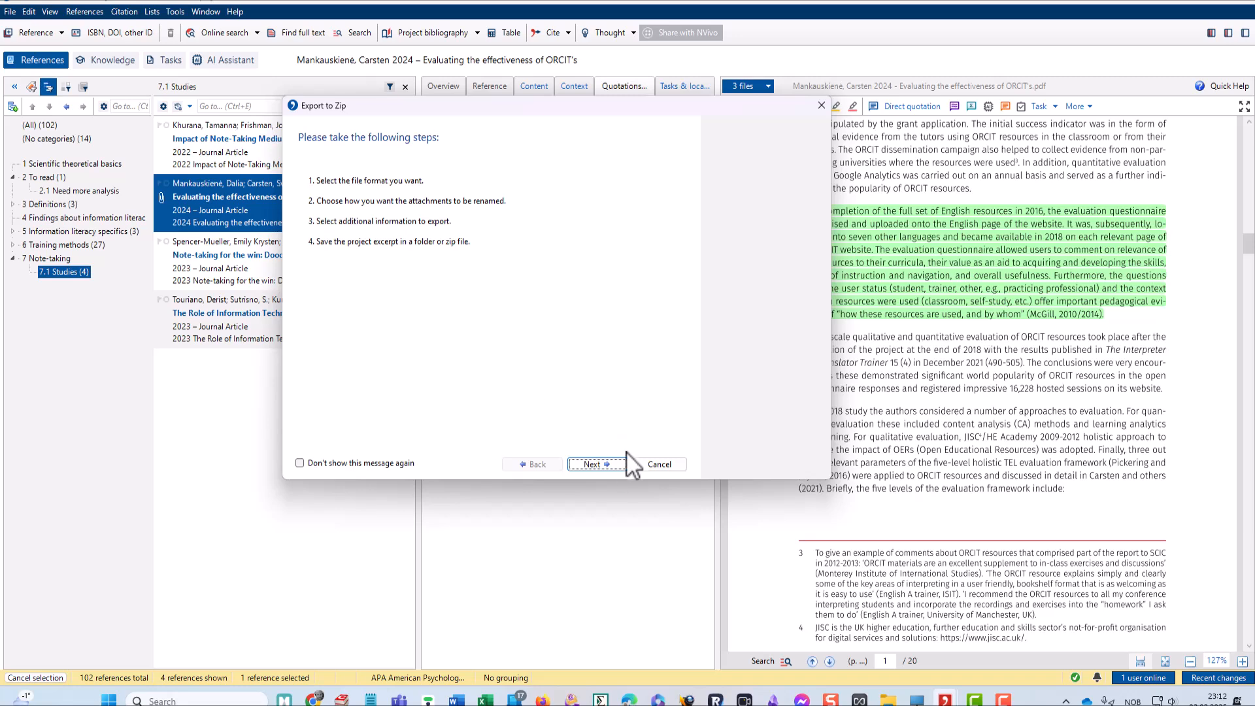
left_click(613, 465)
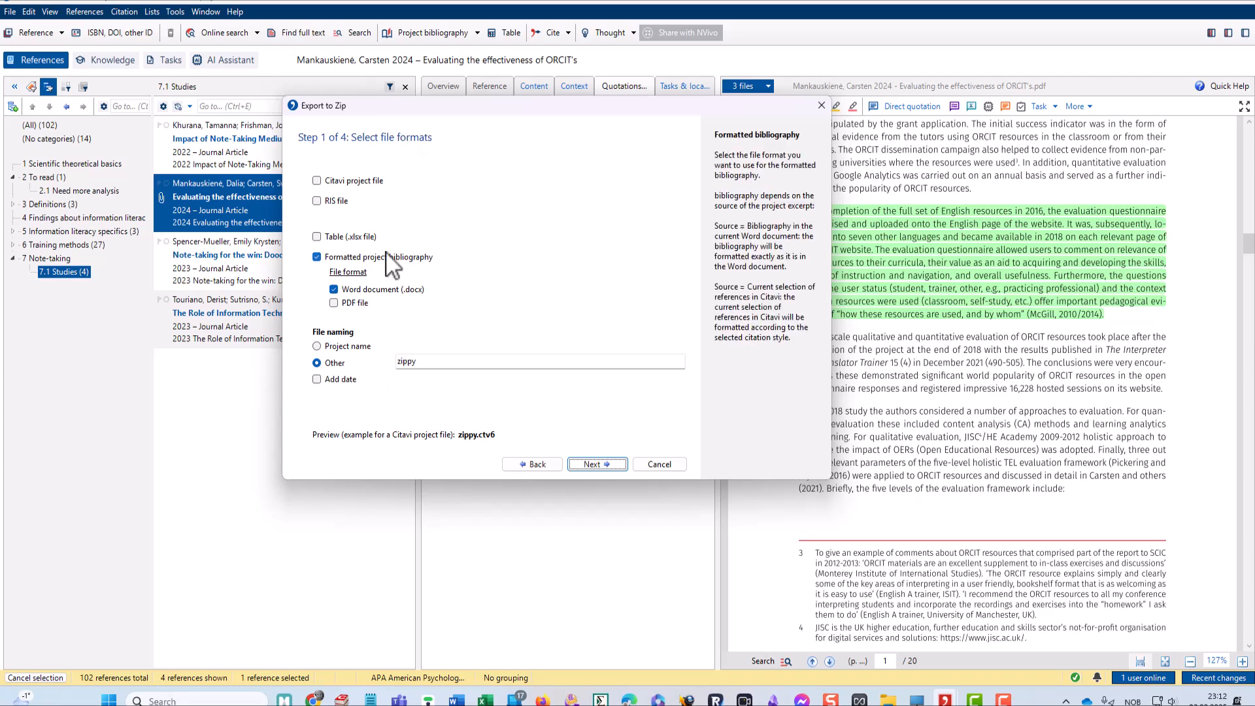
left_click(316, 181)
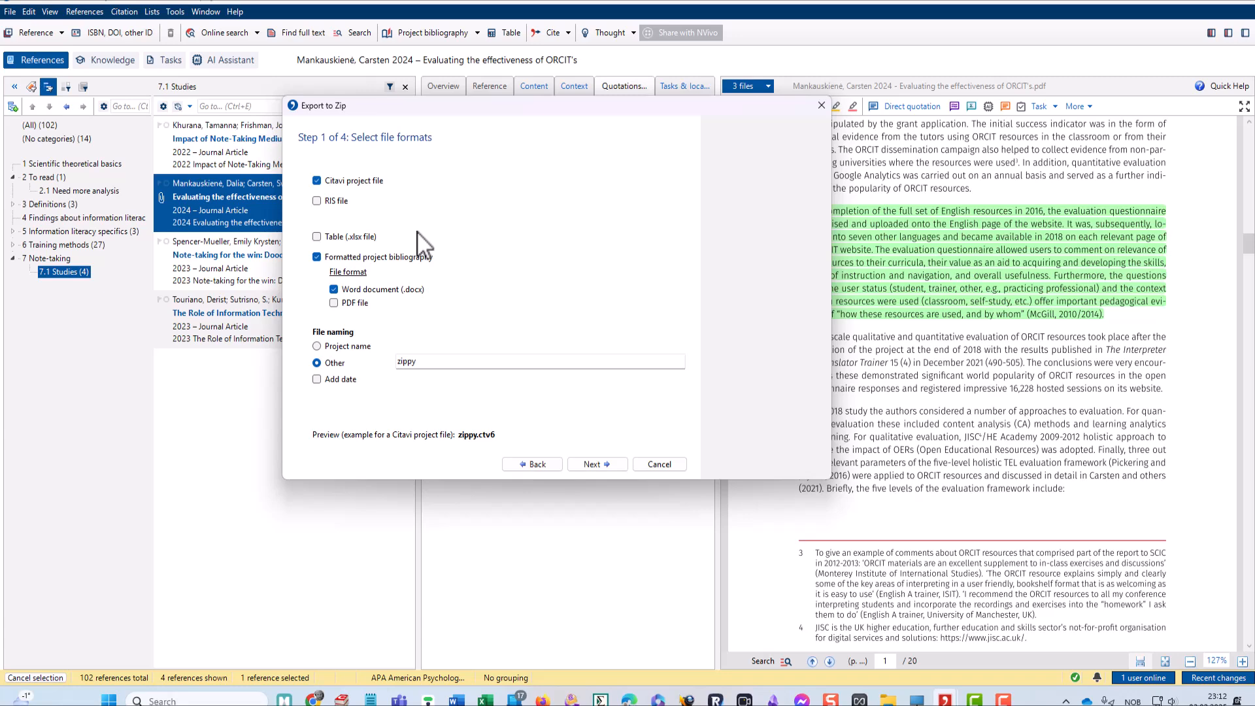
left_click(316, 180)
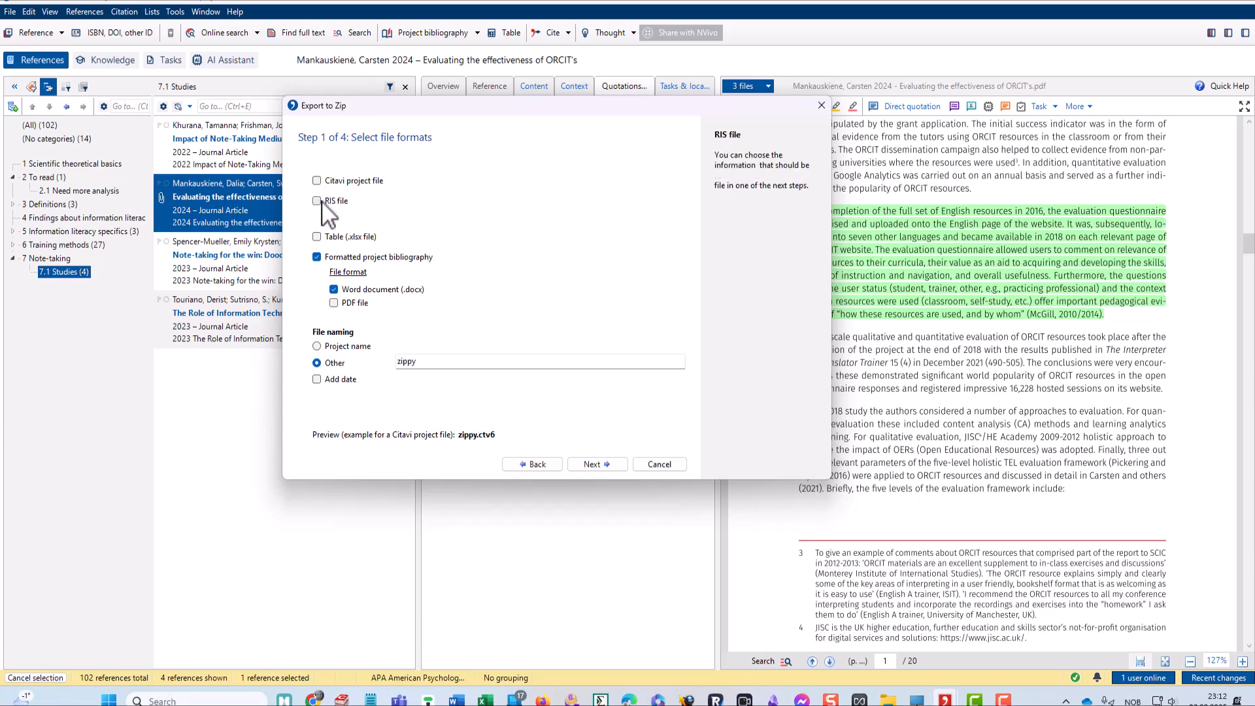
left_click(317, 200)
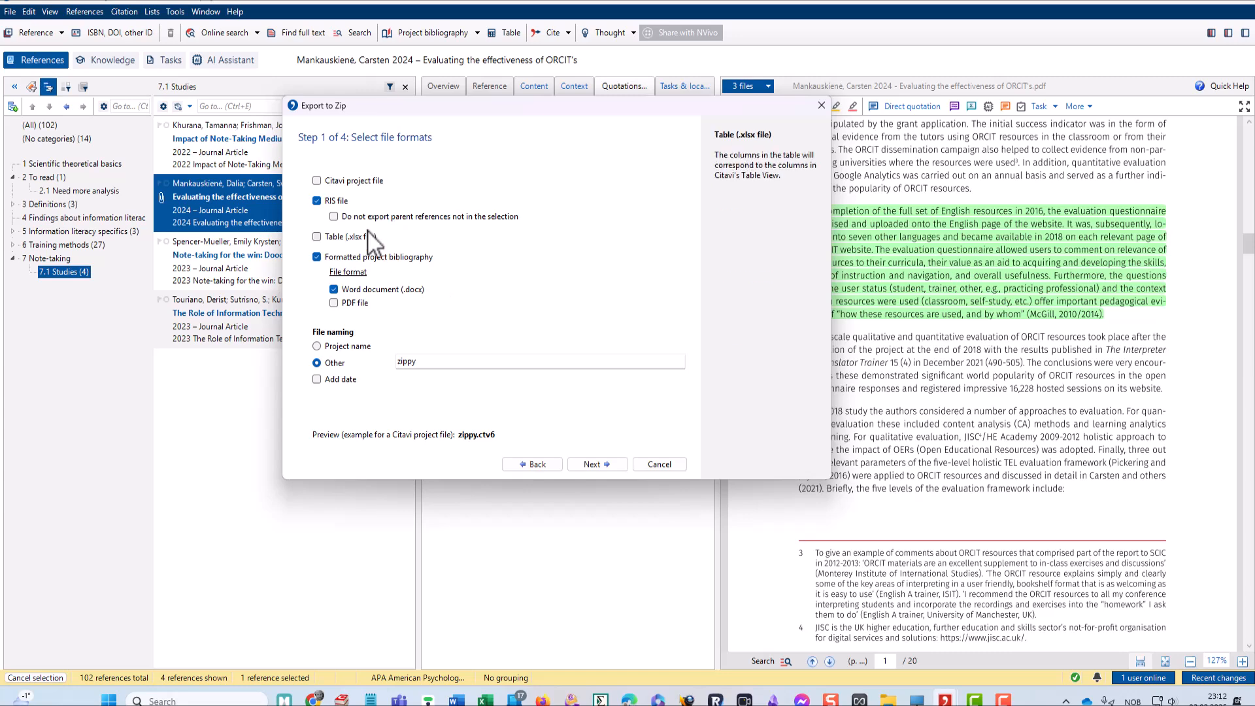
left_click(316, 200)
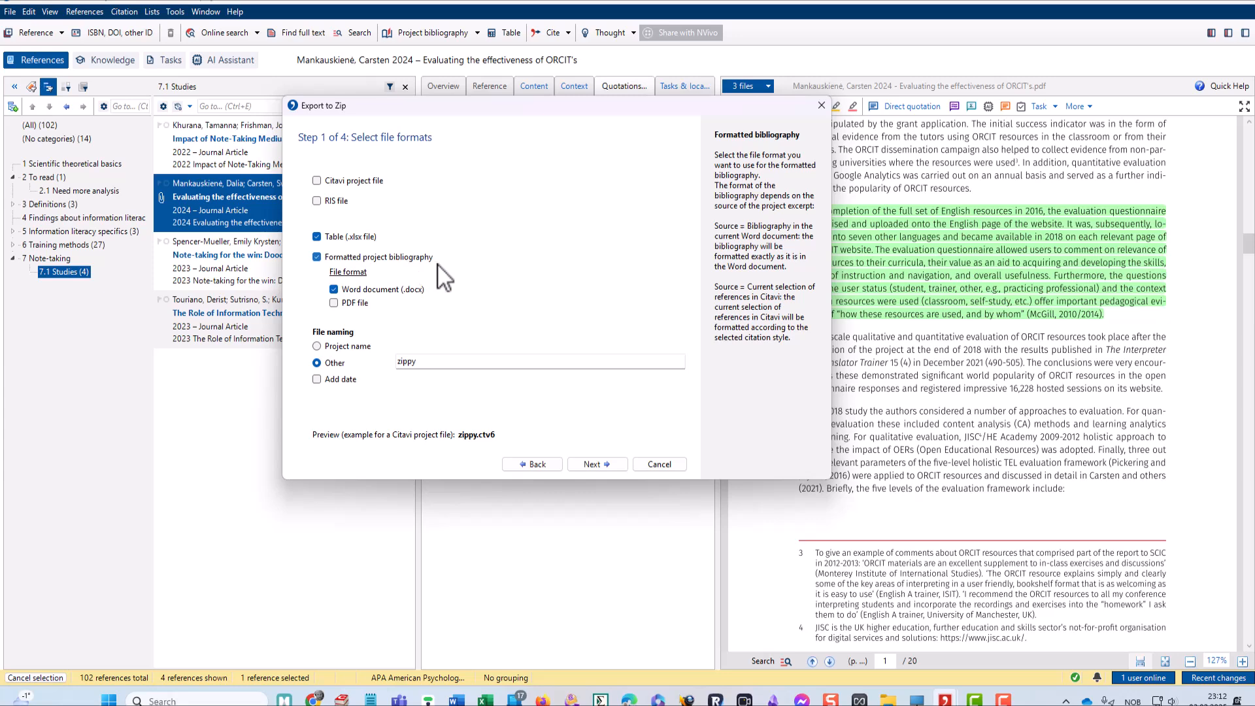
left_click(316, 237)
left_click(649, 461)
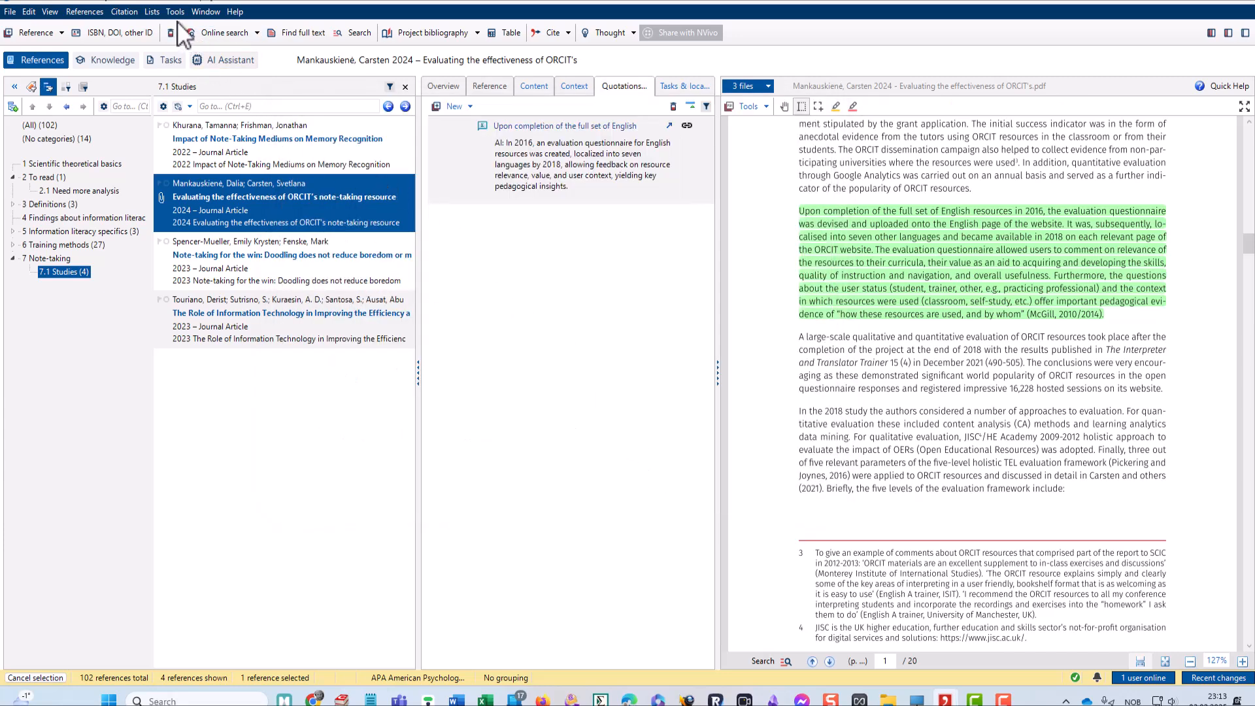
Look through the citation styles available for the project.
left_click(131, 12)
mouse_move(150, 33)
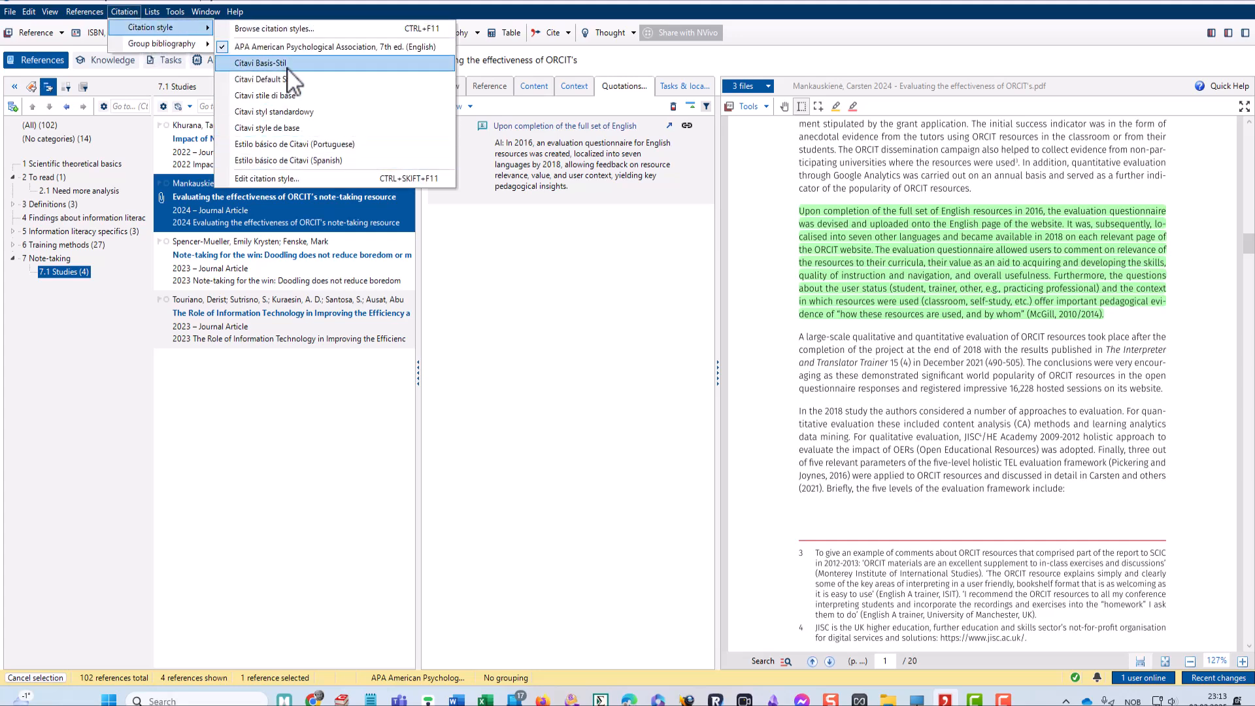
left_click(313, 10)
Start a zip export of the Studies references with Citavi project file as the only format, excluding the formatted project bibliography.
left_click(88, 11)
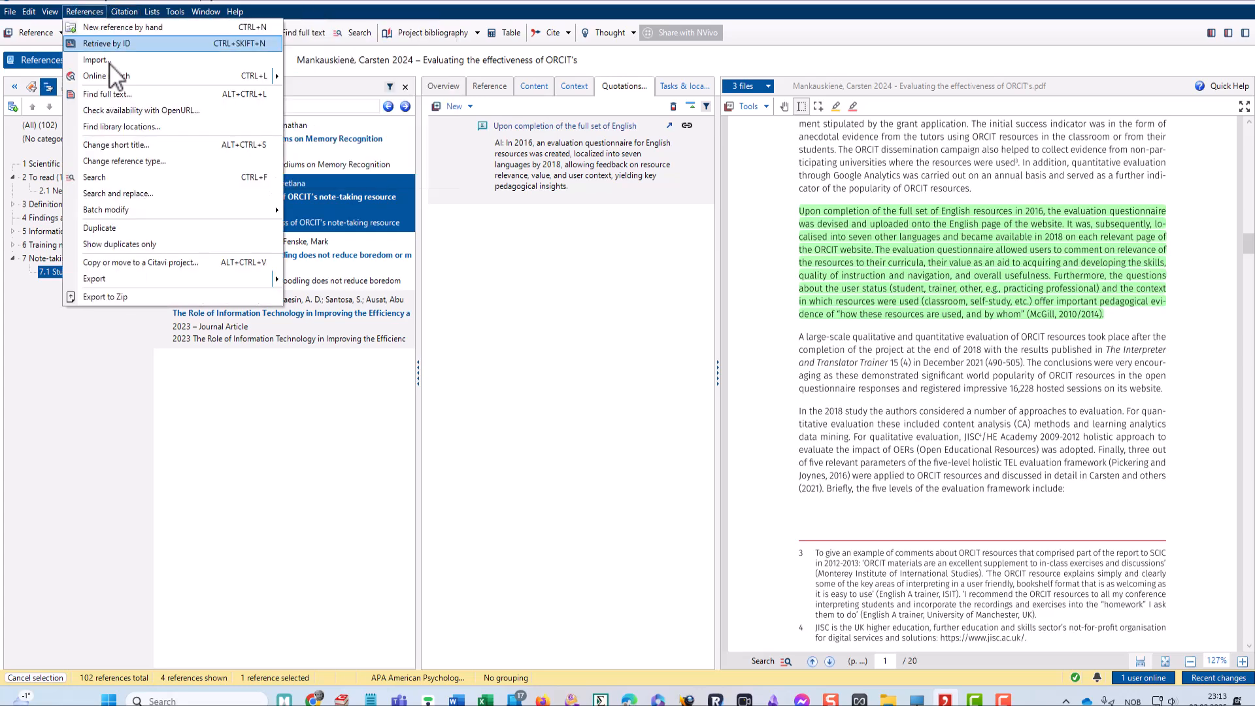
left_click(163, 296)
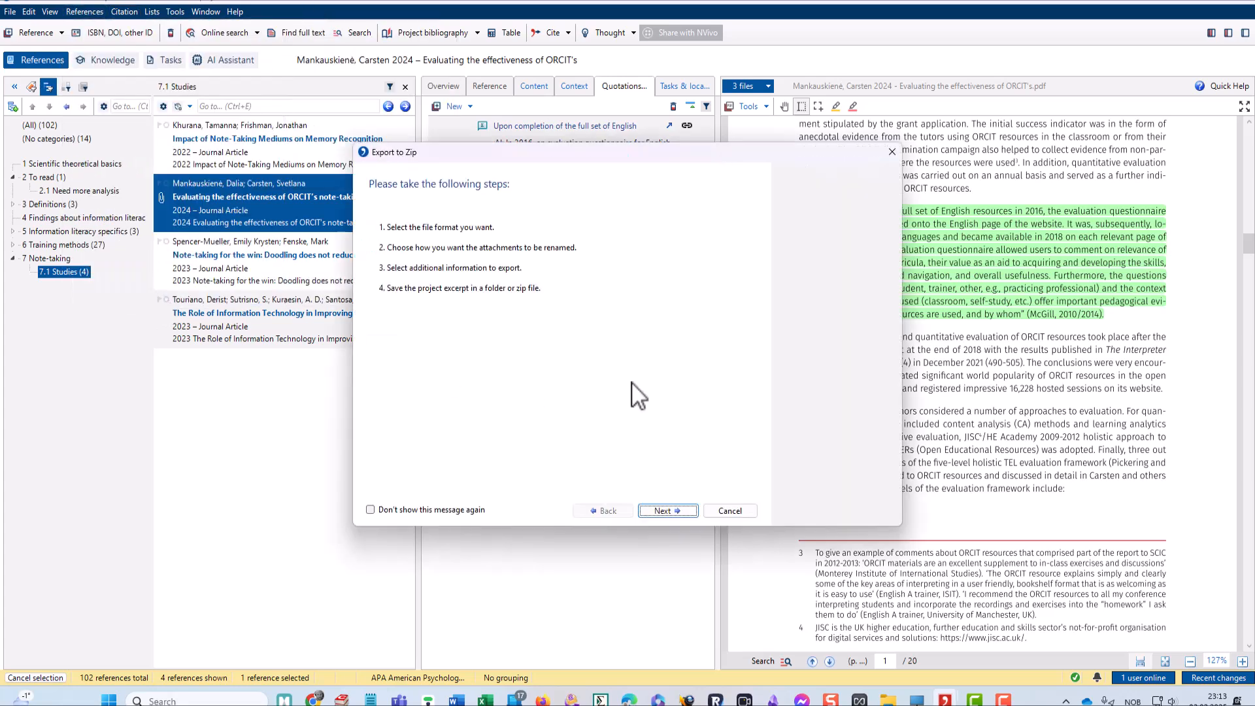
left_click(683, 509)
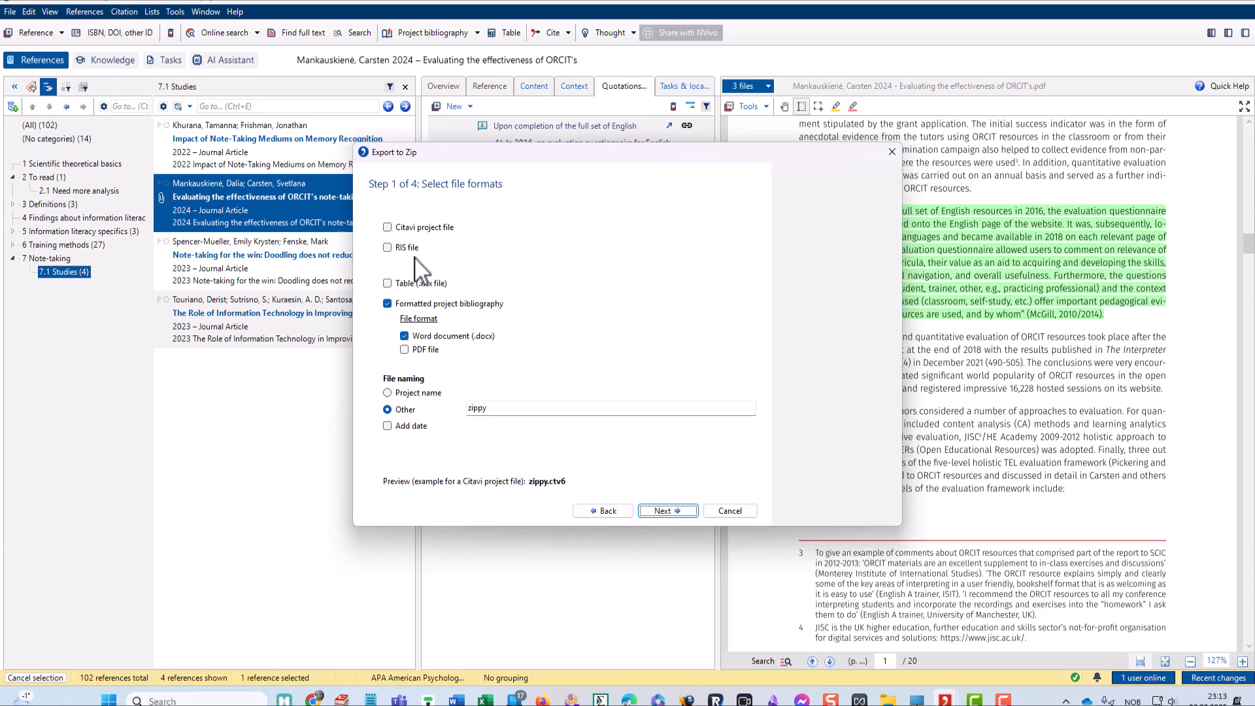
left_click(395, 229)
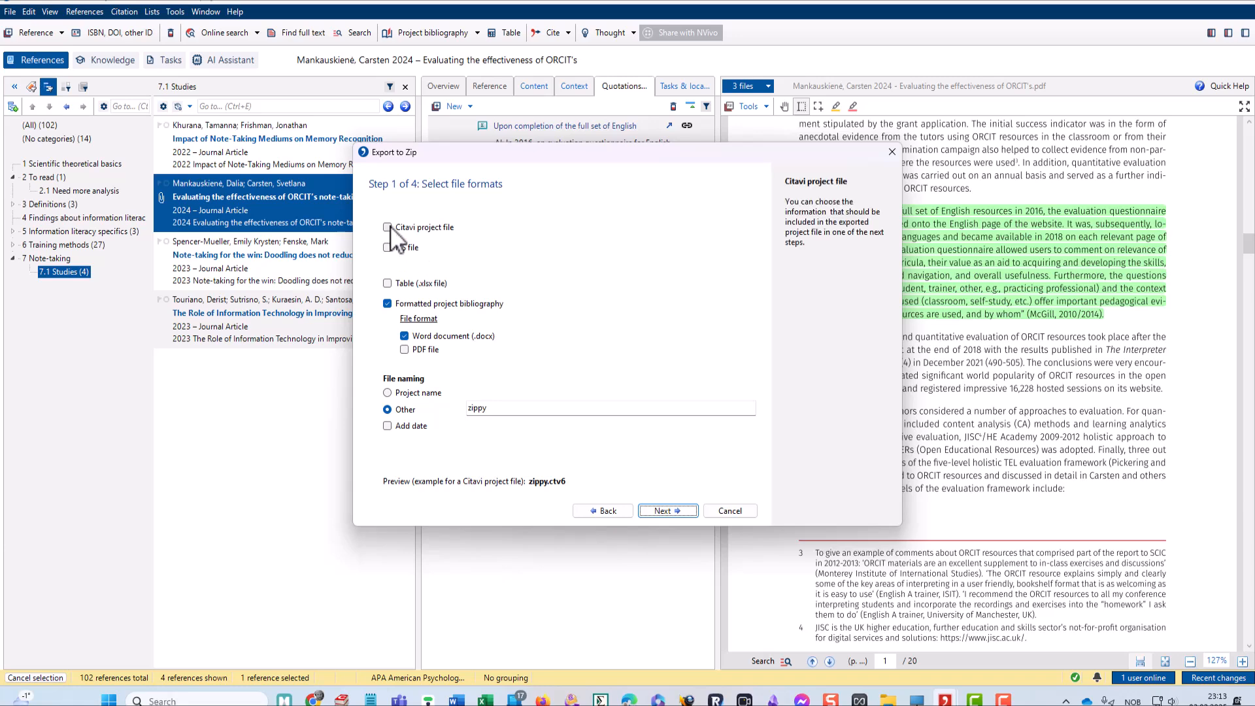
left_click(387, 304)
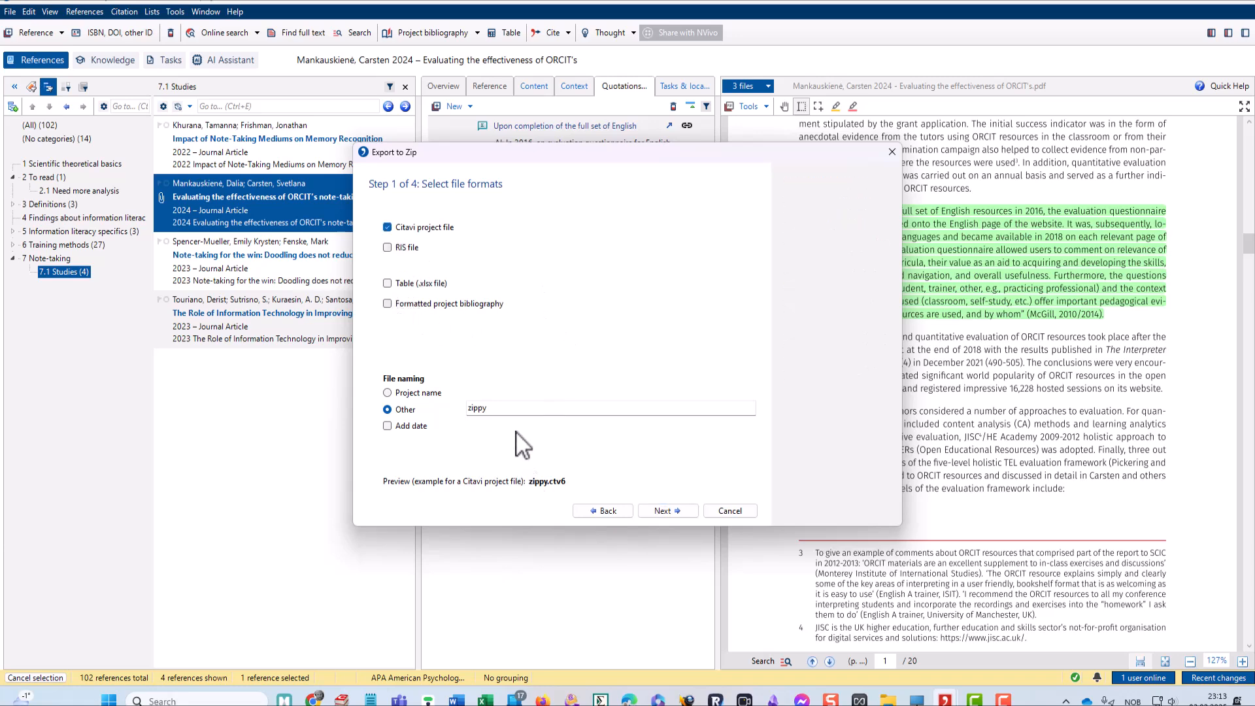
Name the export file "Test export as zip" with the date added, and continue to the attachment options.
left_click(495, 409)
double_click(495, 409)
type("Test expor")
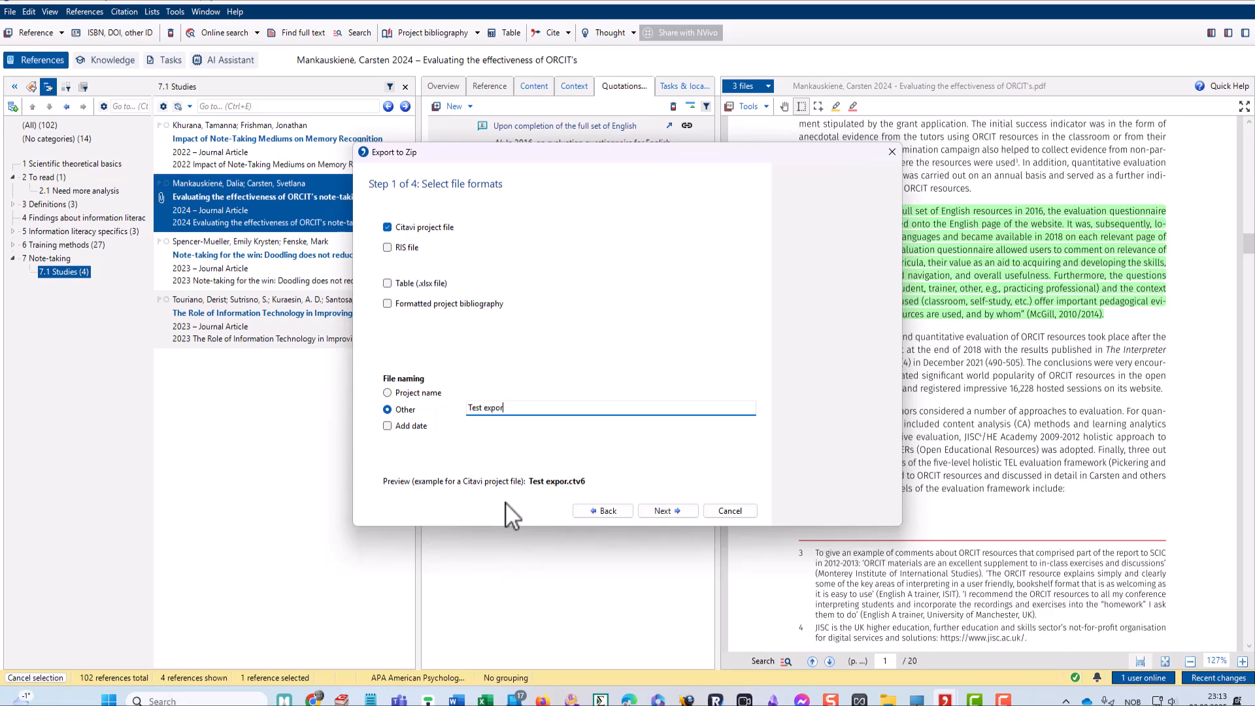
type("t as zip")
left_click(389, 426)
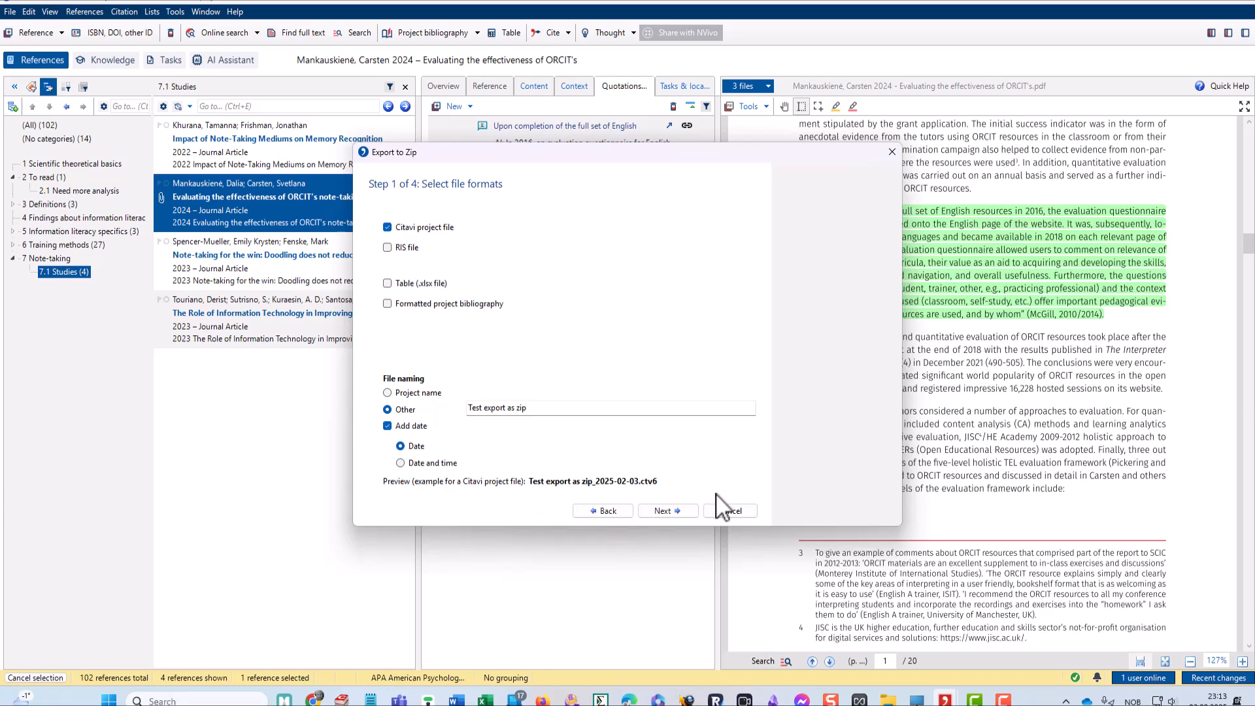
left_click(678, 508)
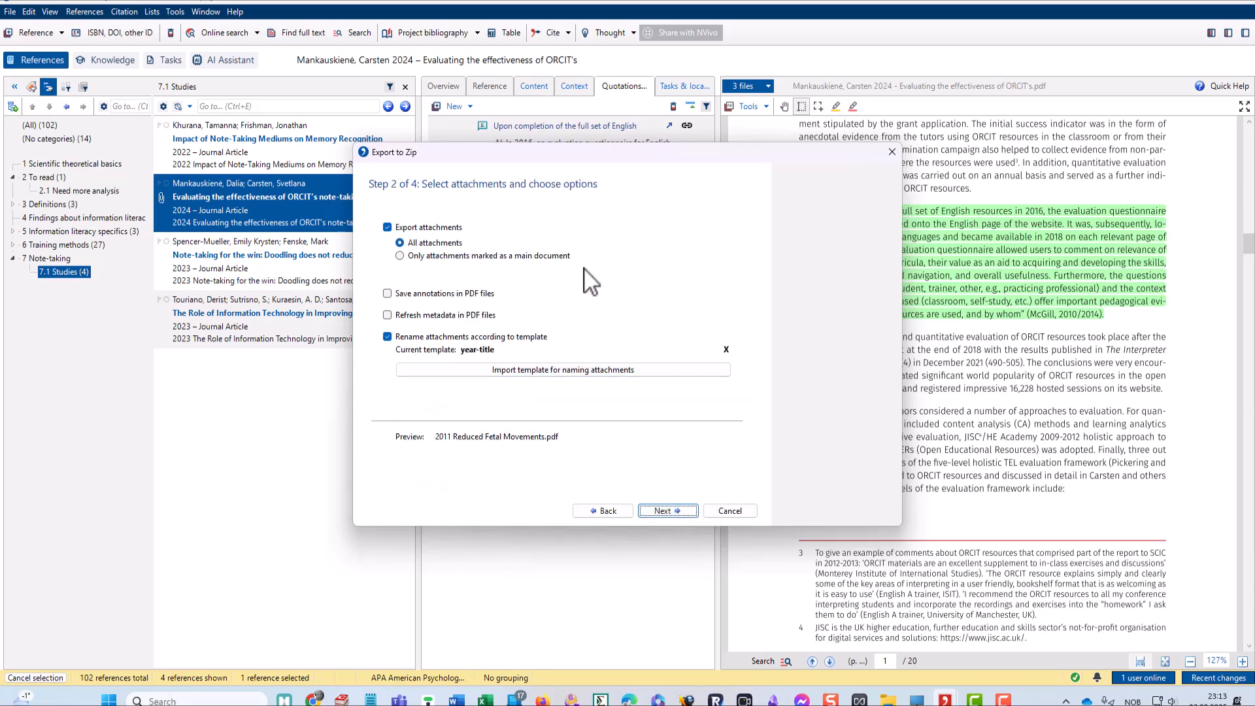
left_click(600, 508)
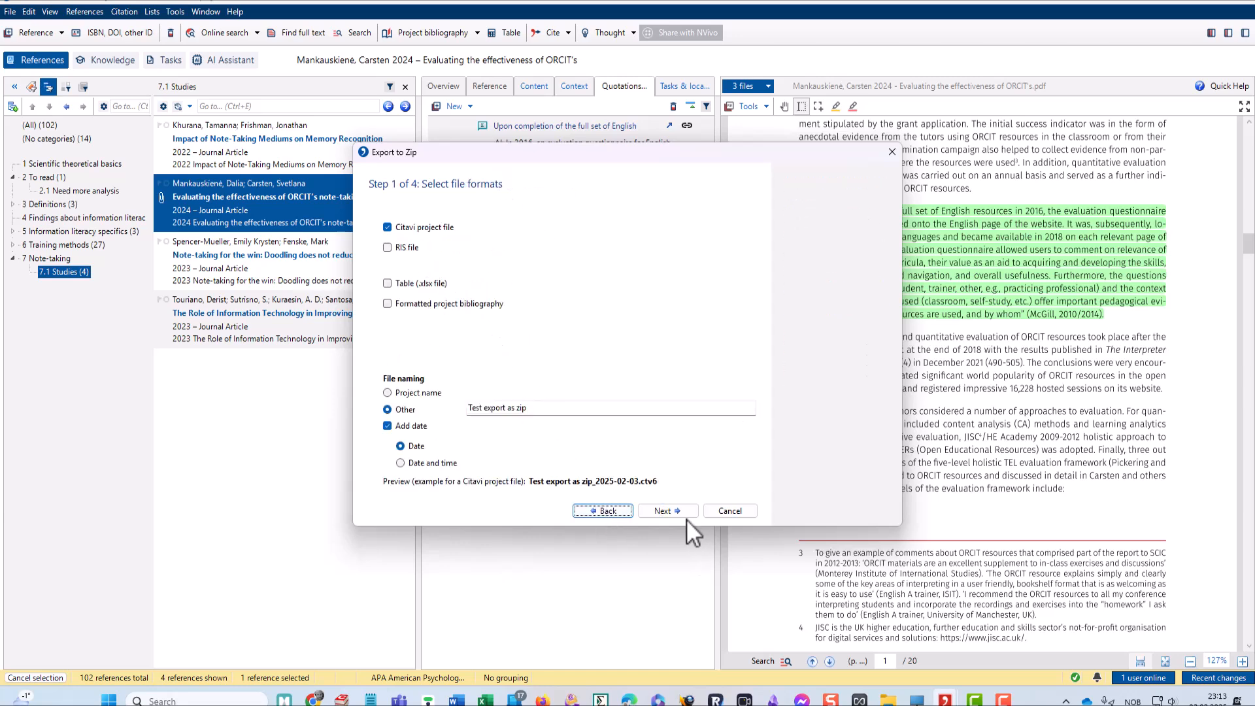
left_click(668, 510)
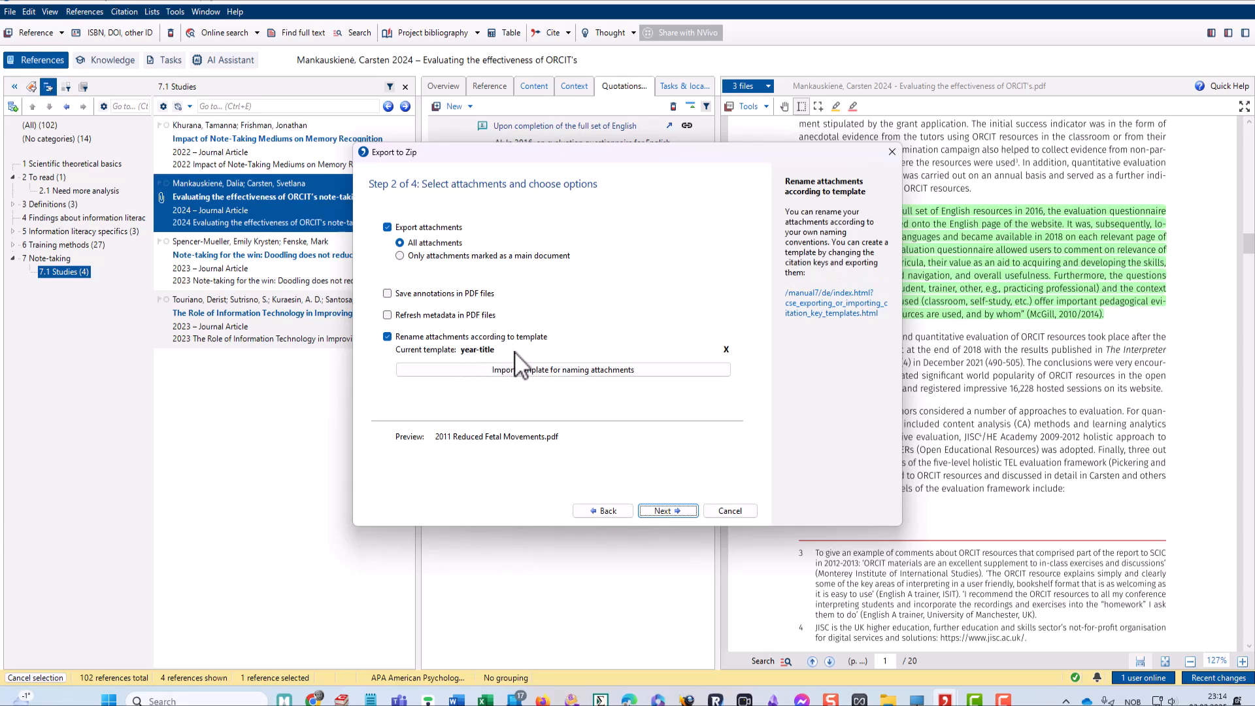
Switch to Chrome to read the Citavi 7 article's PDF Name Control section, and return to Citavi.
key("alt+Tab")
scroll(562, 392, "down", 4)
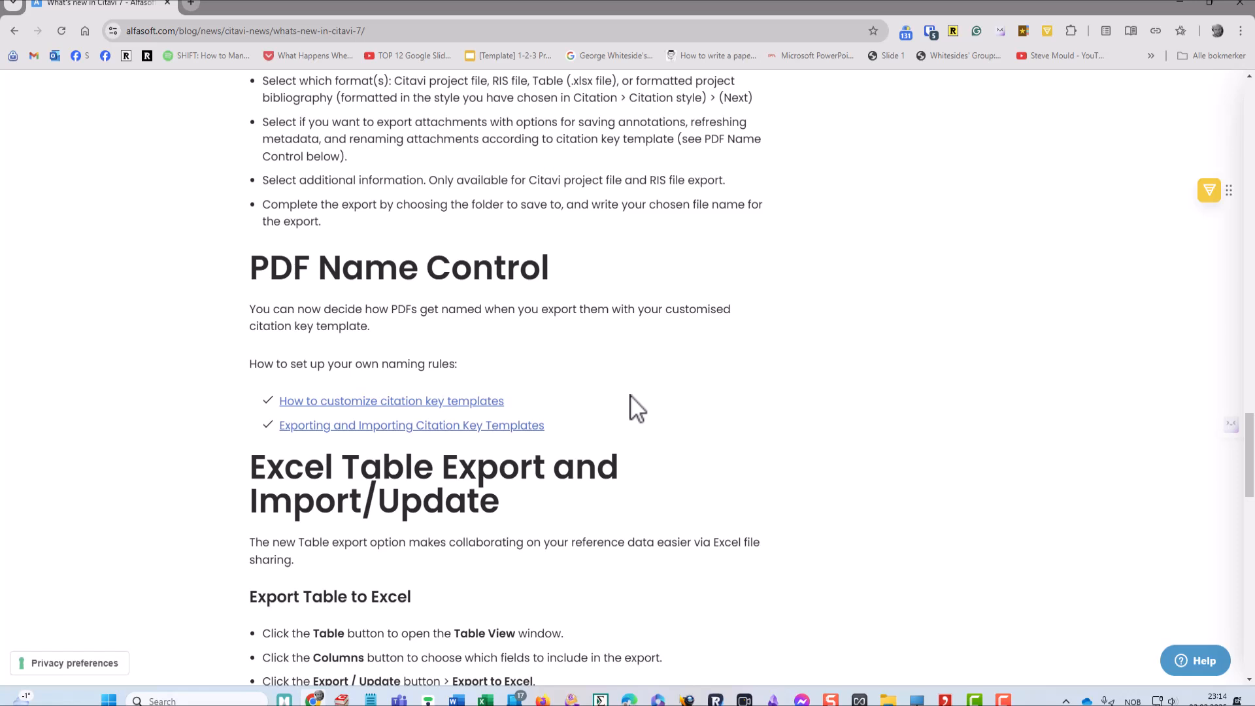
key("alt+Tab")
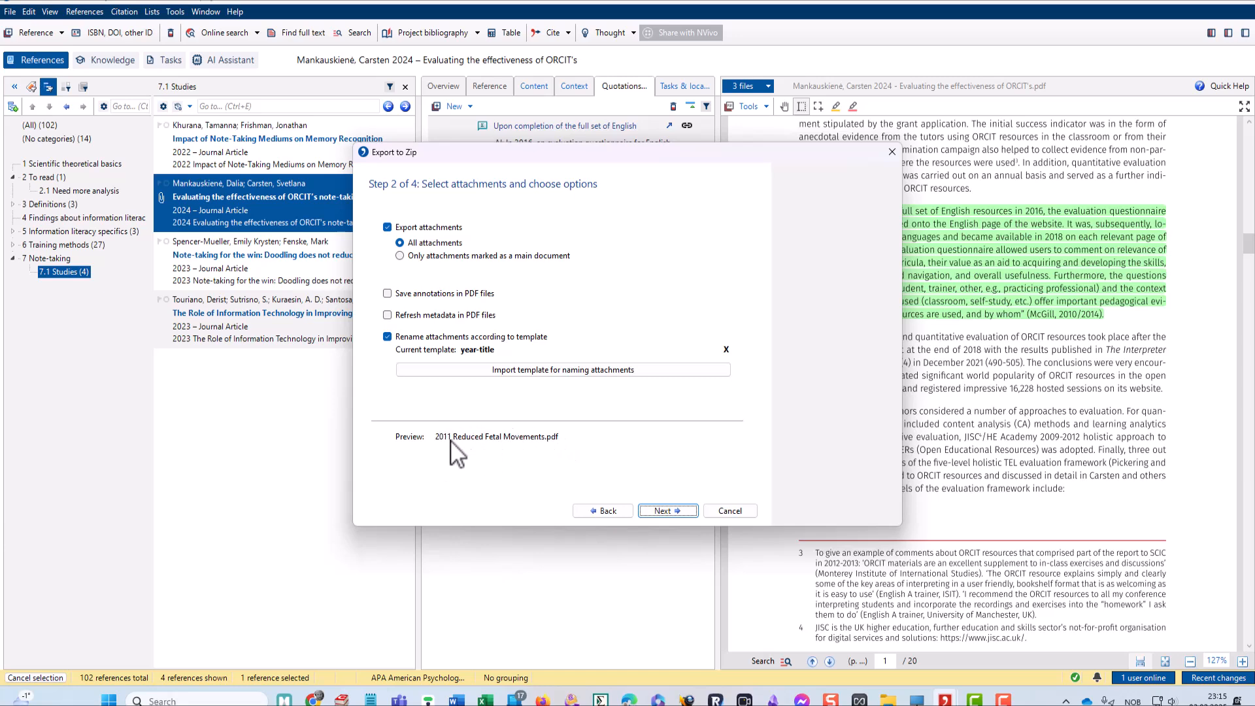
Accept the attachment and additional information settings, and export all files compressed in a zip file to the Downloads folder.
left_click(662, 510)
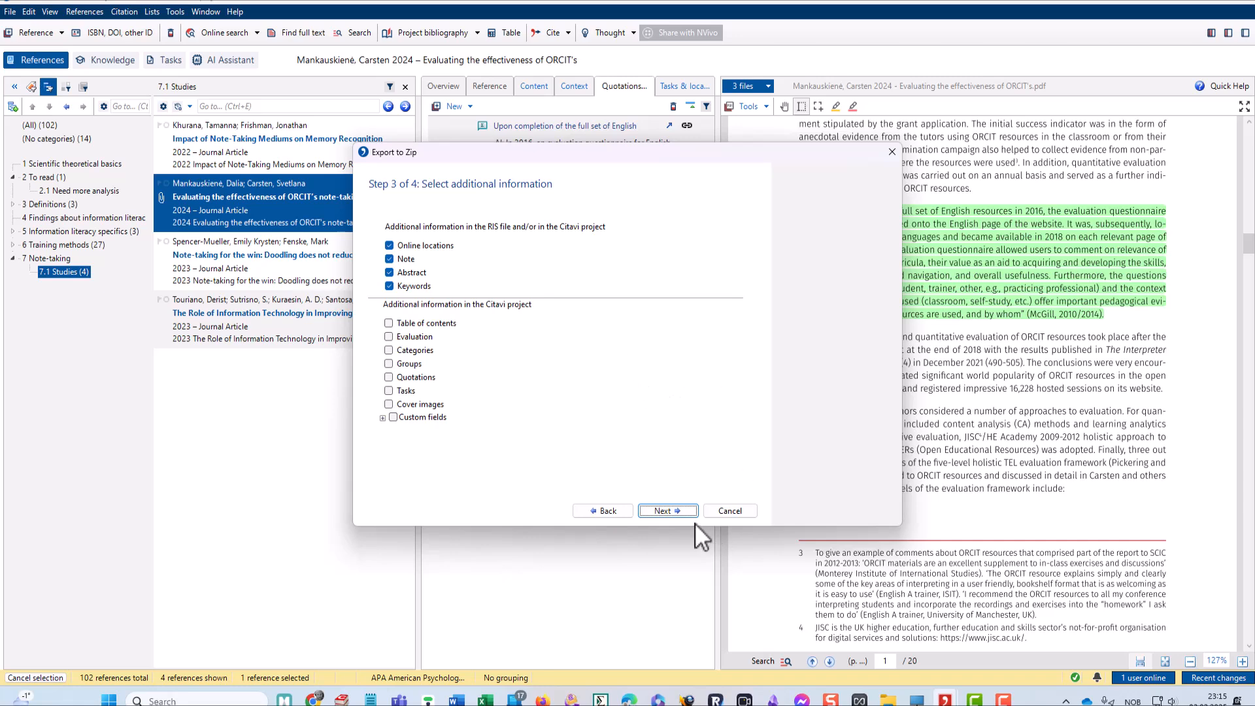
left_click(672, 511)
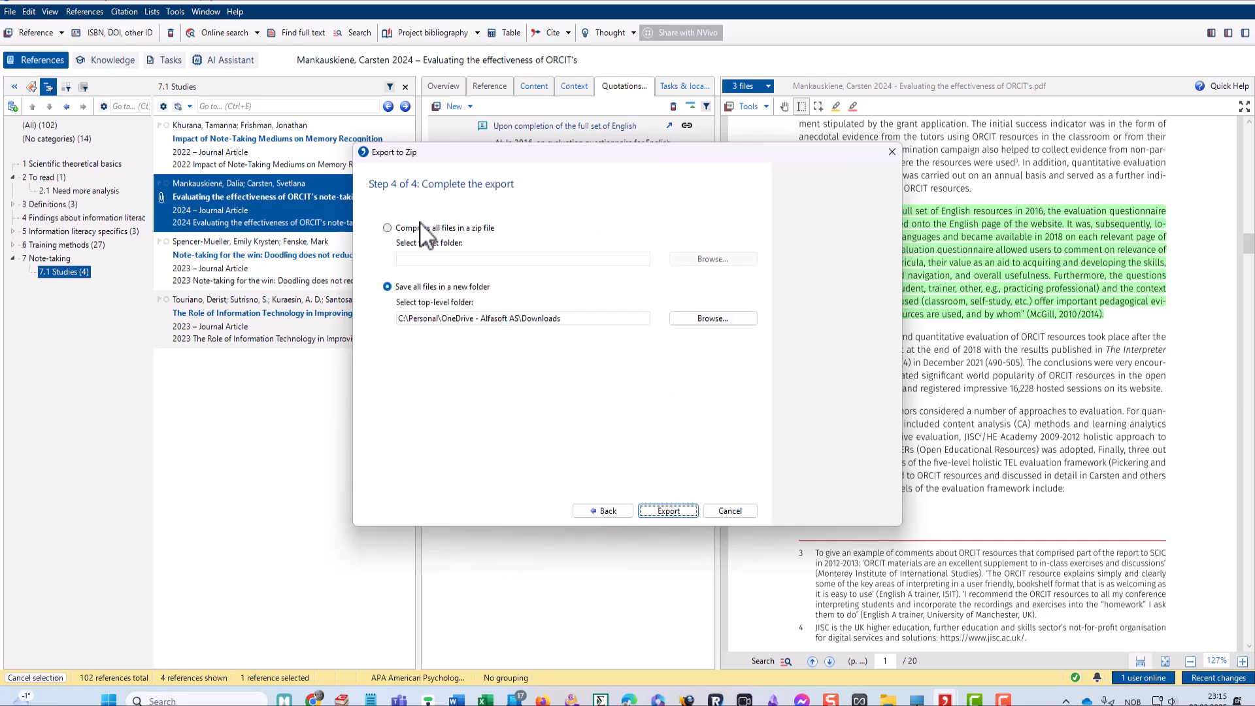
left_click(388, 228)
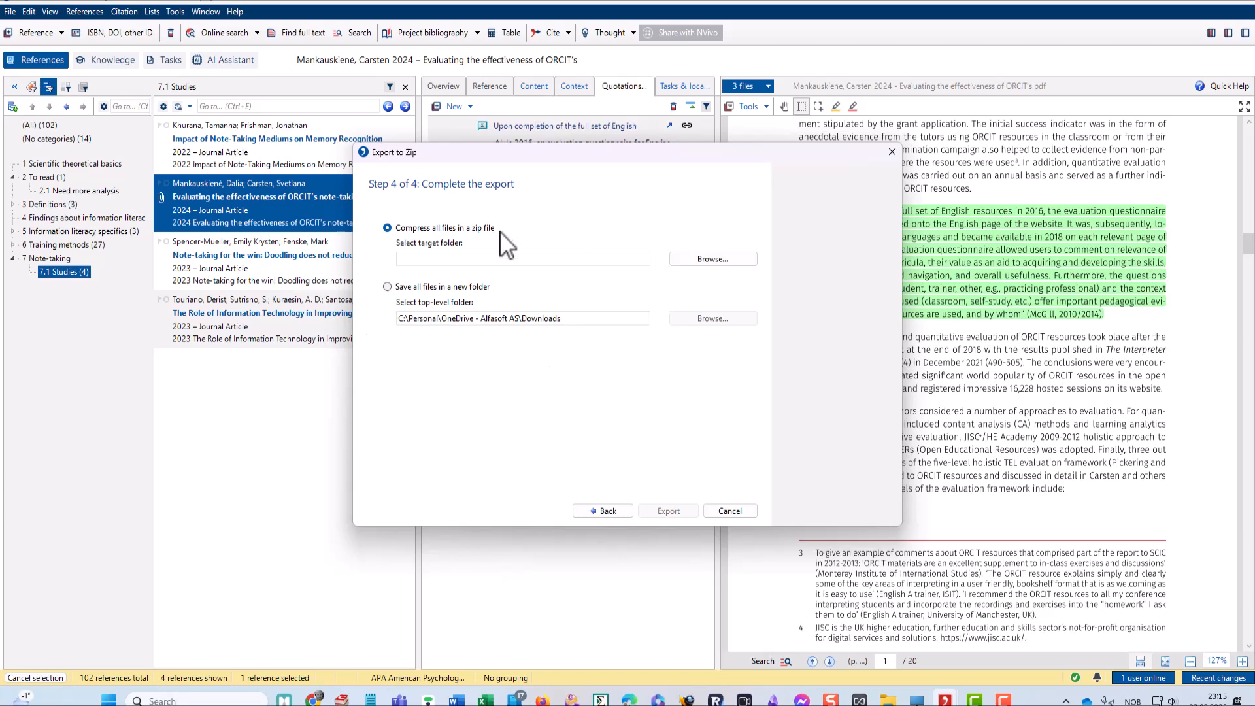
left_click(696, 263)
left_click_drag(754, 296, 698, 186)
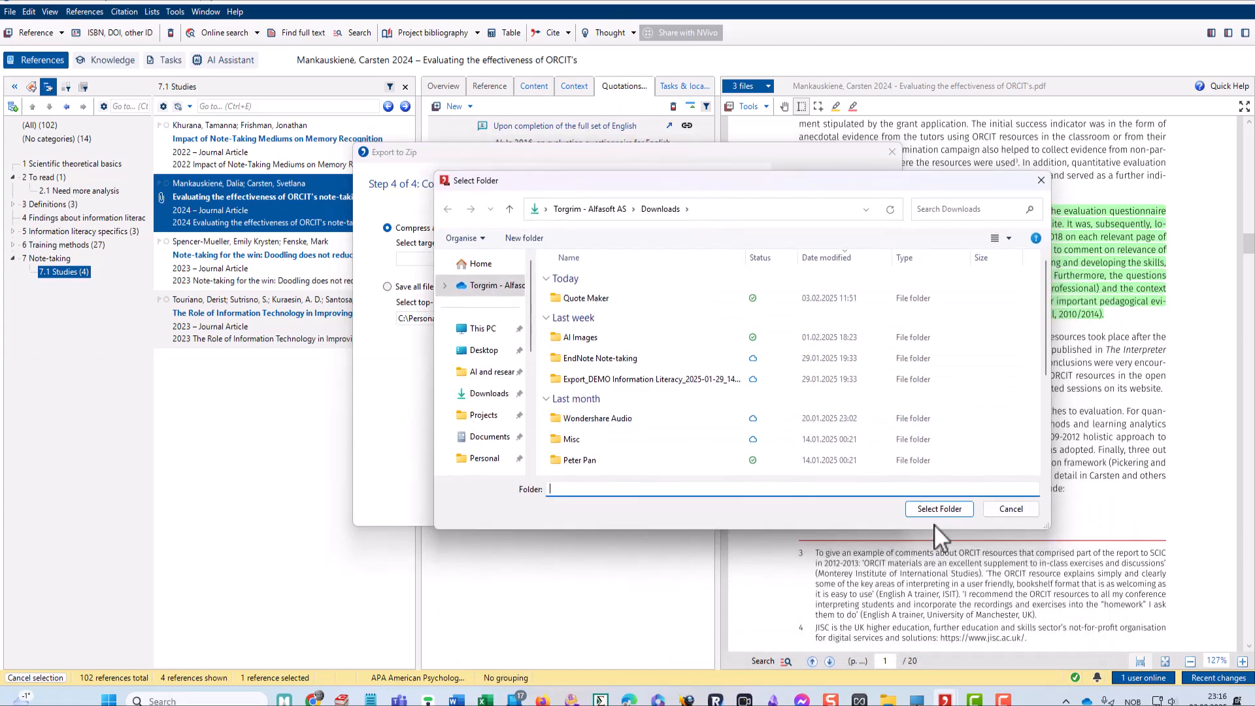
left_click(923, 507)
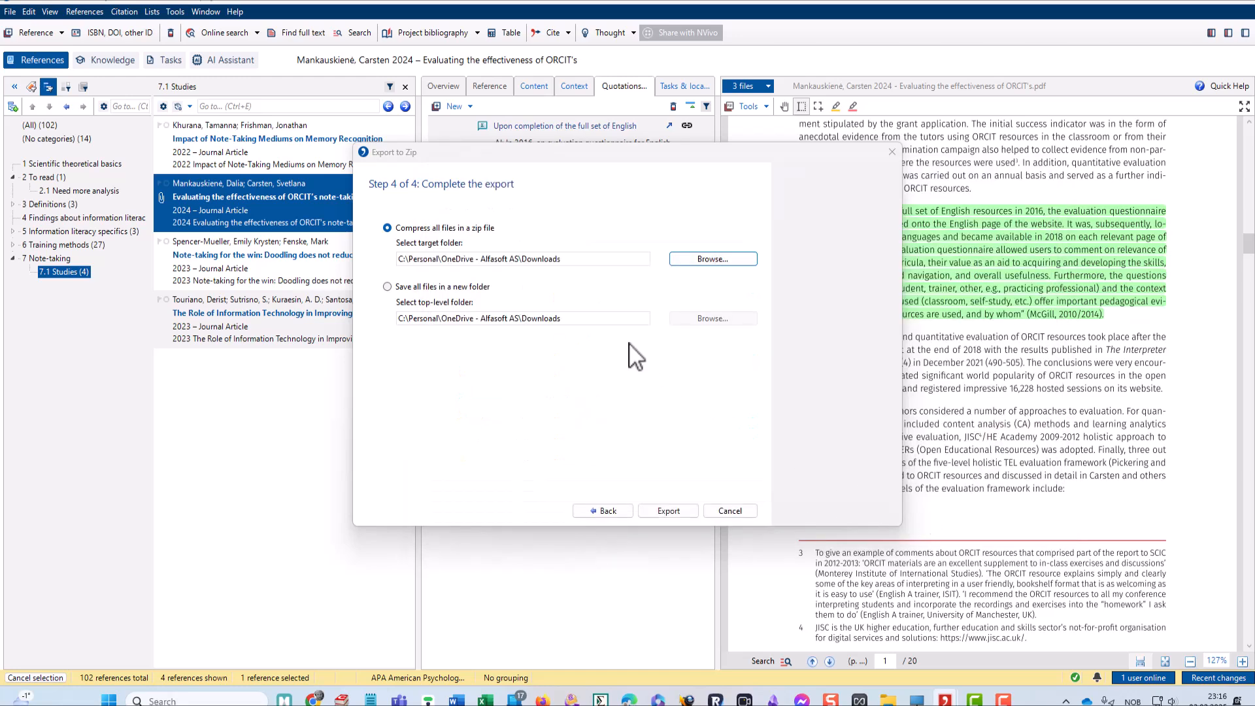
left_click(666, 509)
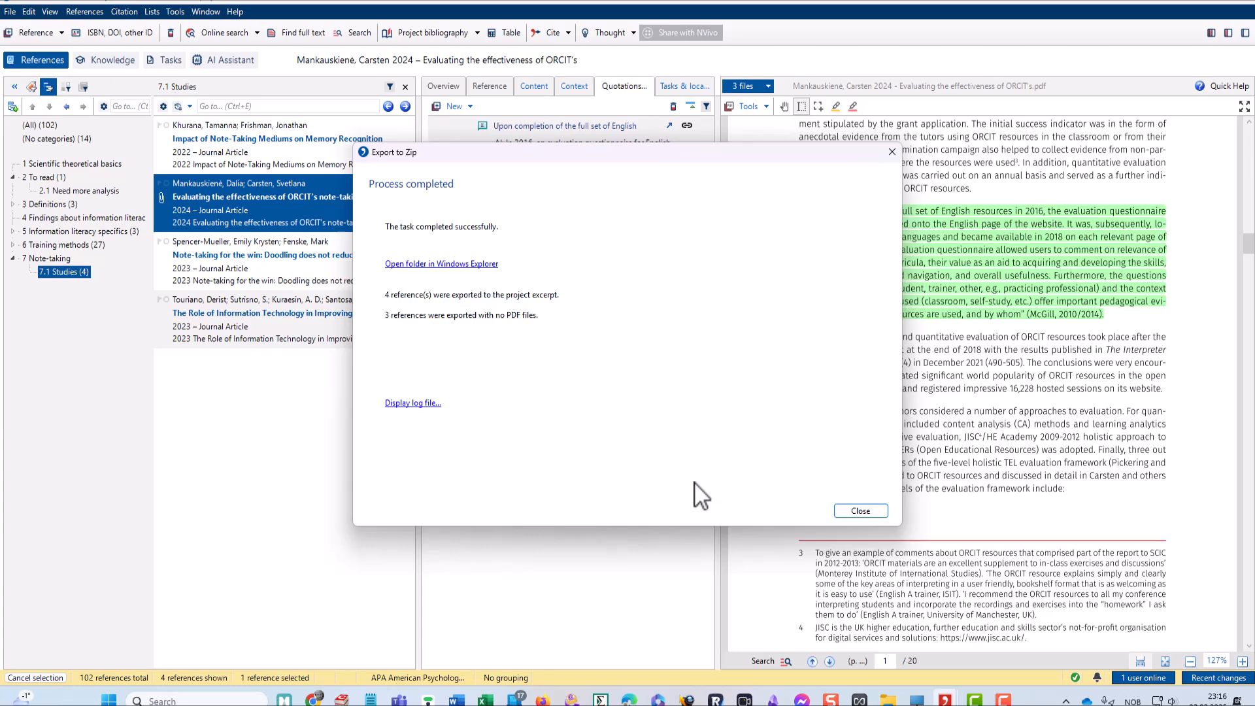
Open the exported zip file in Windows Explorer and inspect its Citavi project file and the PDF in its Citavi Attachments folder.
left_click(481, 265)
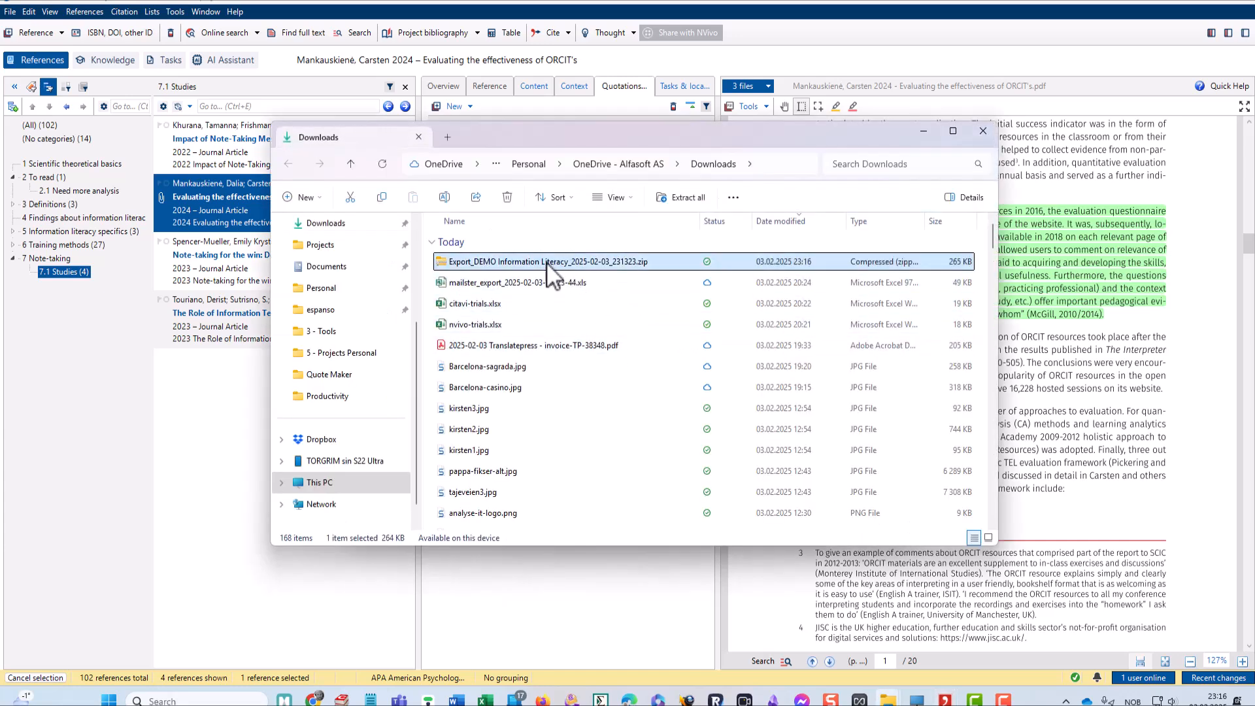
double_click(606, 265)
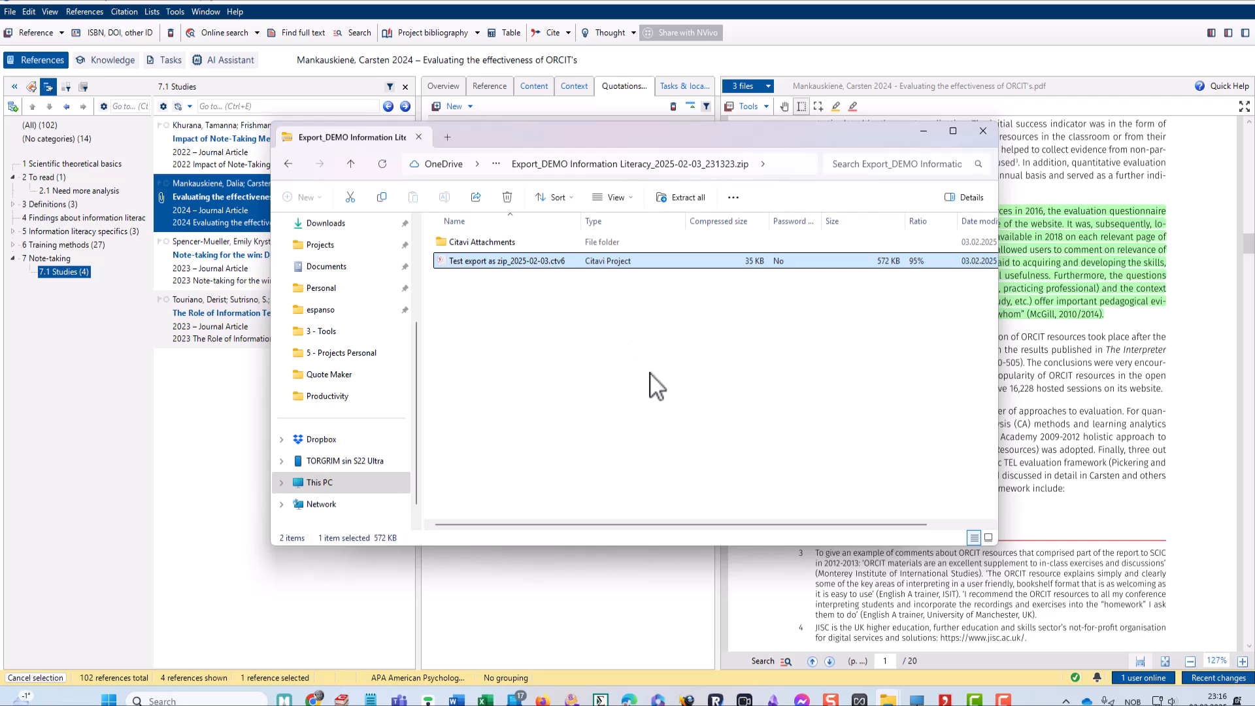
double_click(501, 245)
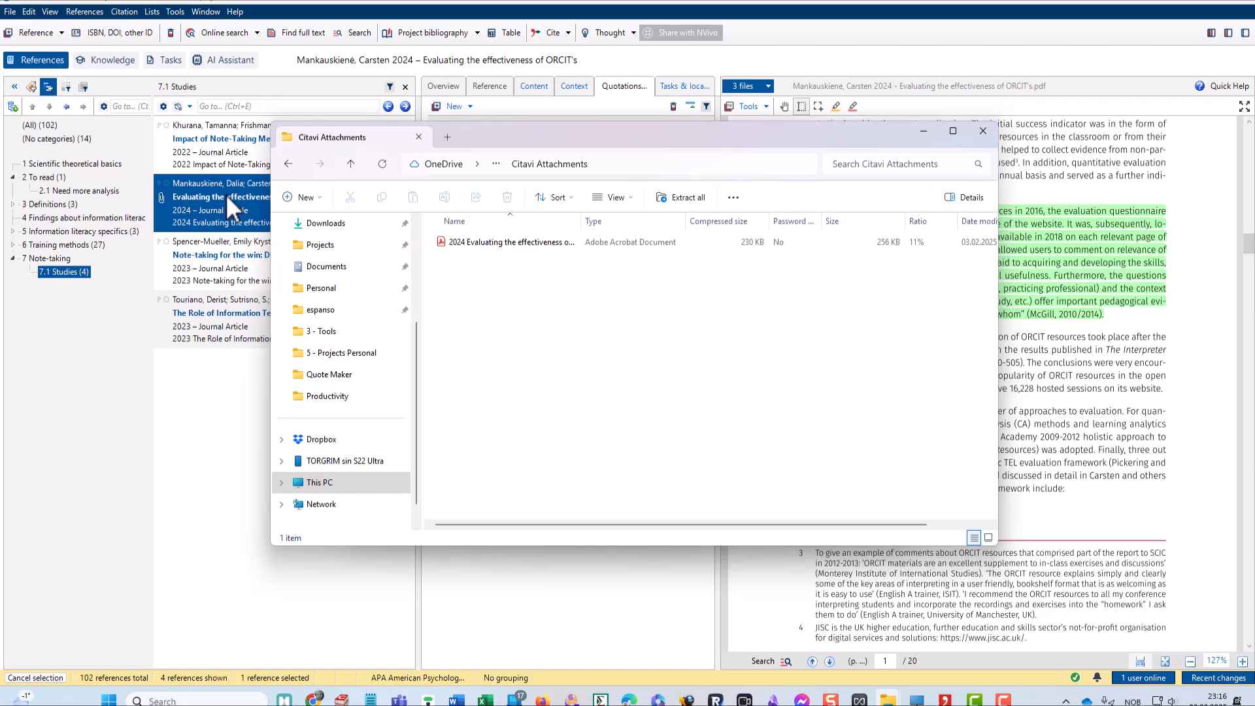
left_click(548, 243)
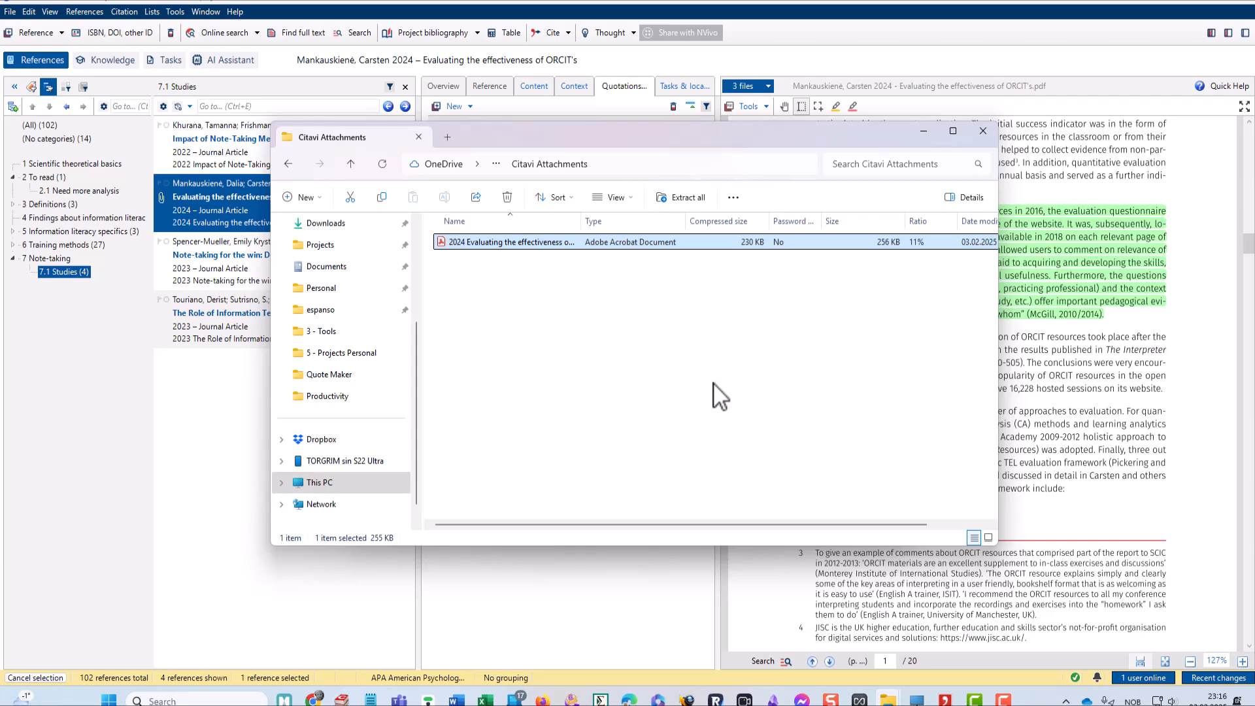
Switch to Chrome to read the Citavi 7 article's Excel Table Export and Import/Update section.
key("alt+Tab")
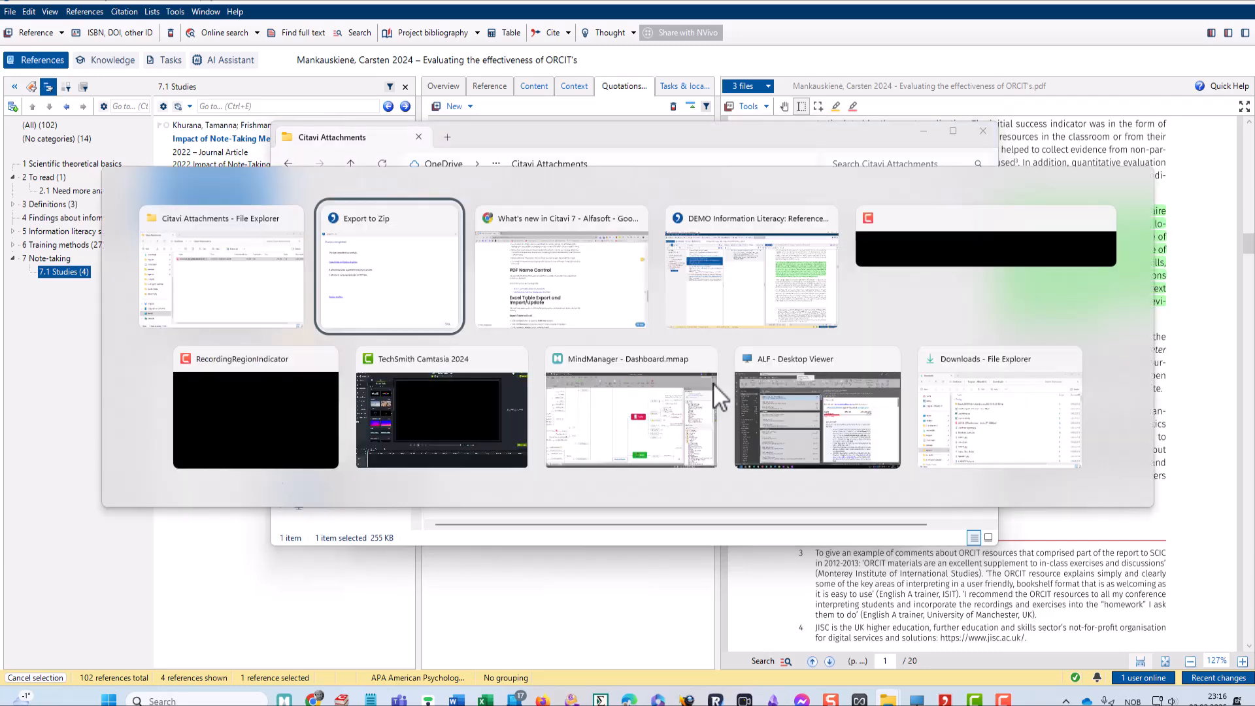
key("alt+Tab")
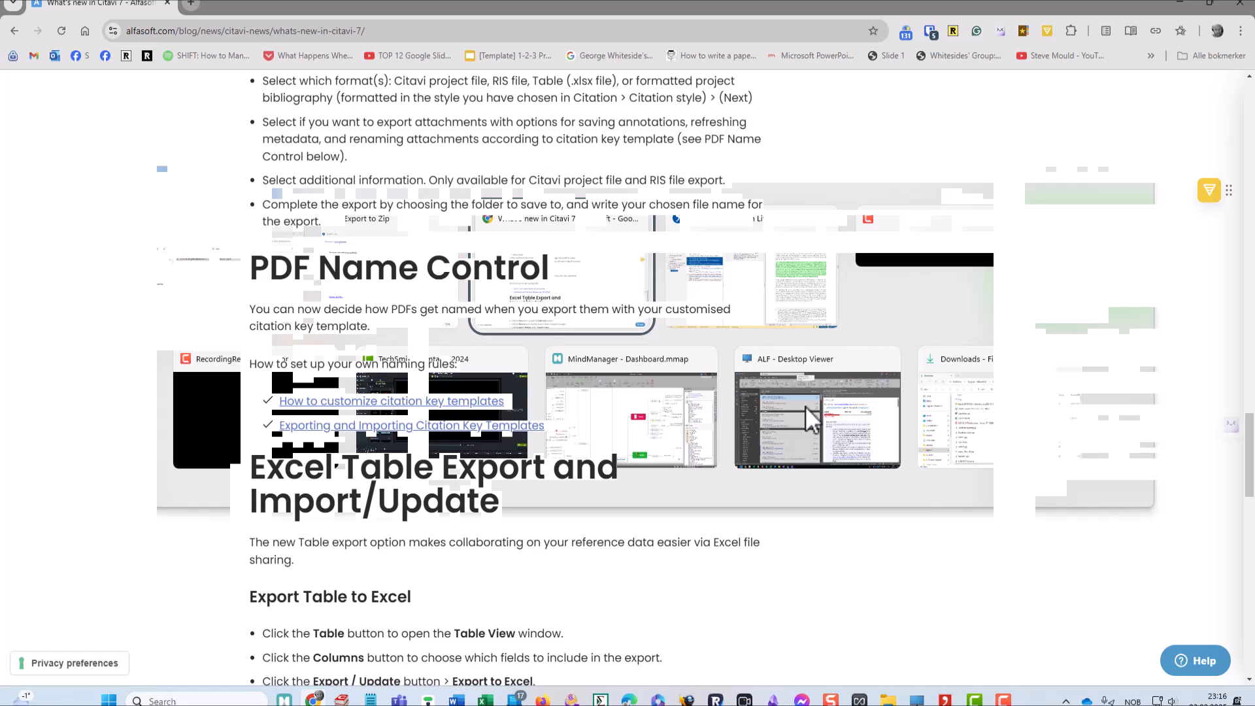
scroll(805, 407, "down", 2)
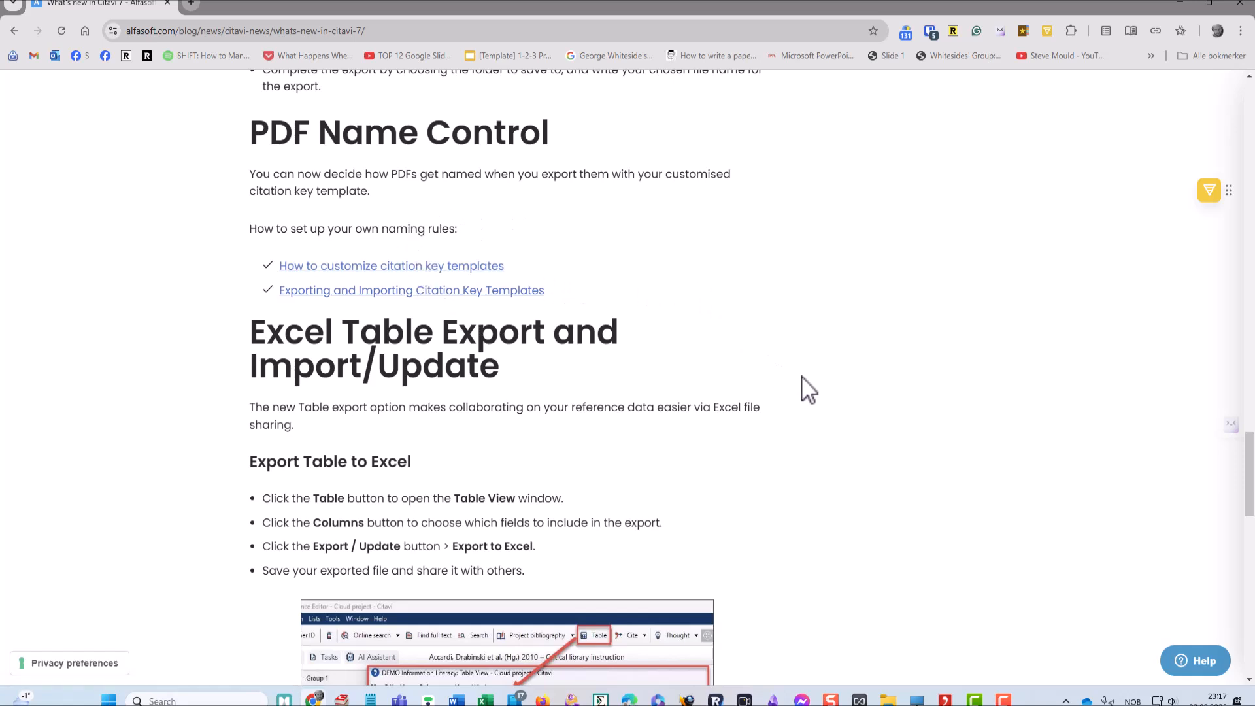
scroll(820, 431, "down", 3)
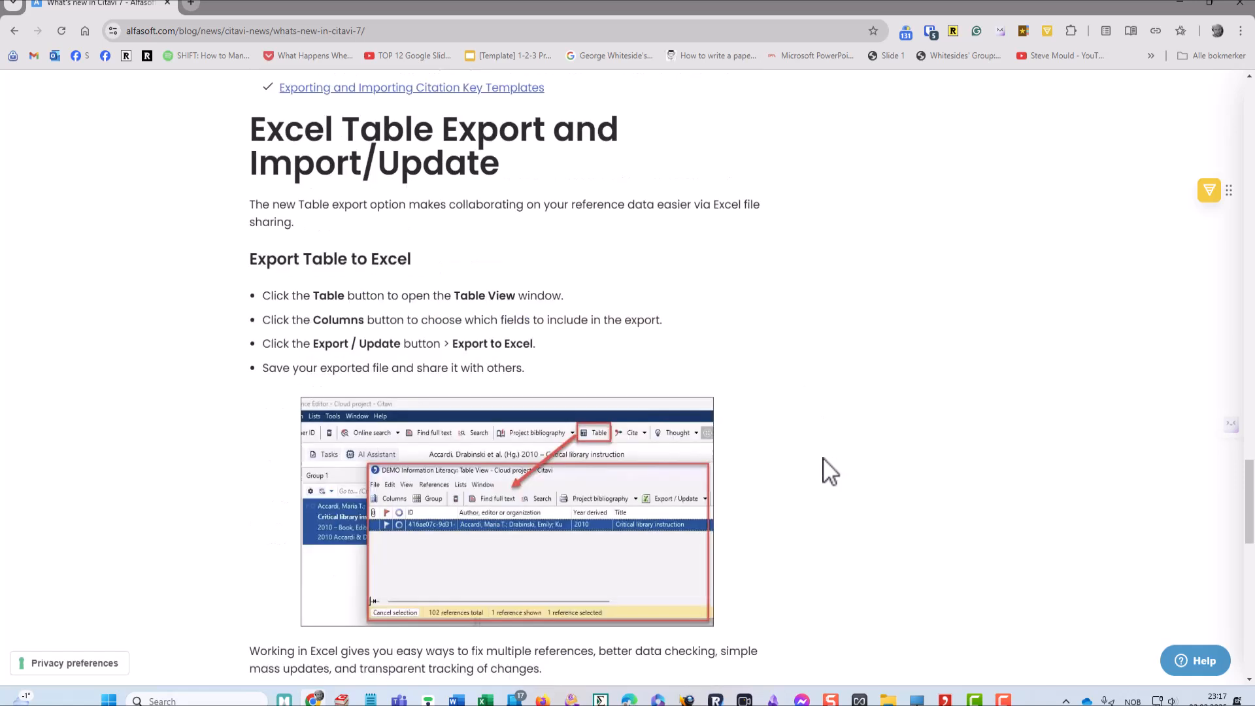
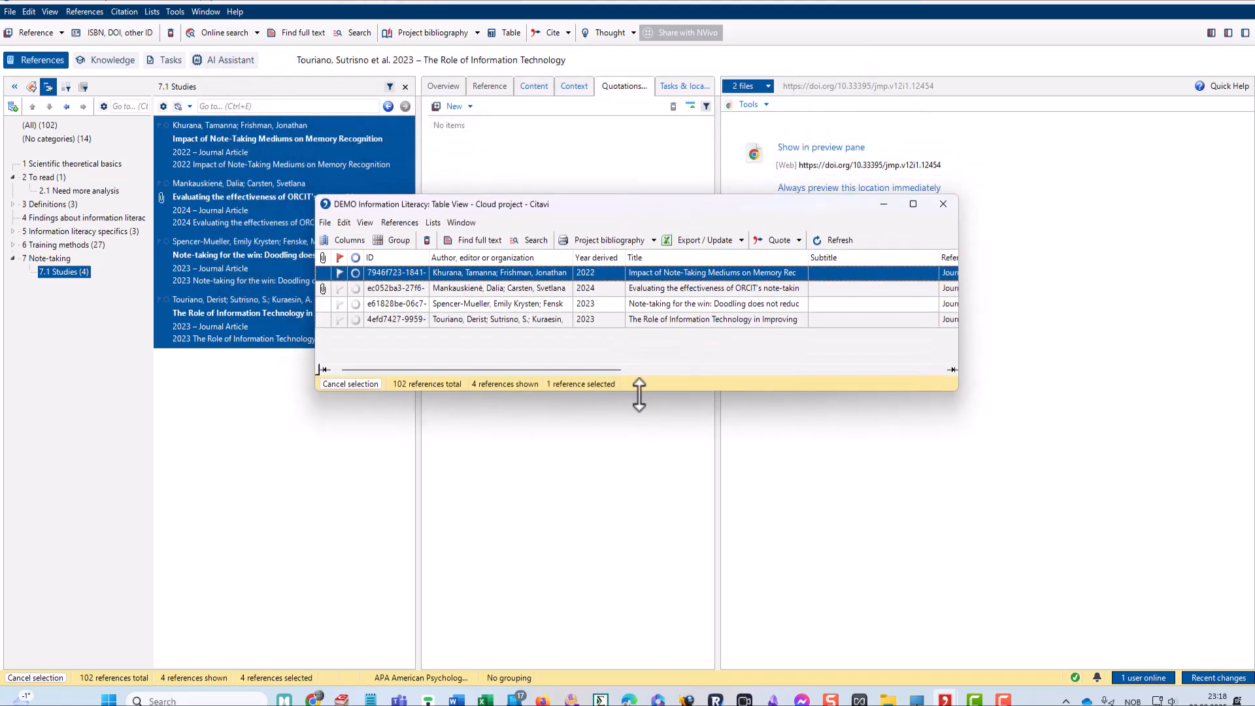
Enlarge and reposition the Table View window of the four Studies references to show more columns.
left_click_drag(641, 391, 653, 536)
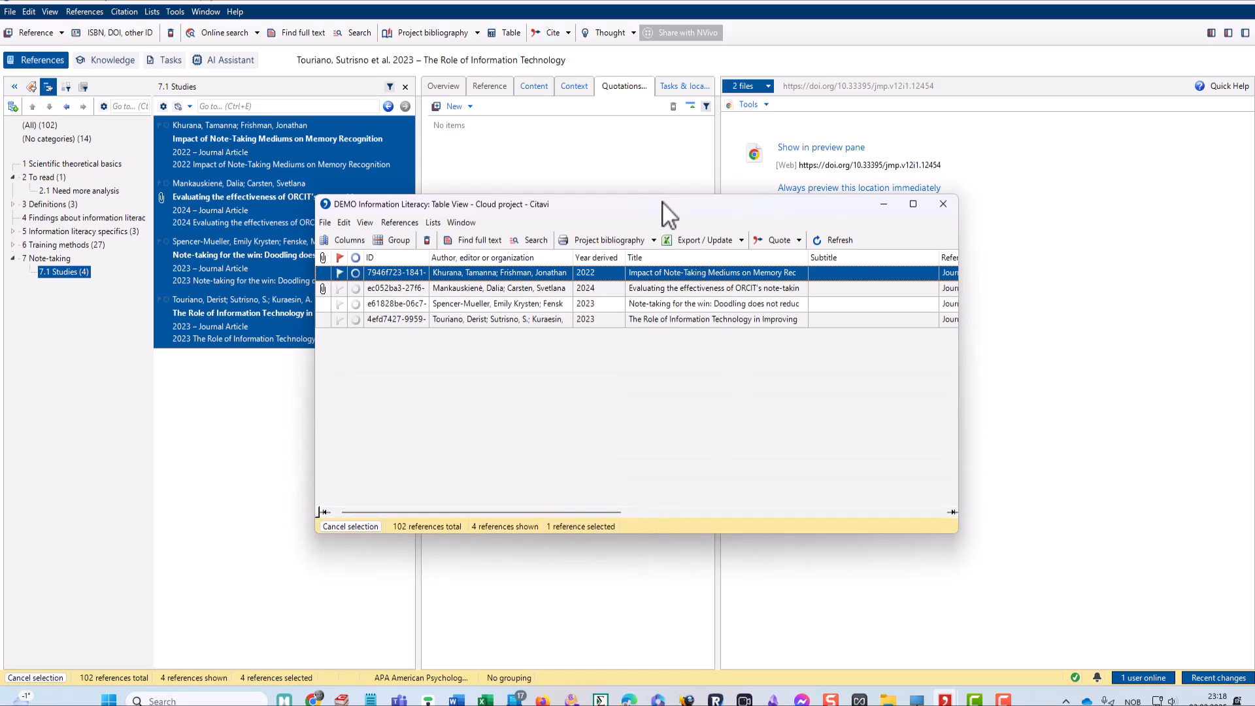
left_click_drag(661, 203, 570, 142)
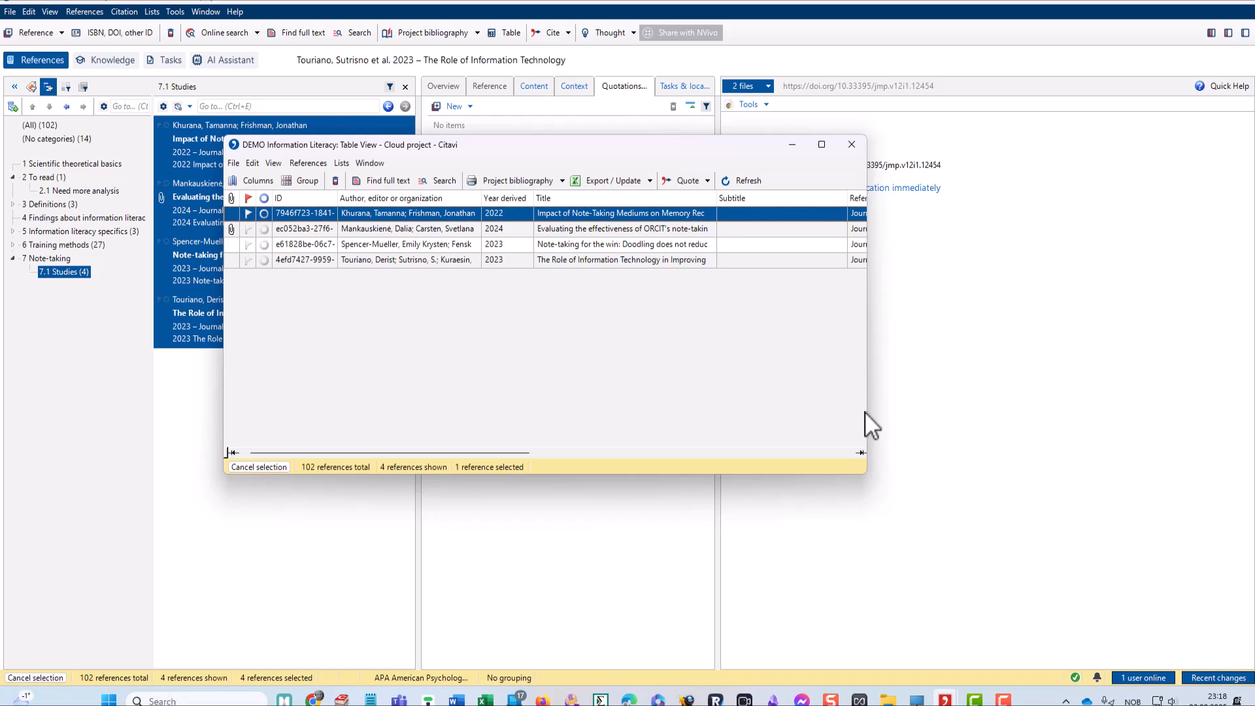
left_click_drag(865, 410, 1086, 370)
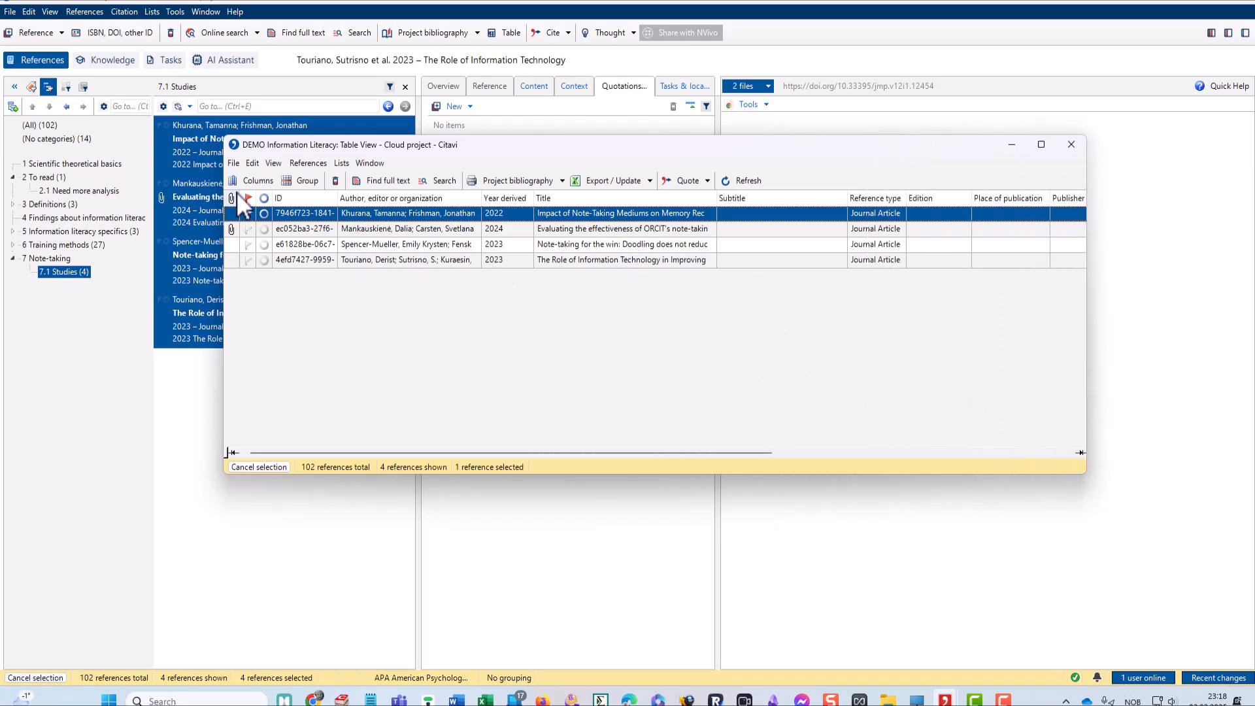
Review the fields available as Table View columns, and leave the column selection dialog without changes.
left_click(259, 180)
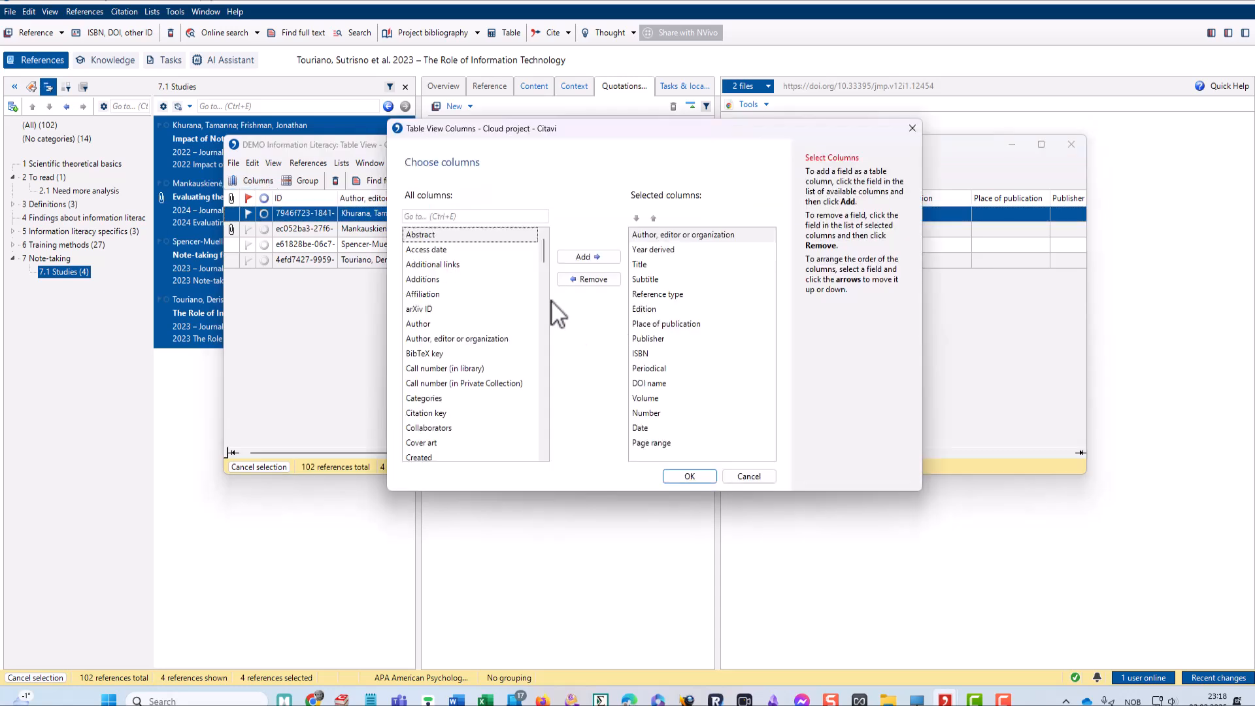
scroll(525, 363, "down", 3)
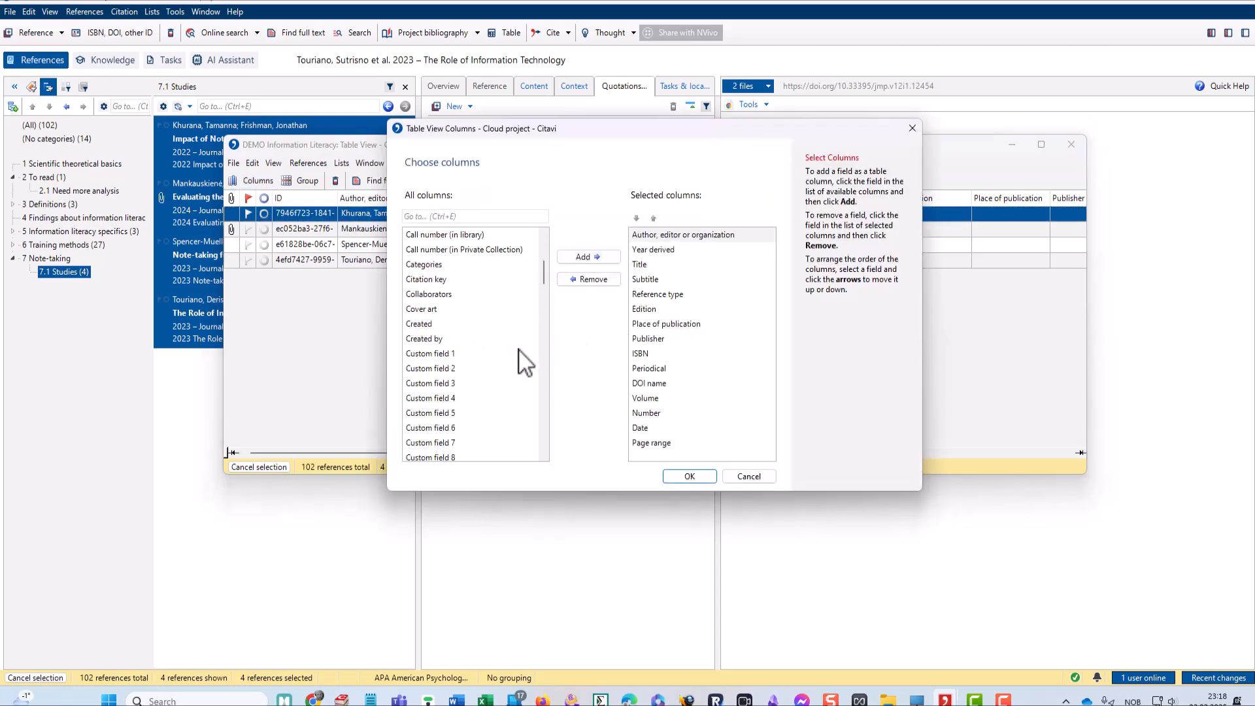
scroll(516, 366, "down", 15)
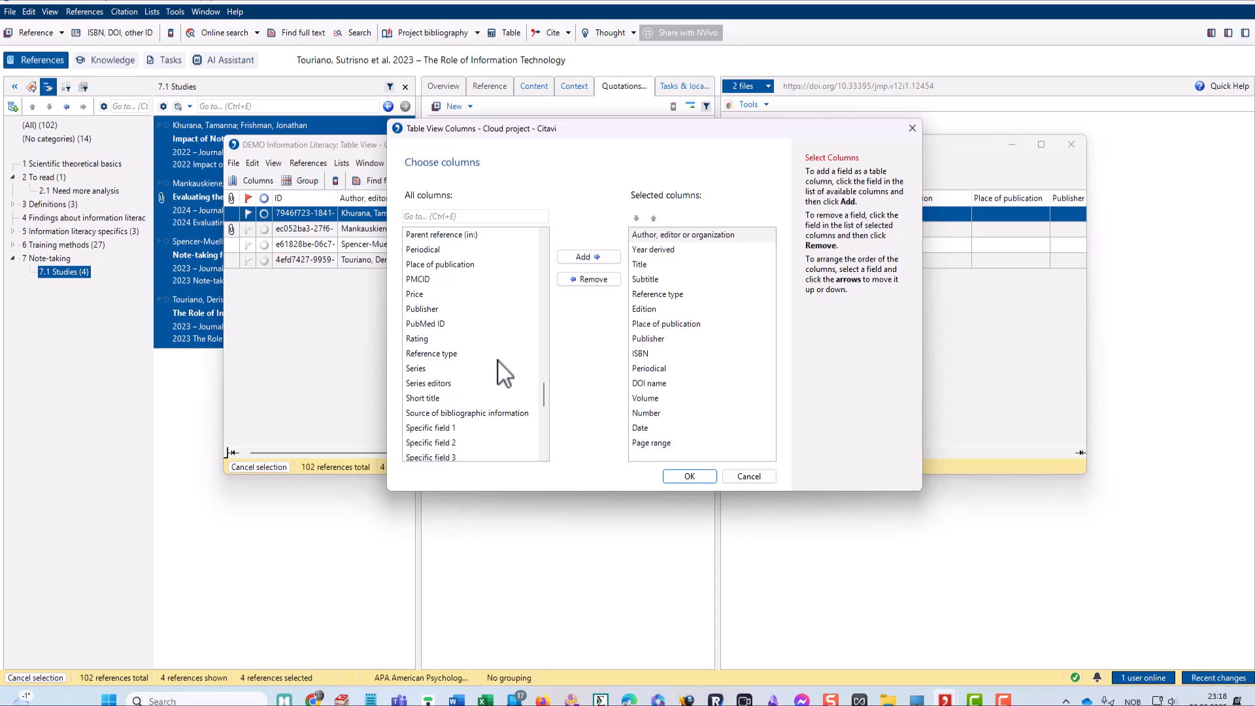
scroll(507, 378, "down", 7)
scroll(512, 437, "up", 11)
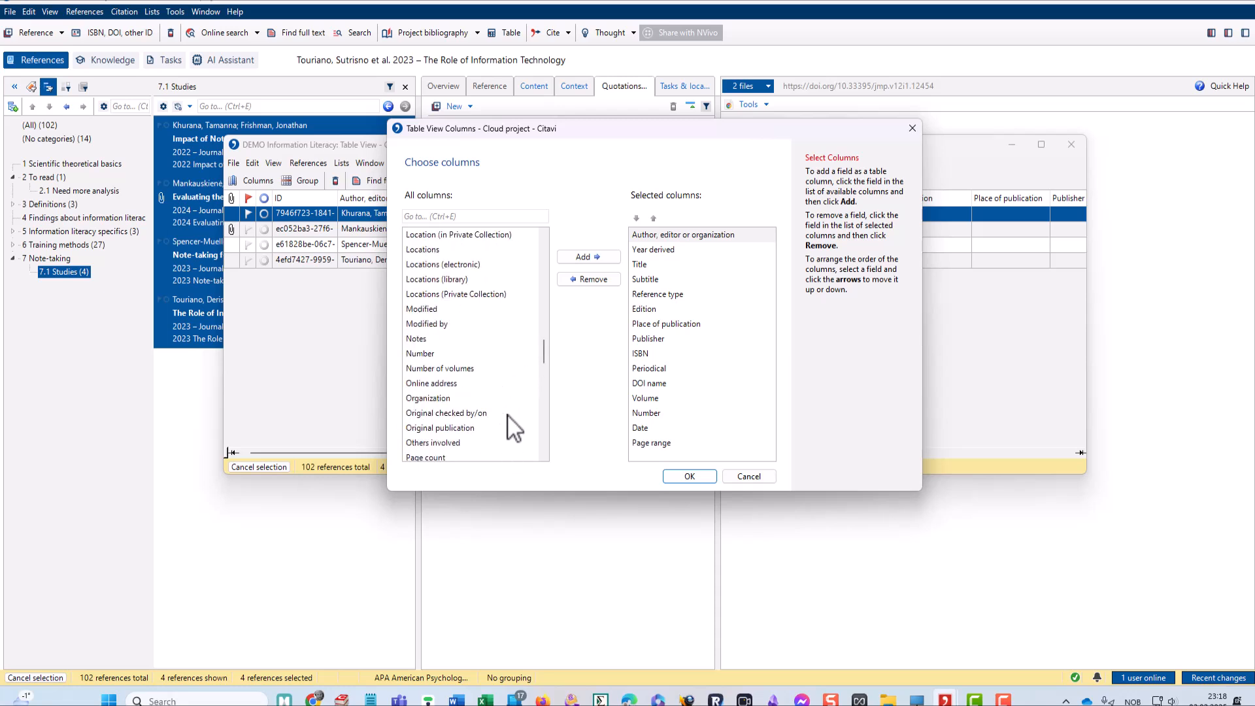
scroll(512, 422, "up", 13)
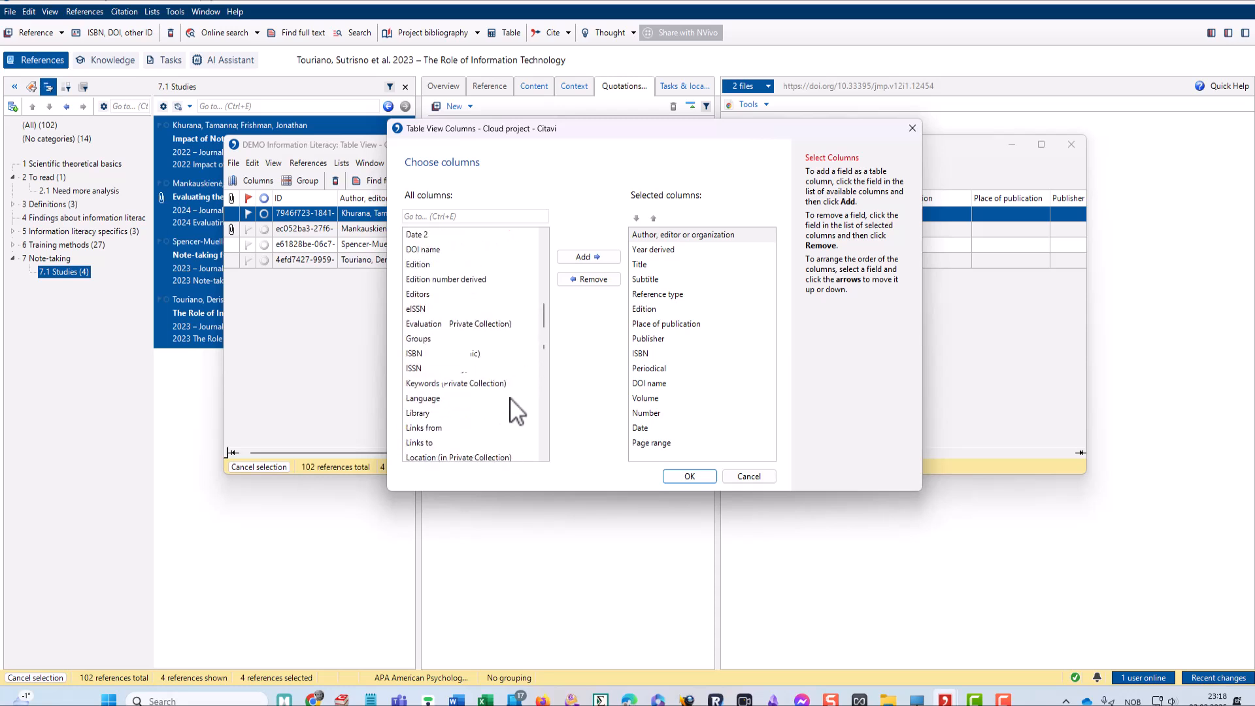
left_click(748, 477)
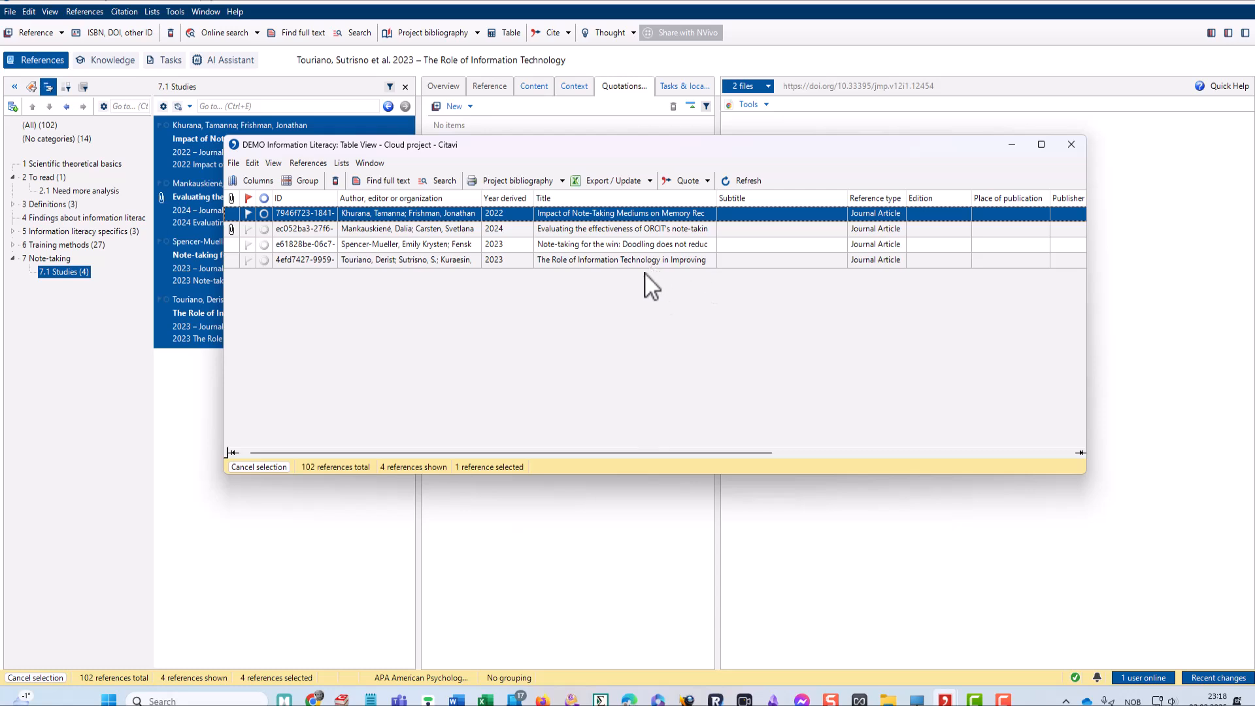
Export the Table View references to an Excel workbook named "excel test export" in the Downloads folder.
left_click(612, 181)
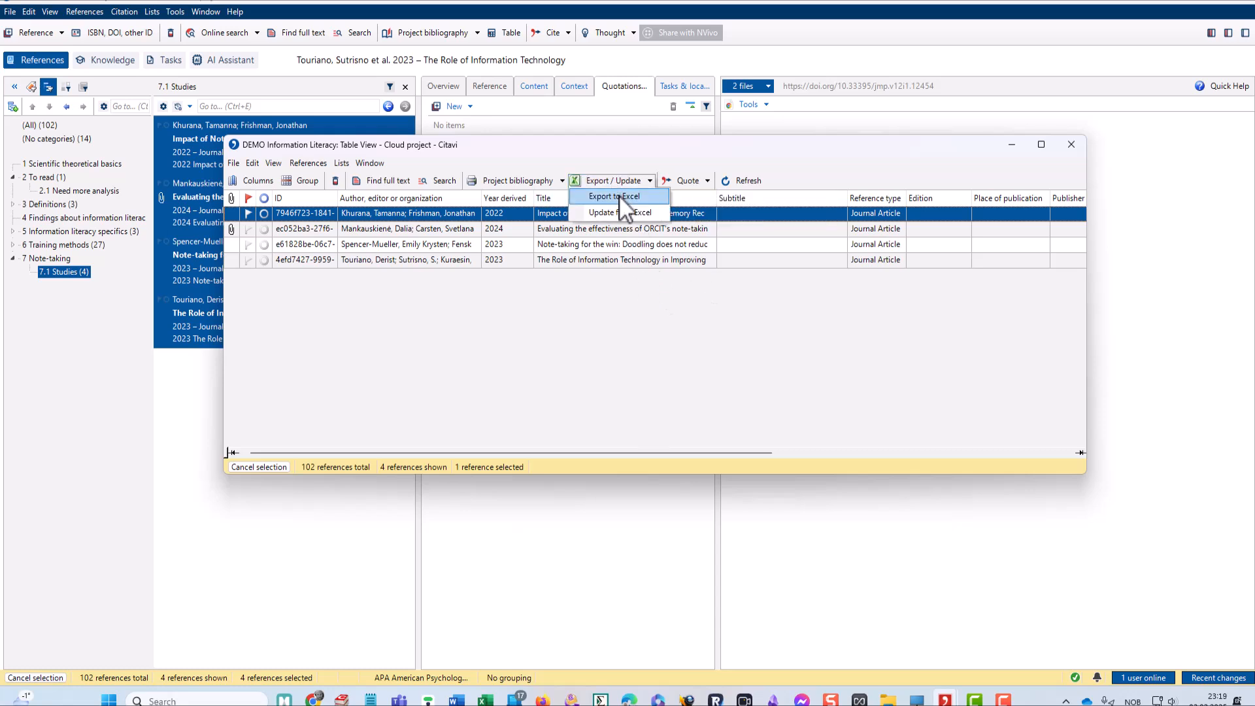
left_click(618, 195)
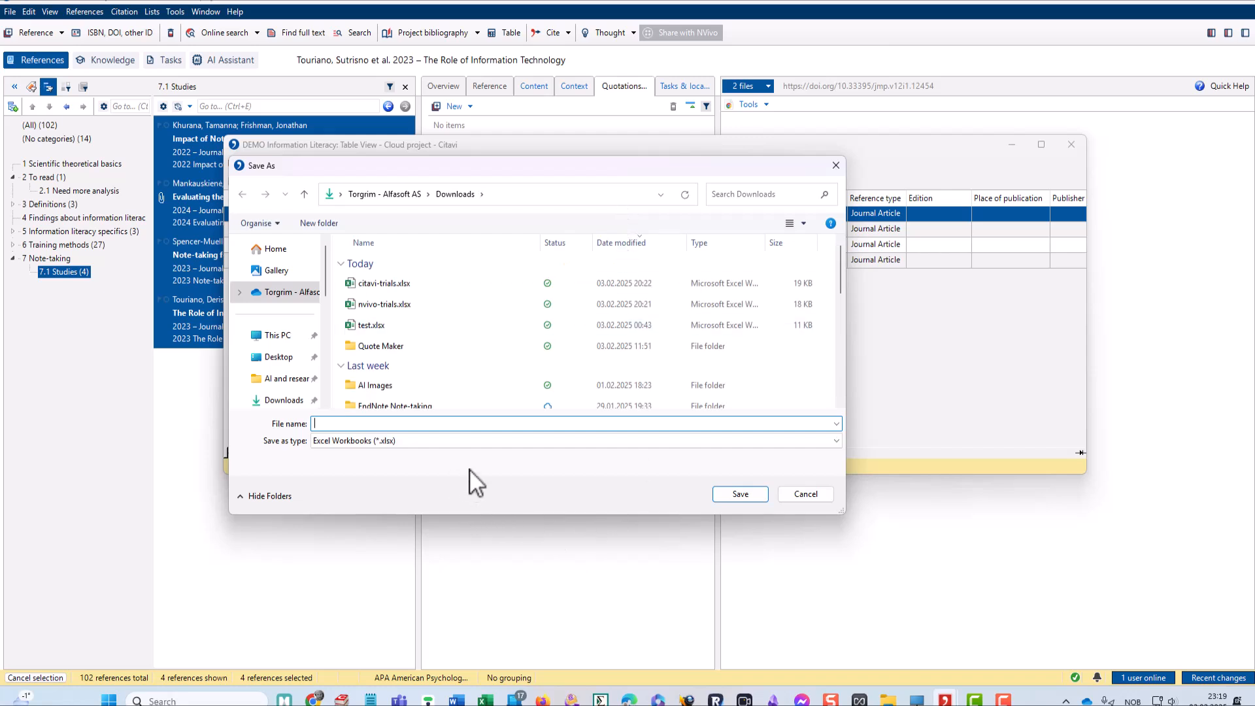
type("excel test export")
left_click(741, 494)
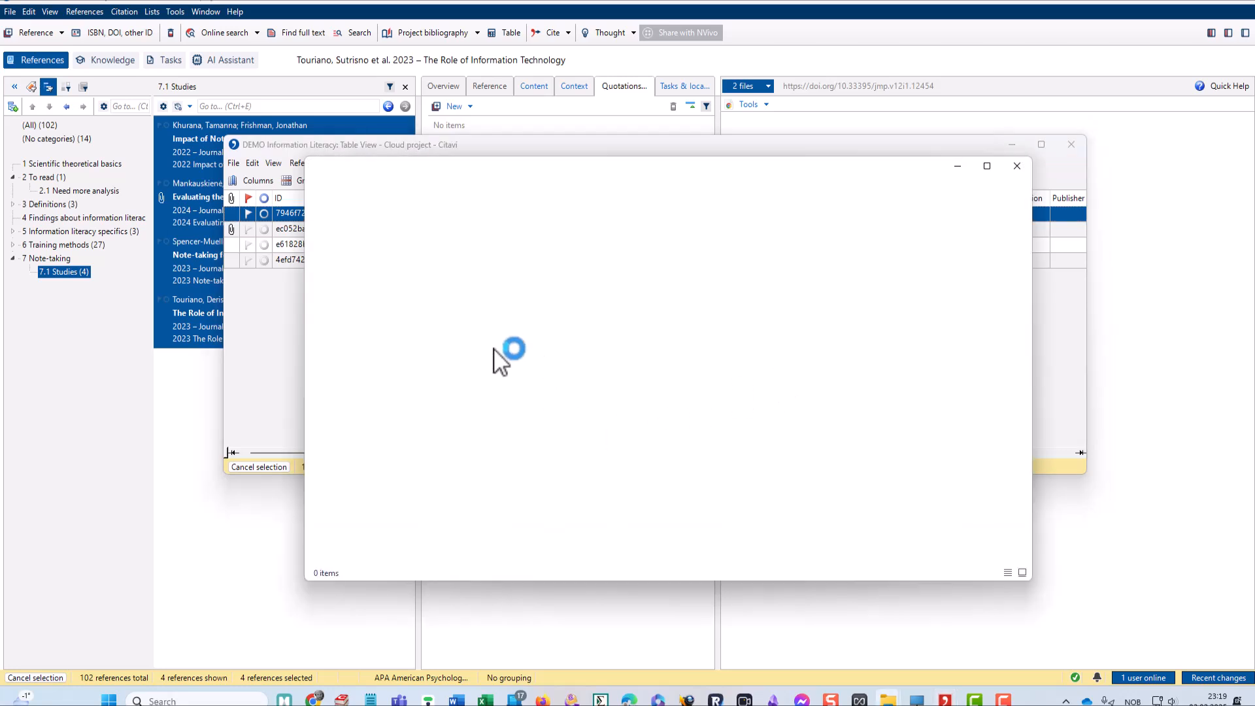
Switch to Windows Explorer and open excel test export.xlsx from the Downloads folder in Excel.
left_click(358, 415)
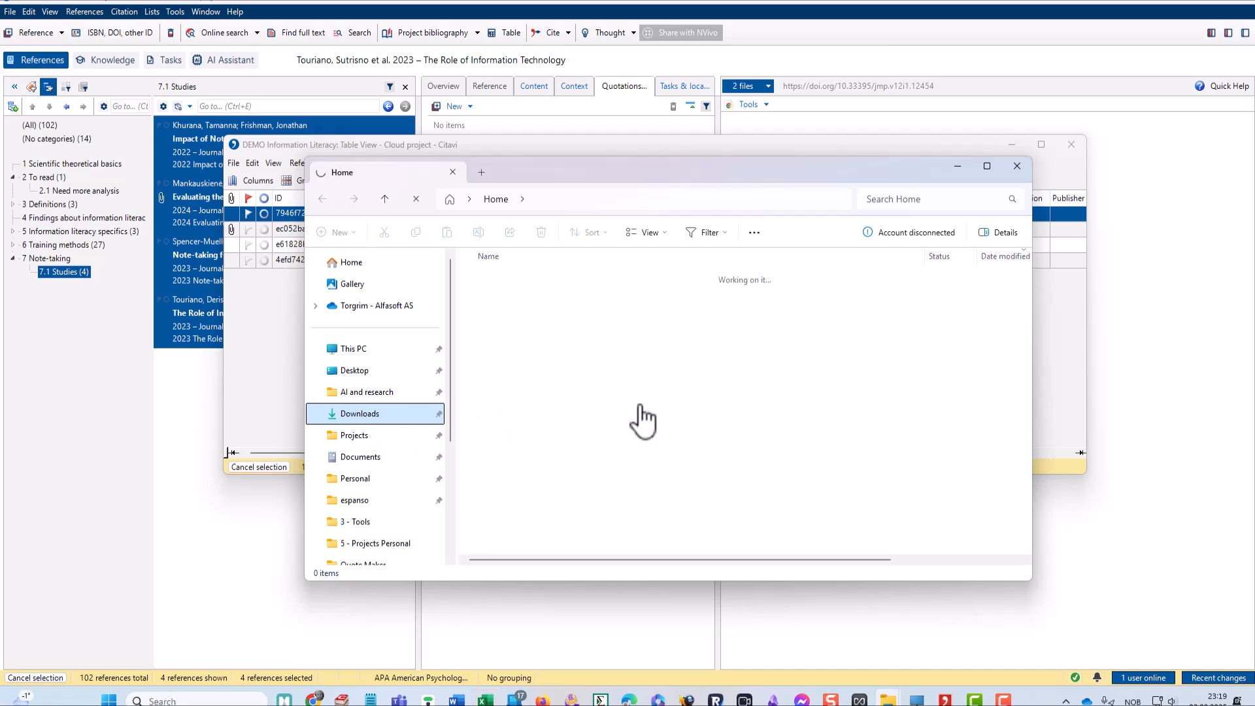
left_click(553, 297)
left_click(552, 297)
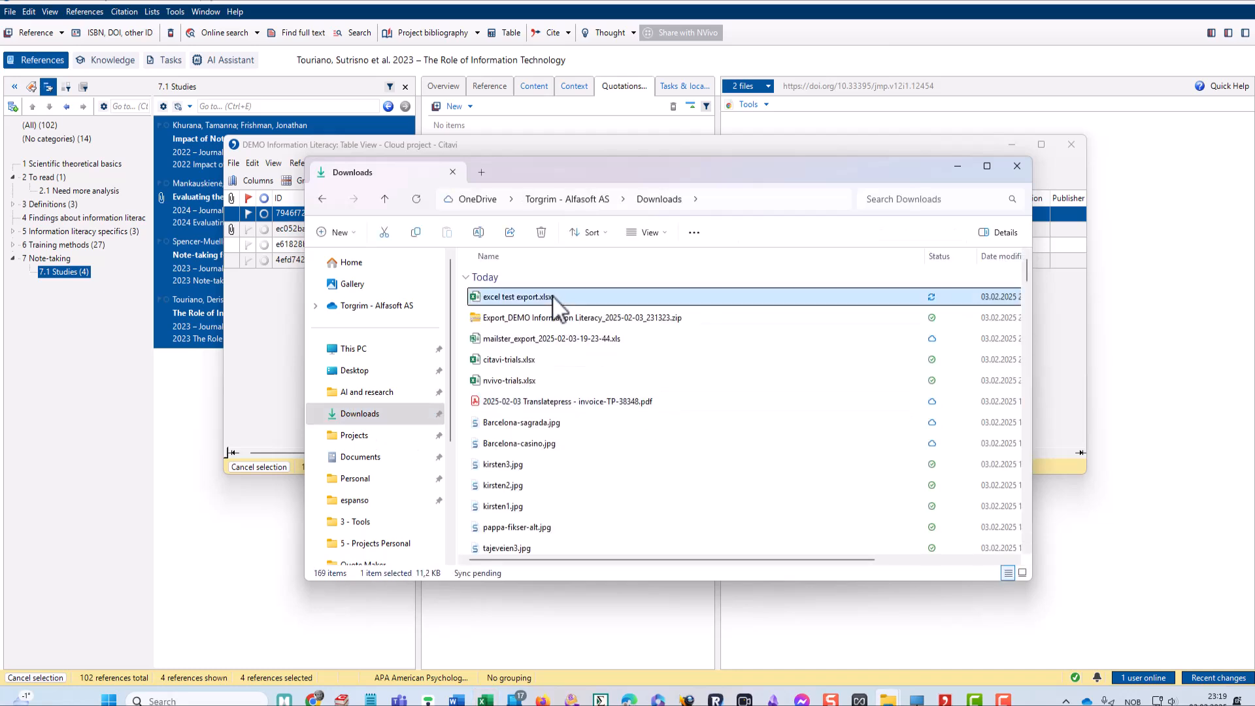
double_click(614, 301)
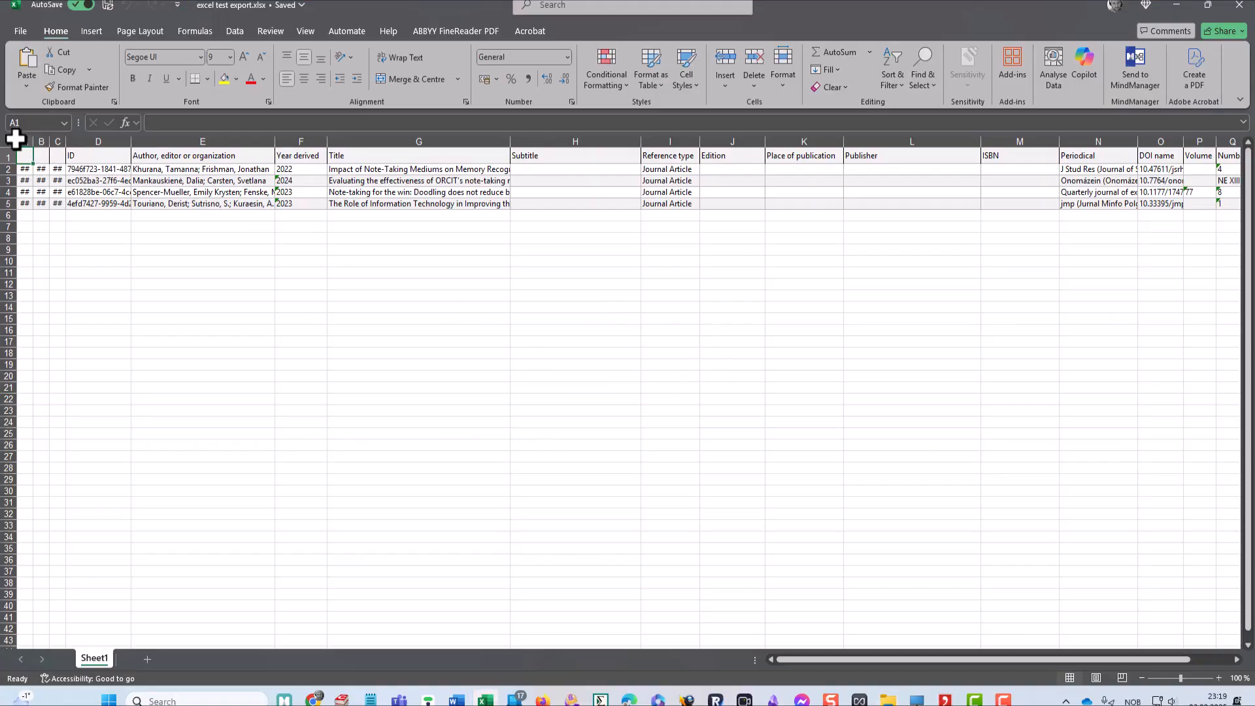
Auto-fit all columns of the sheet to their contents and review the exported reference fields through Page range.
left_click(12, 141)
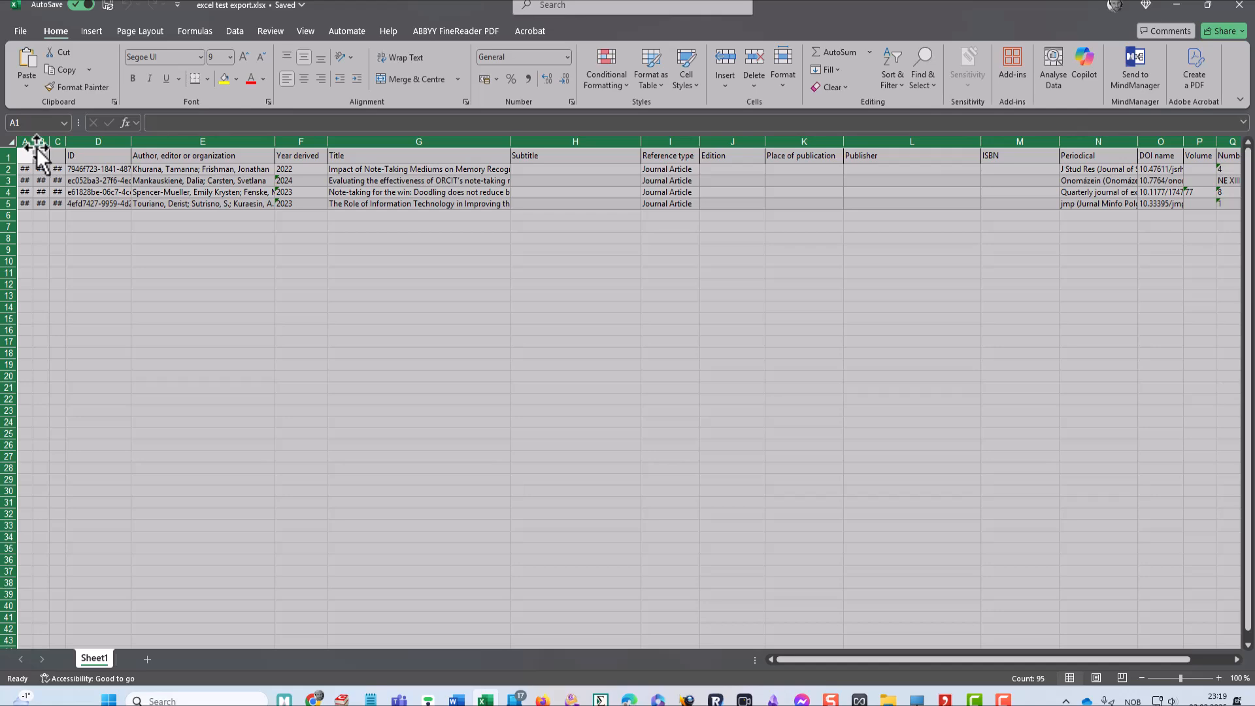
double_click(48, 142)
left_click(203, 243)
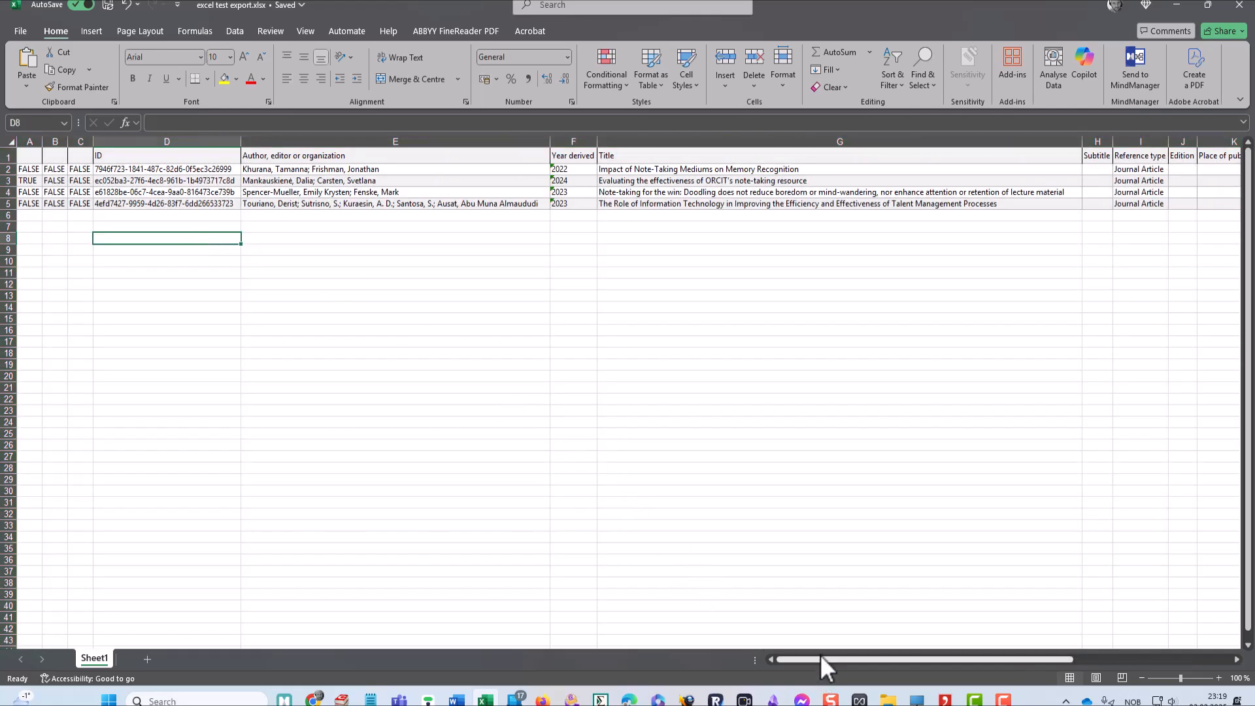
left_click_drag(825, 660, 1048, 664)
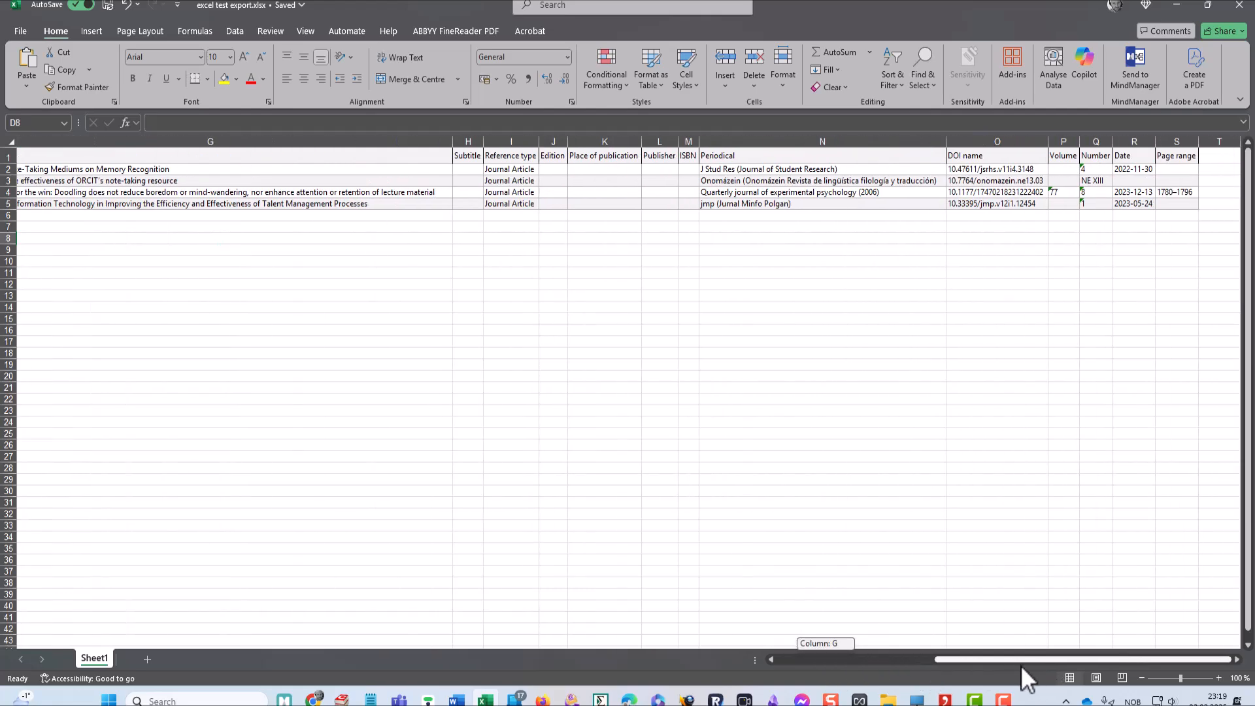
left_click_drag(986, 670, 866, 660)
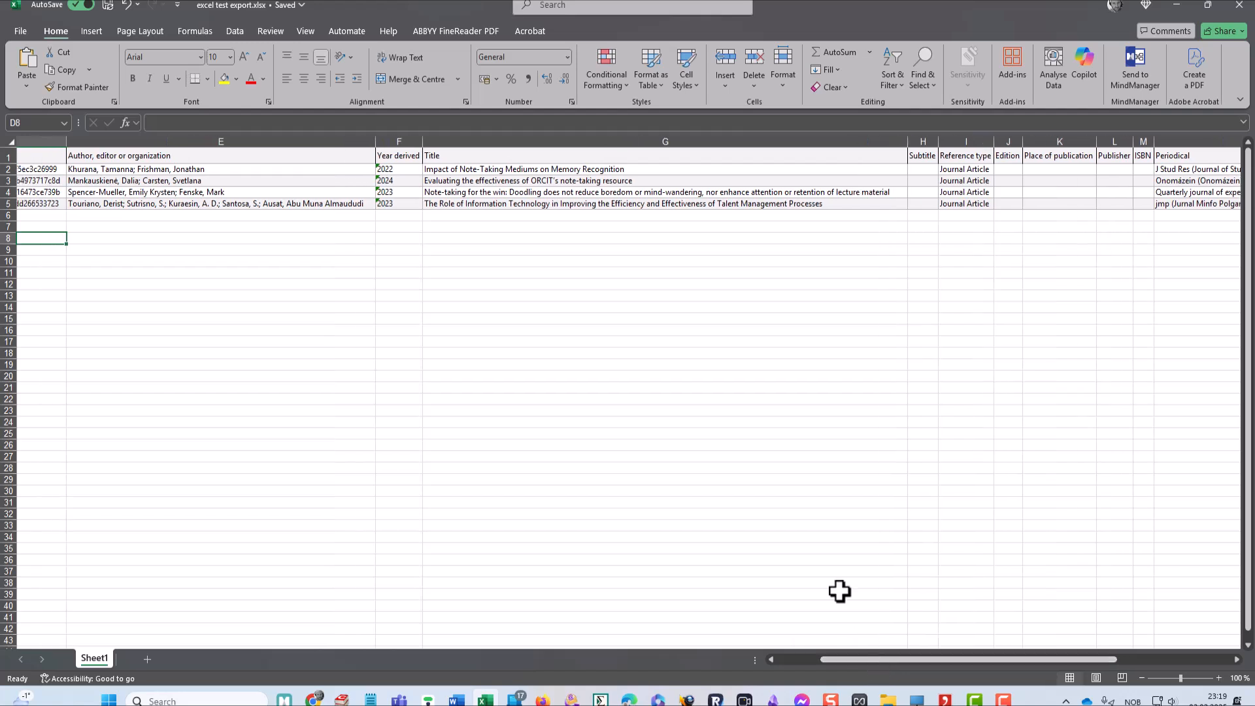
Remove "Impact of" from the title in cell G2, append a person's first name, and close the workbook.
left_click(457, 168)
double_click(457, 168)
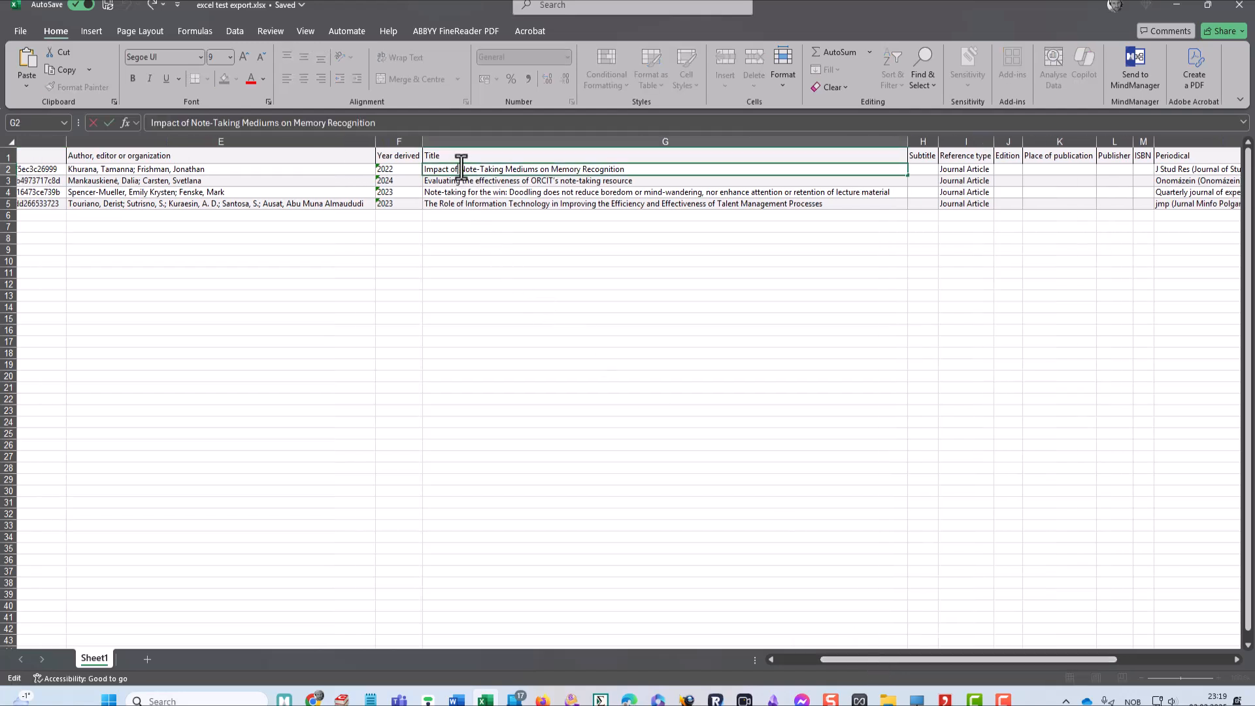
left_click_drag(445, 162, 425, 168)
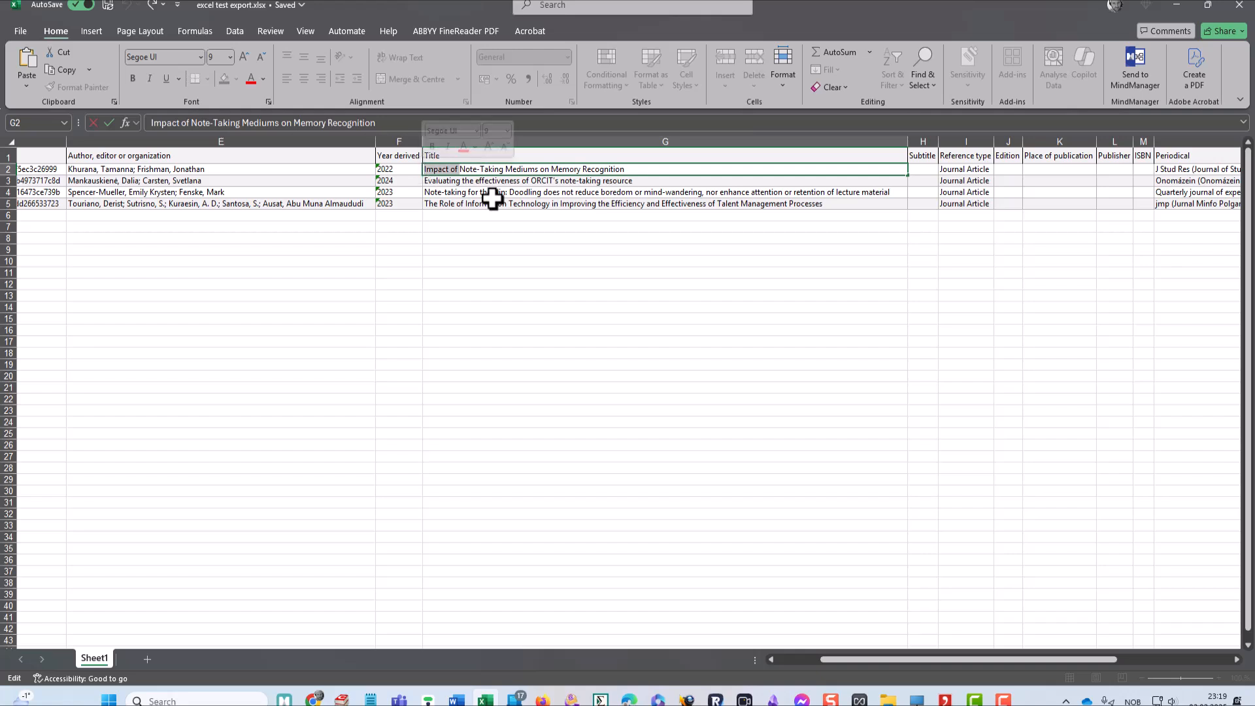
key("Delete")
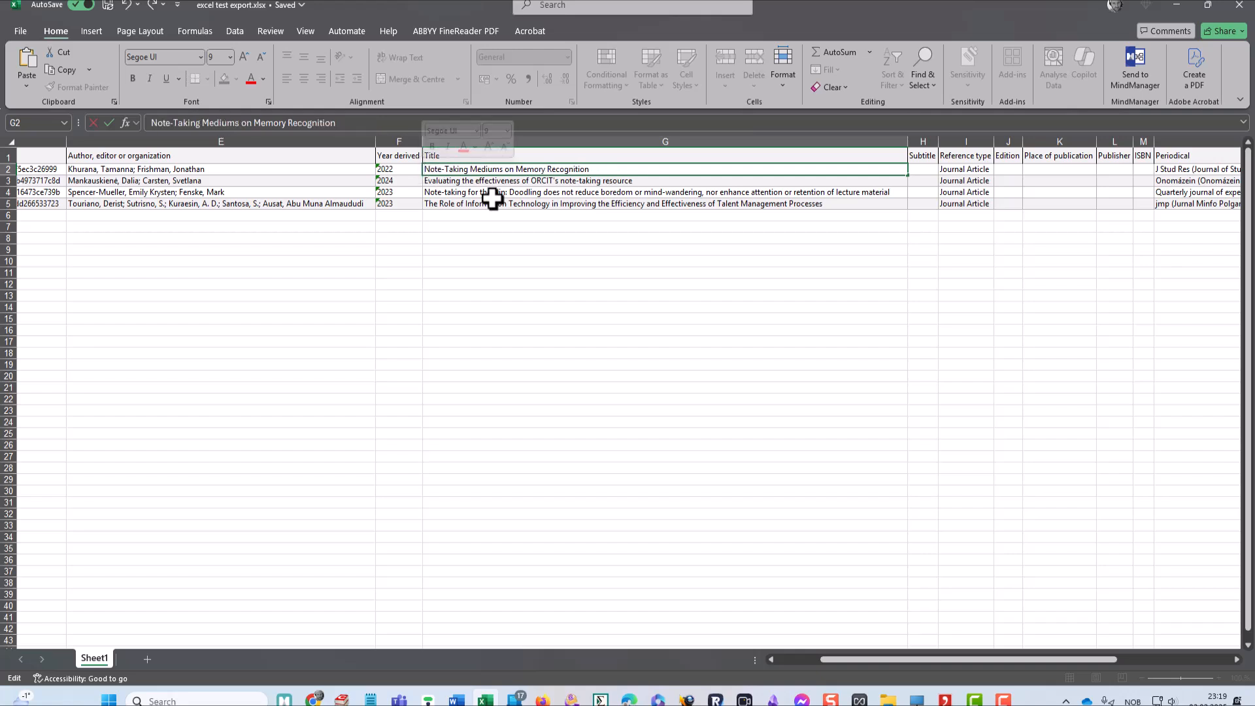
left_click(644, 168)
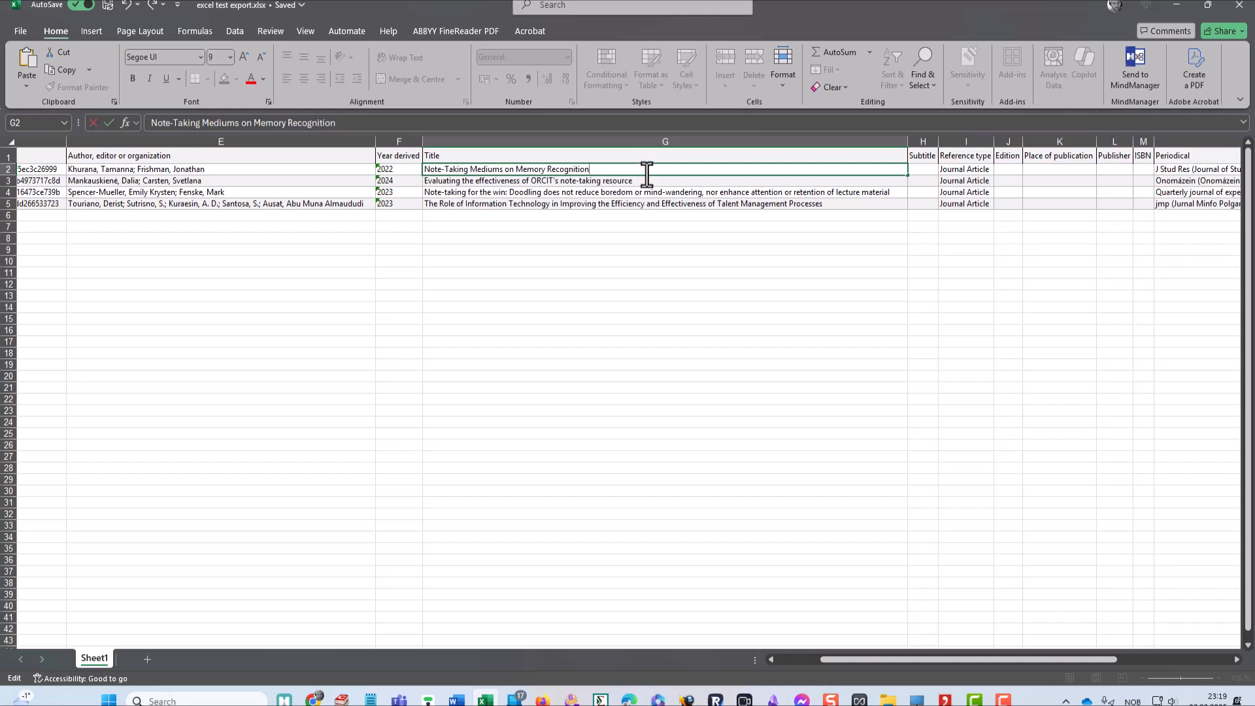
type("Torgrim")
key("Tab")
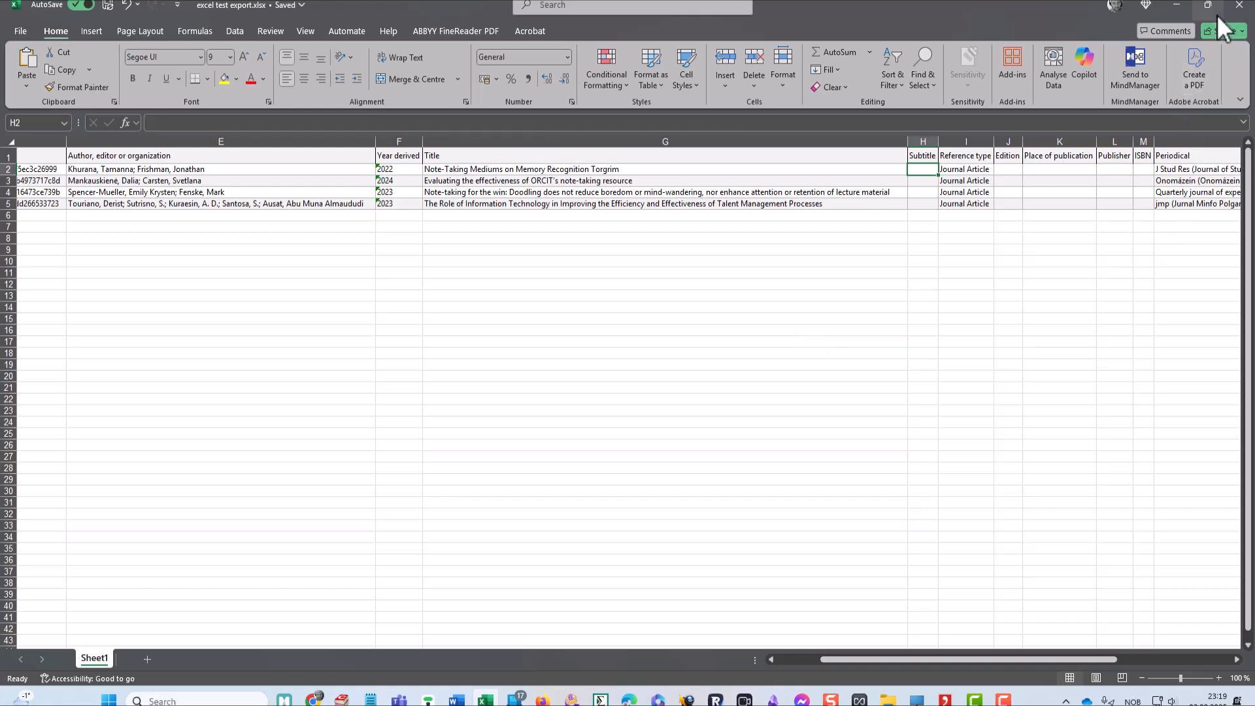
left_click(1239, 5)
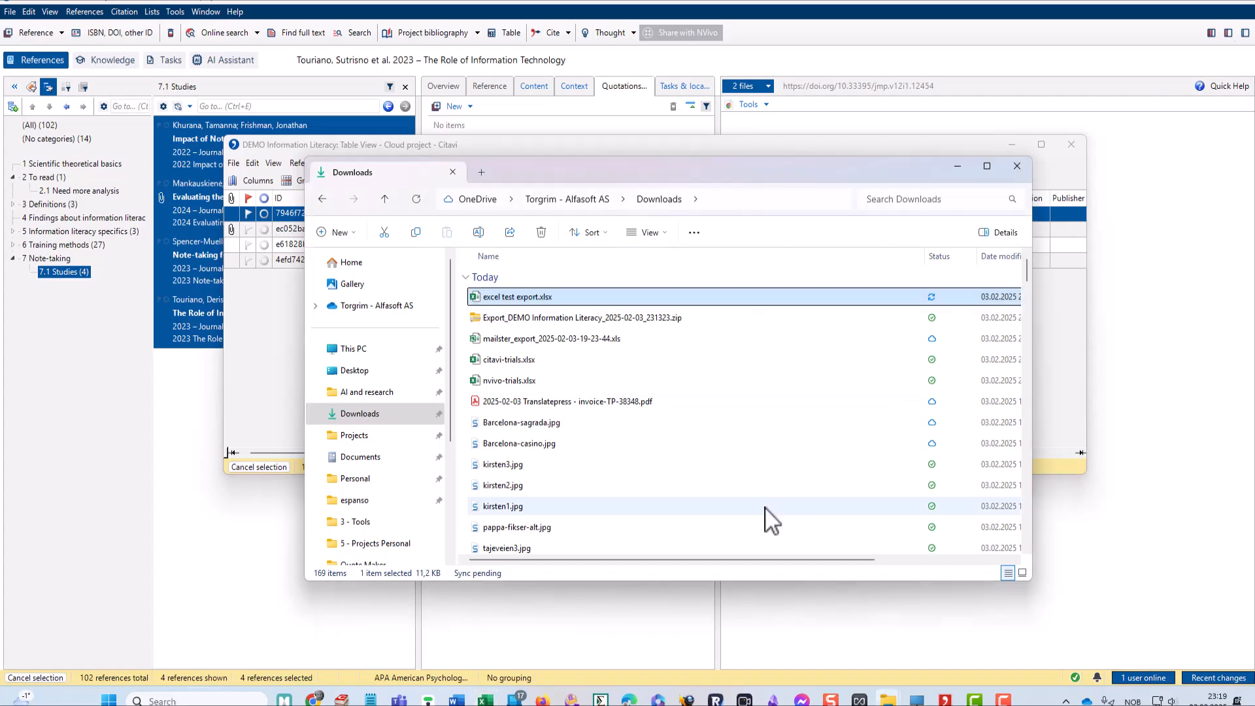
Return to Citavi, close the Table View and the Downloads window, and reopen the selected references in Table View.
left_click(1072, 303)
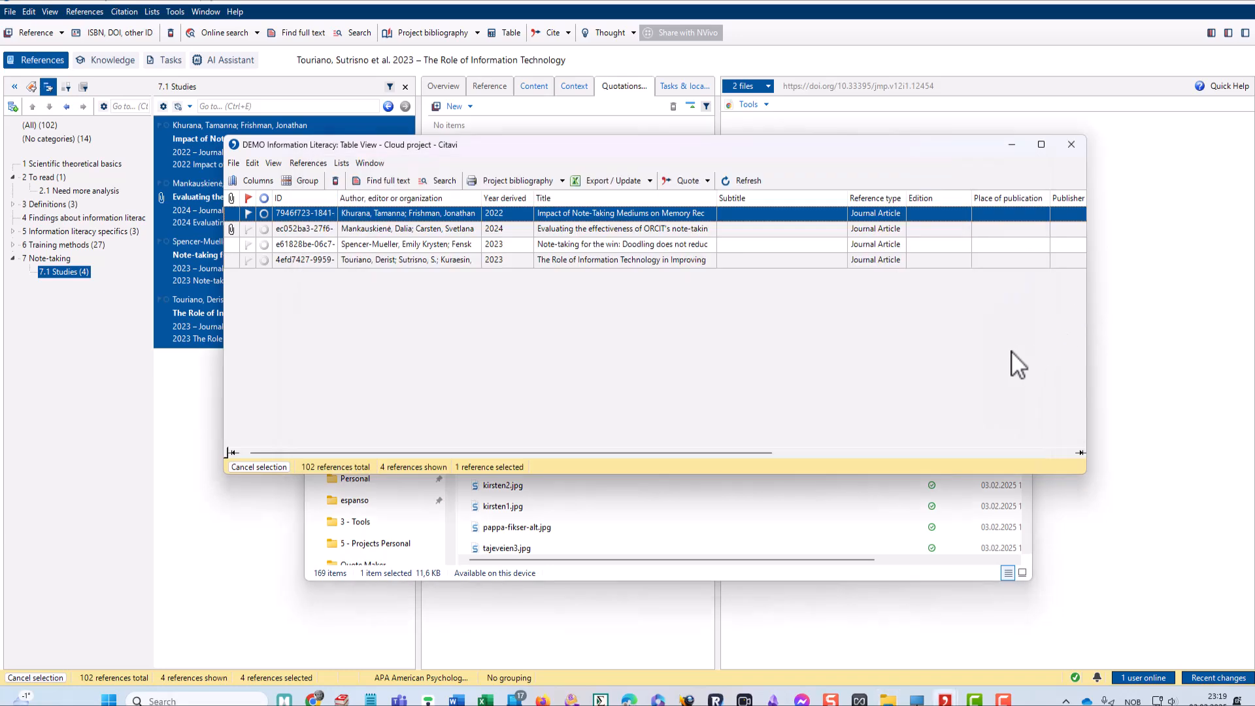
left_click(1072, 145)
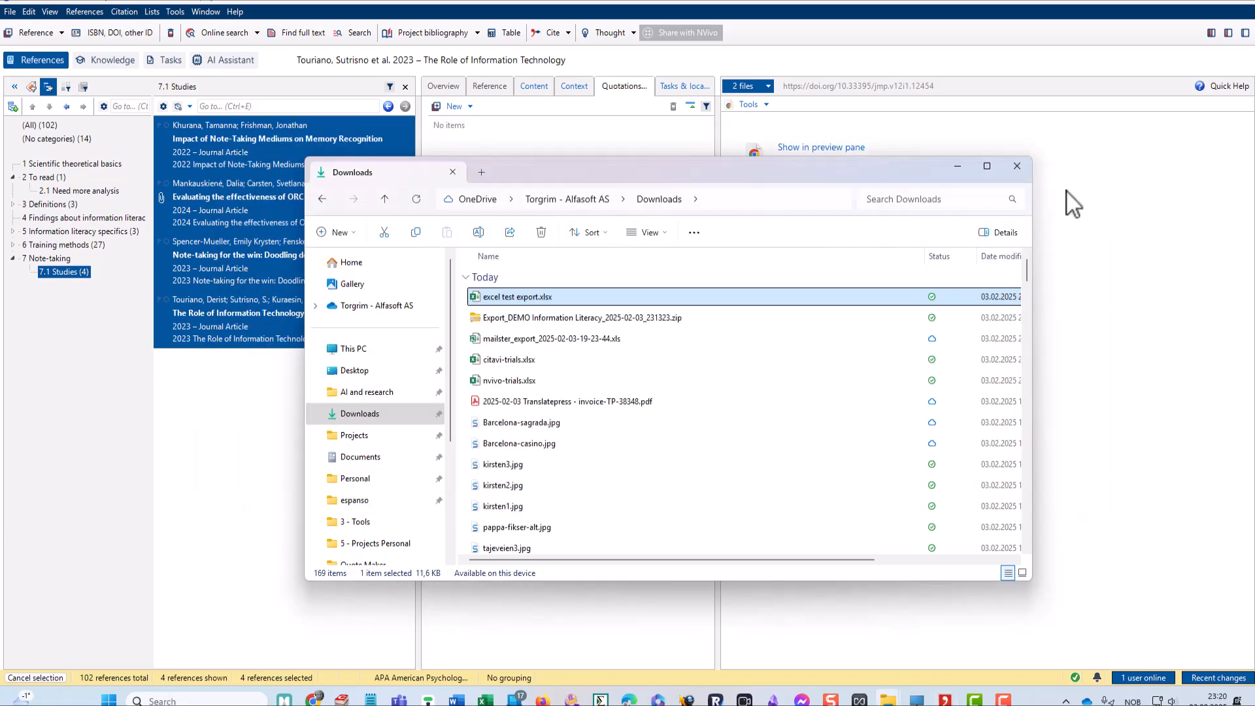
left_click(1016, 166)
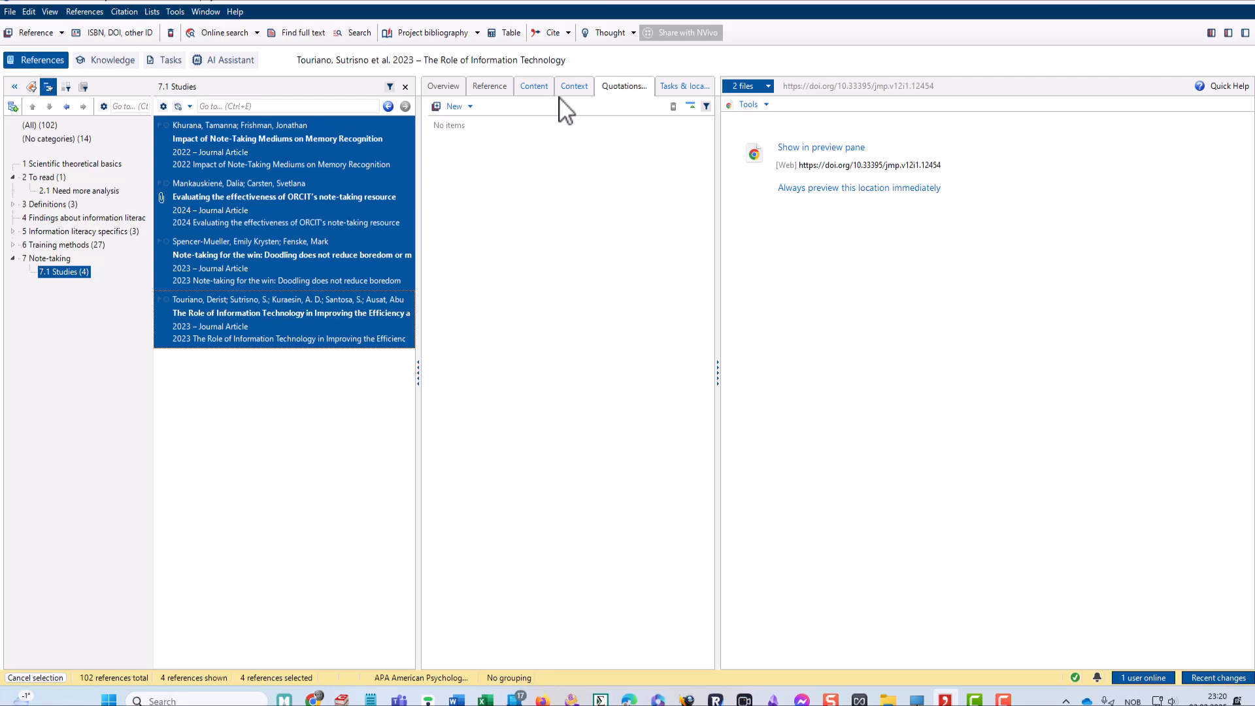
left_click(507, 36)
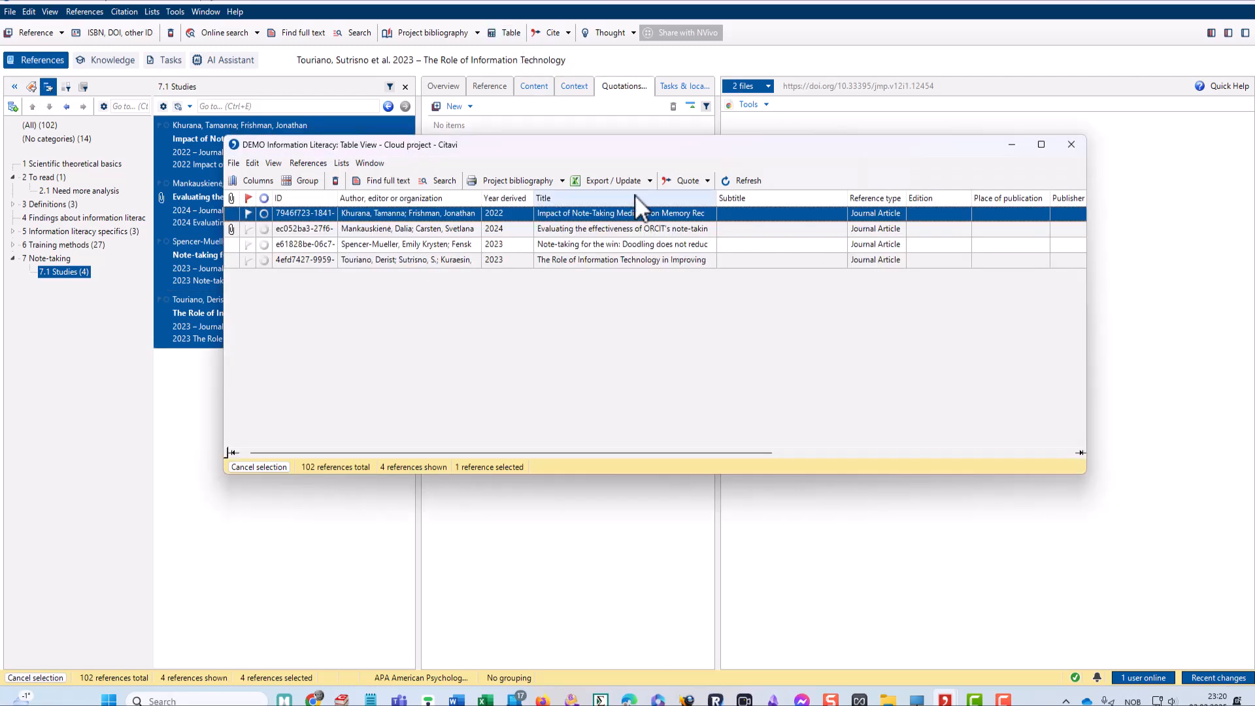
Update the project's references from excel test export.xlsx in the Downloads folder using Update from Excel.
left_click(625, 180)
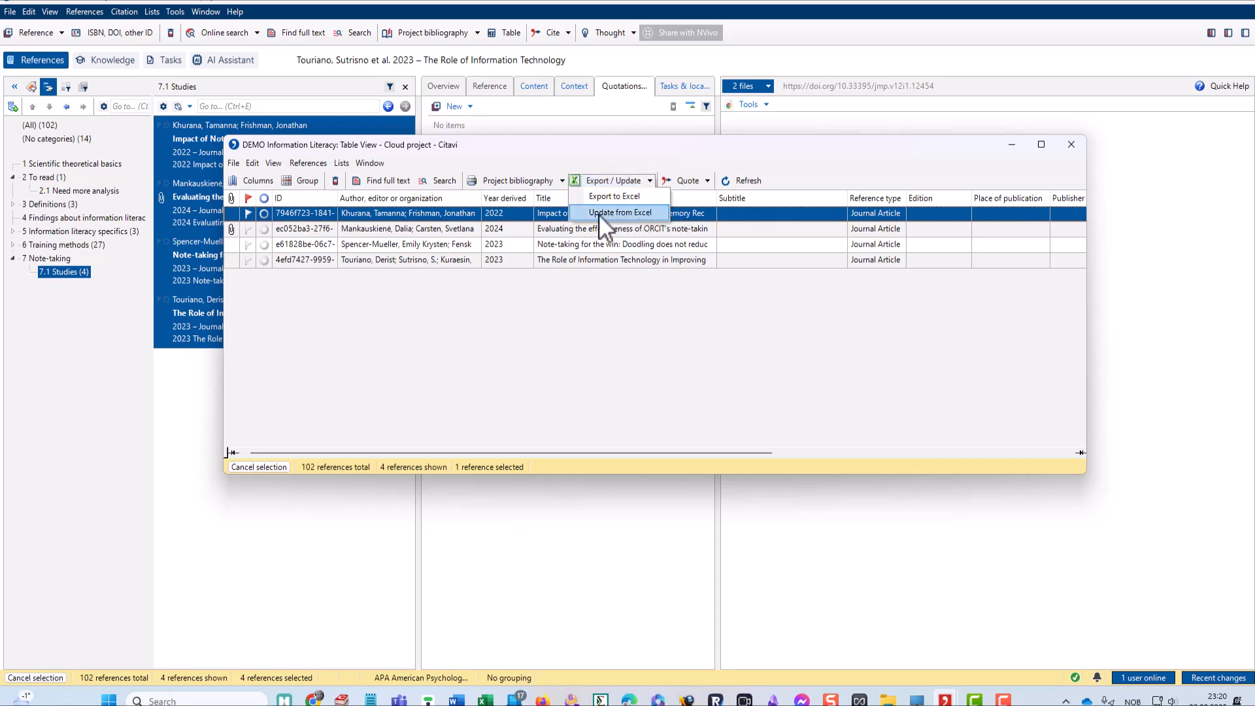
left_click(604, 144)
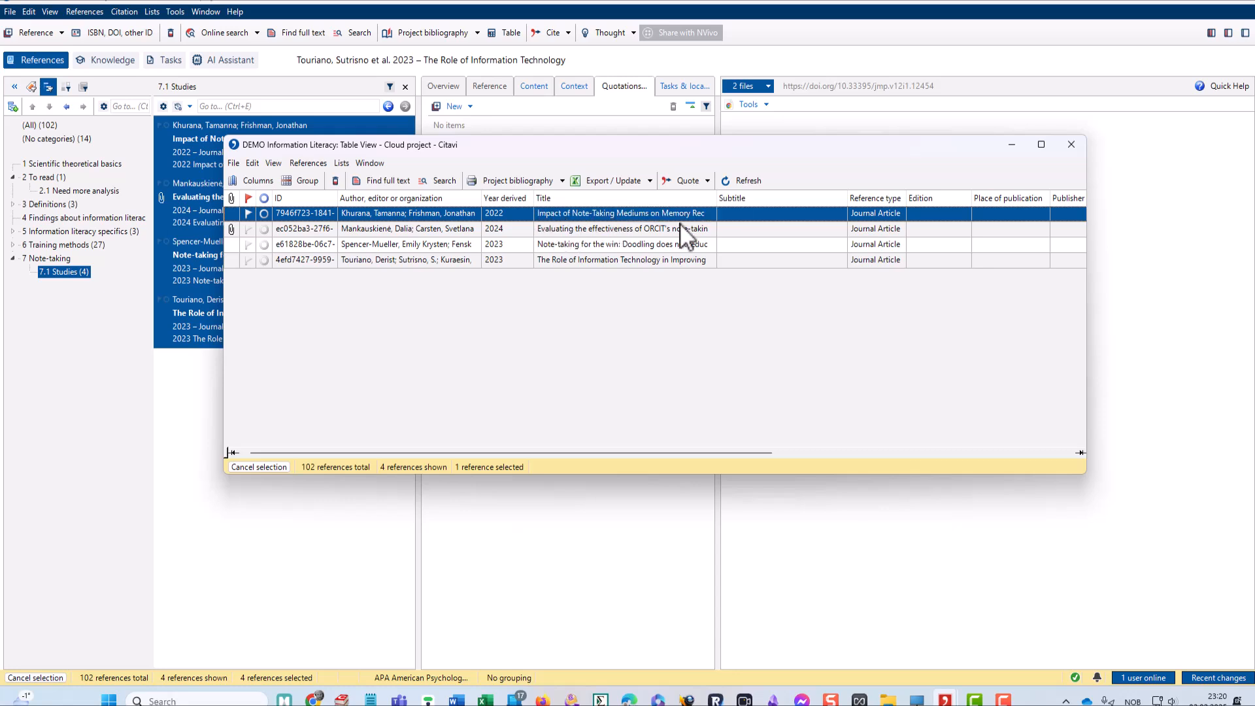
left_click(622, 181)
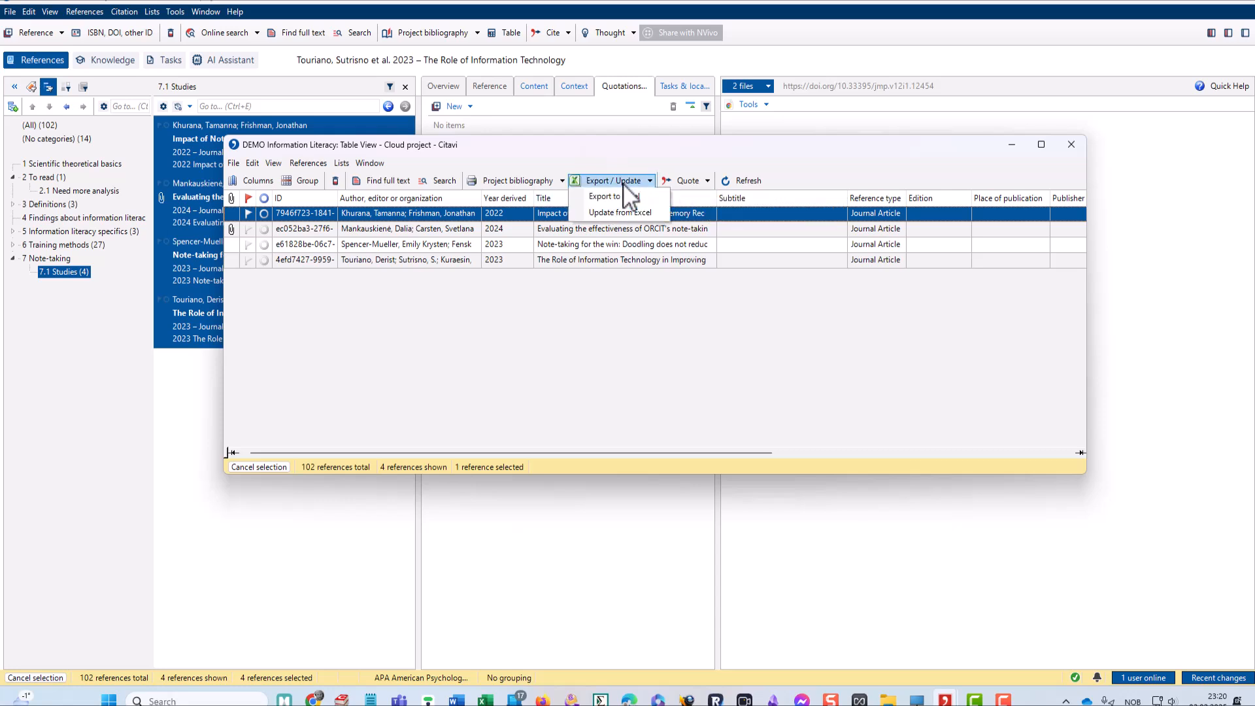
left_click(626, 211)
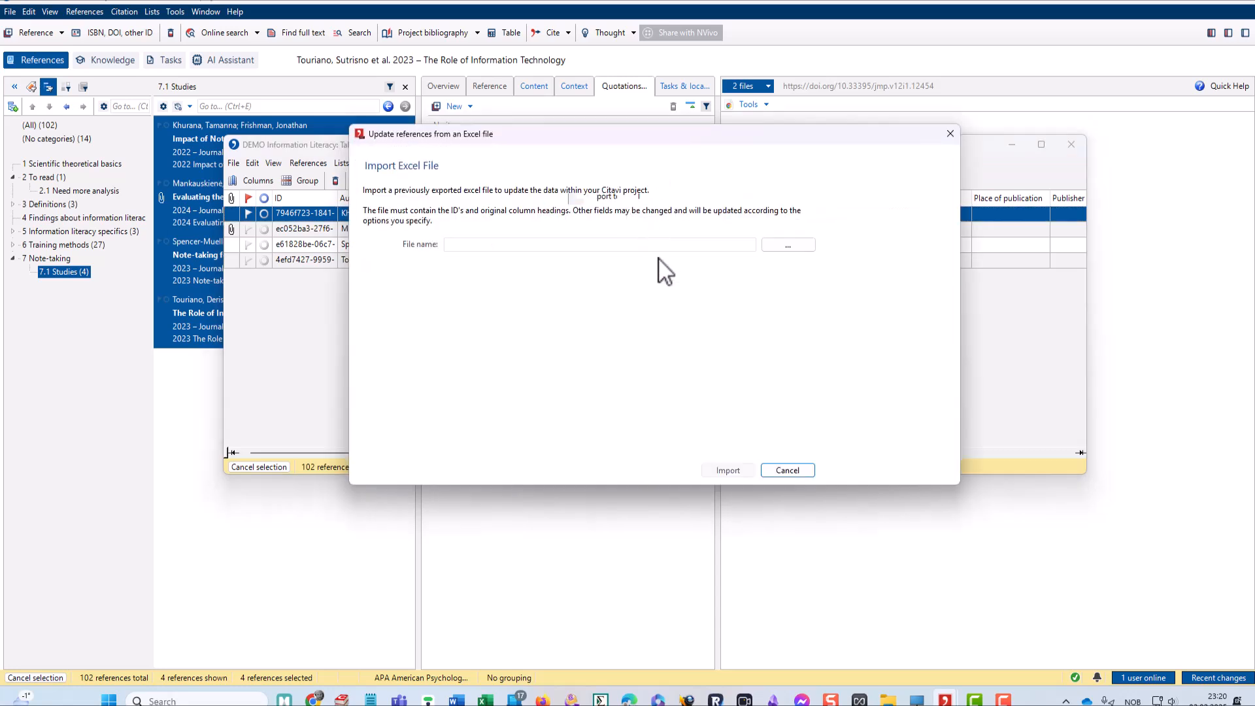
left_click(788, 247)
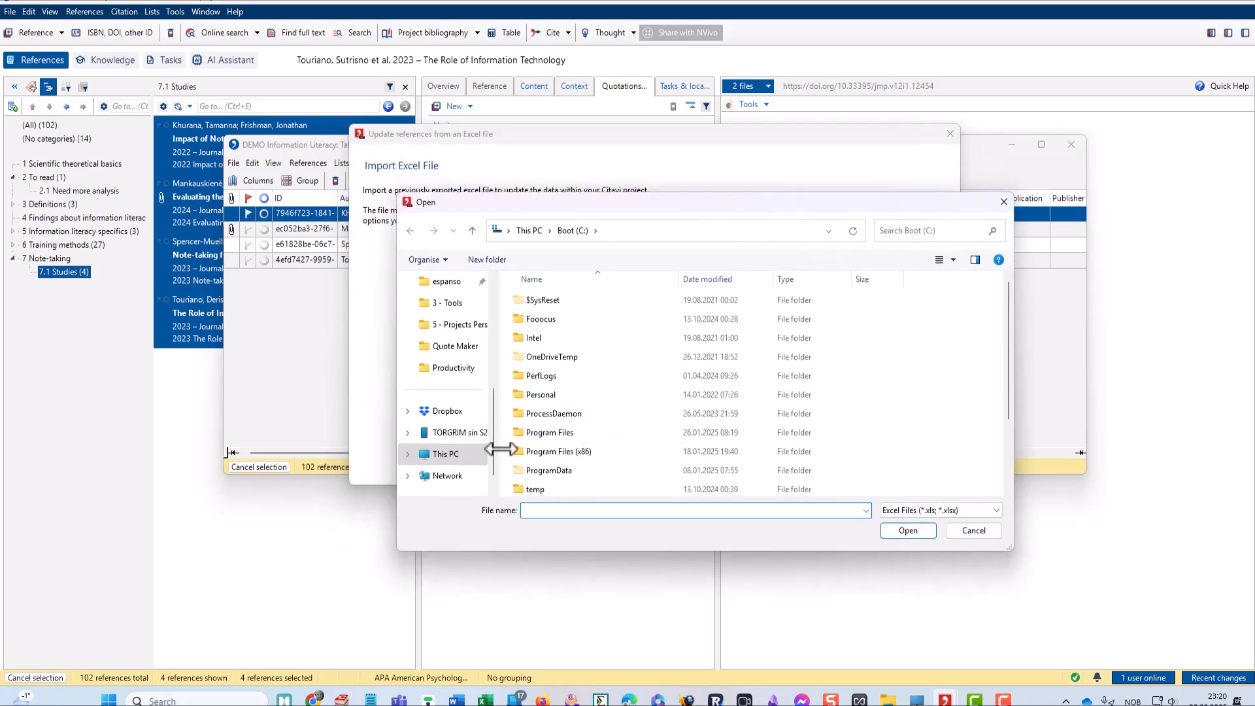
left_click_drag(496, 451, 502, 303)
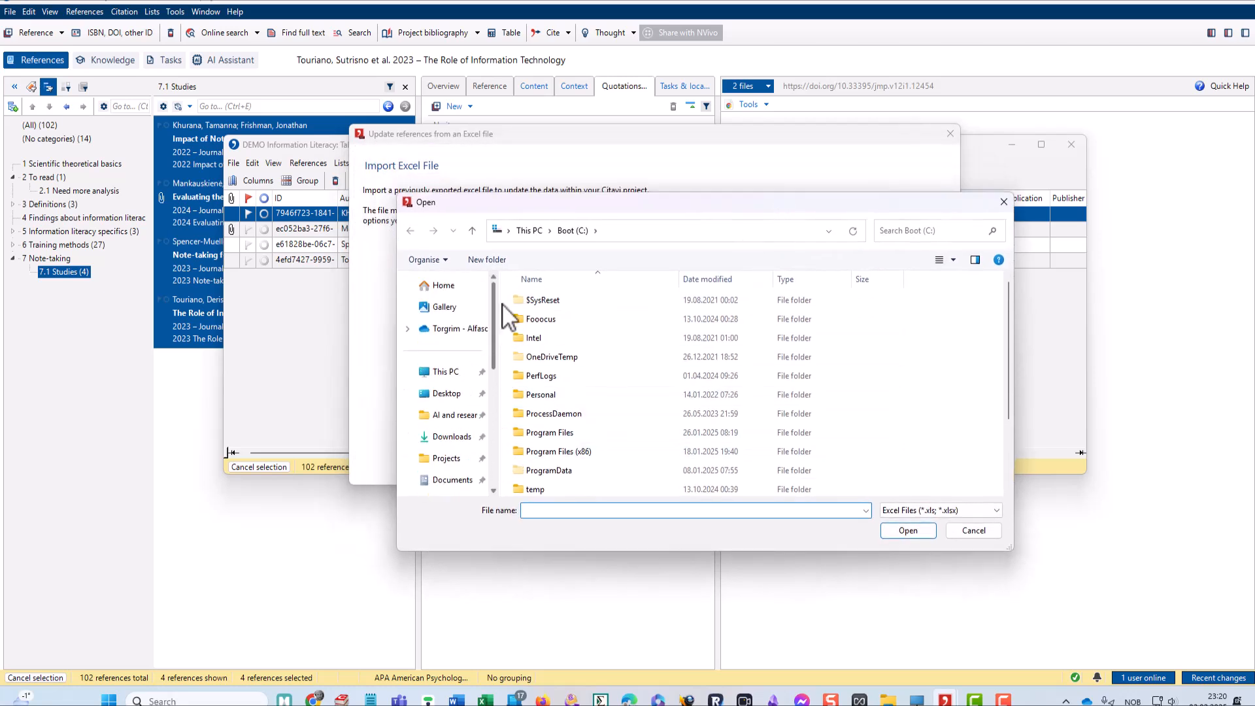
left_click(464, 437)
left_click(568, 320)
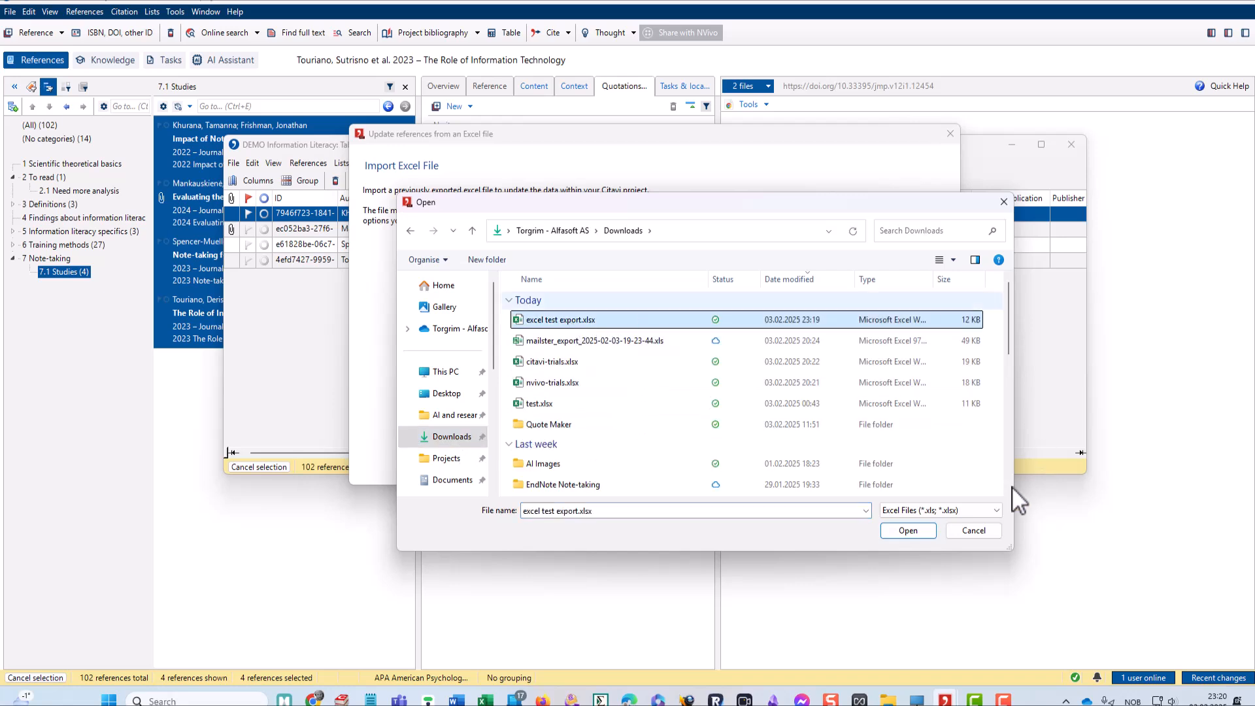
left_click(907, 530)
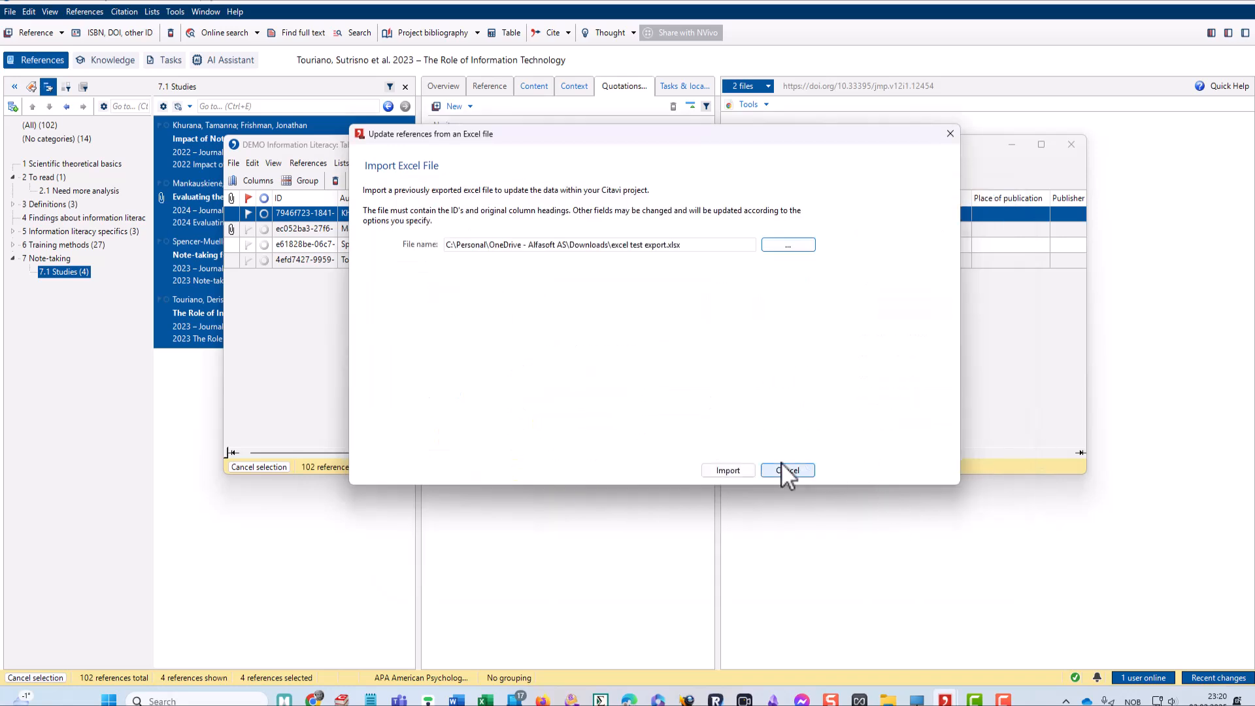
left_click(734, 470)
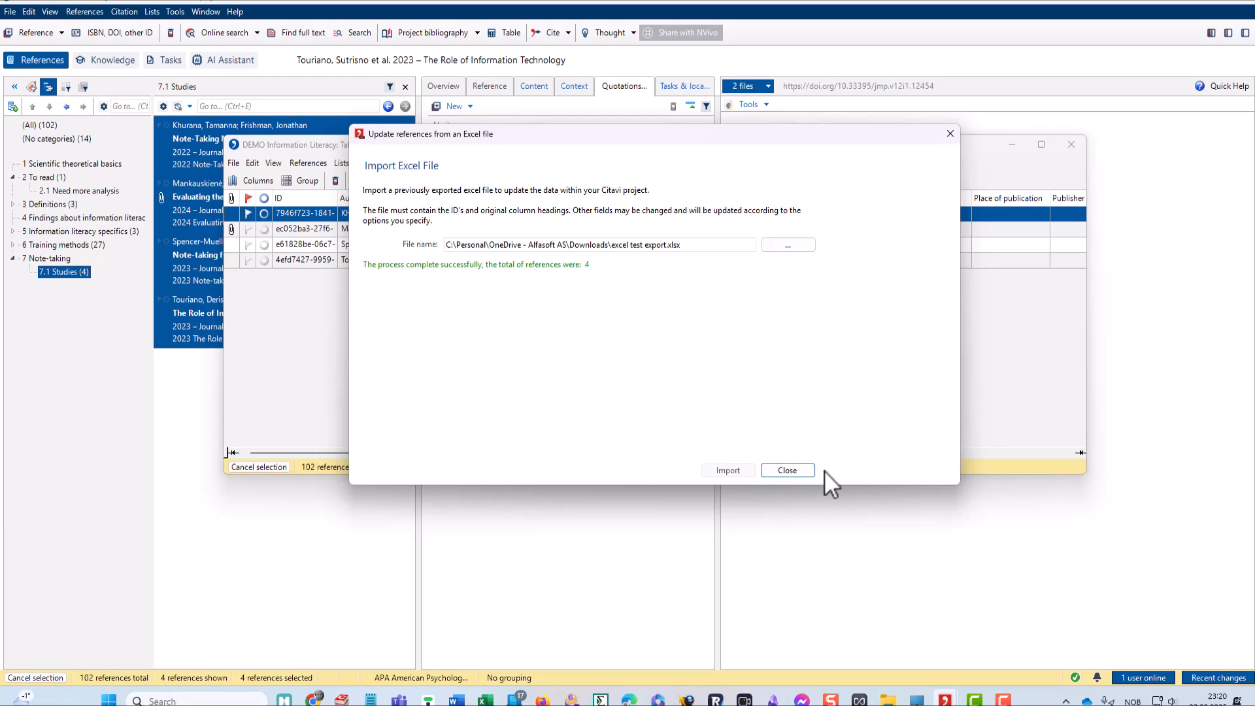
Close the Excel update dialog and widen the Title column in Table View to show the full reference titles.
left_click(788, 470)
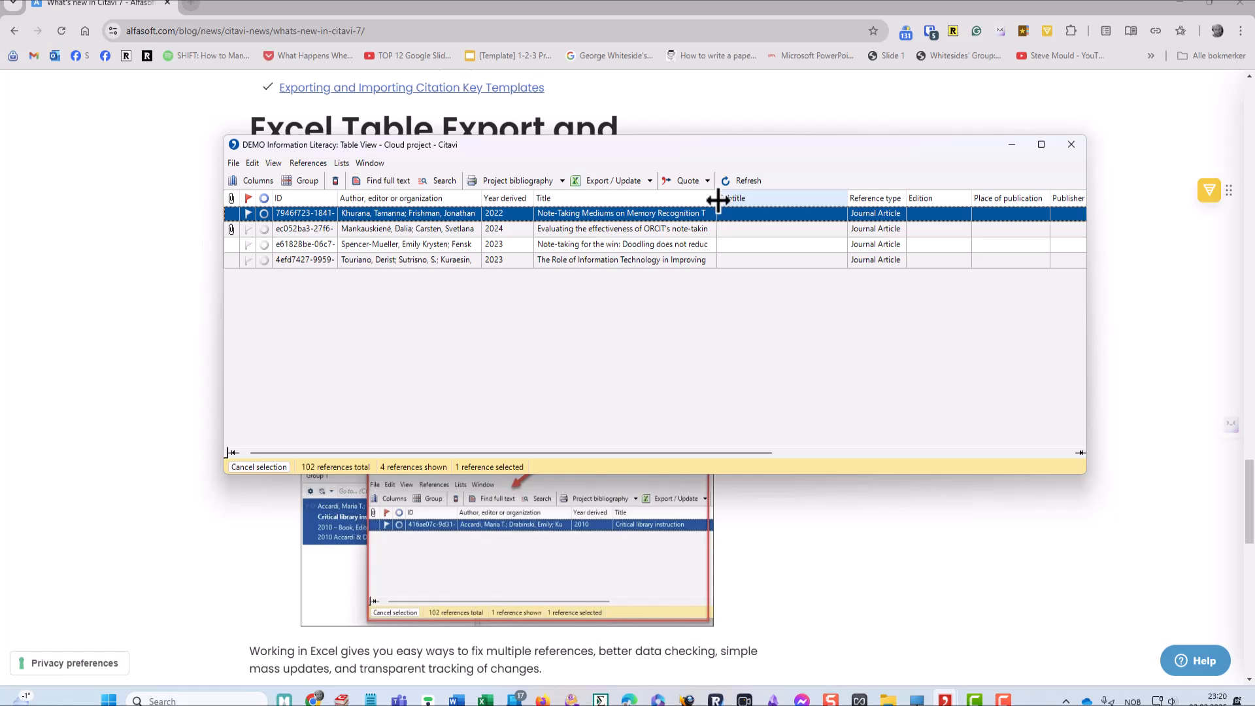
left_click_drag(716, 199, 792, 205)
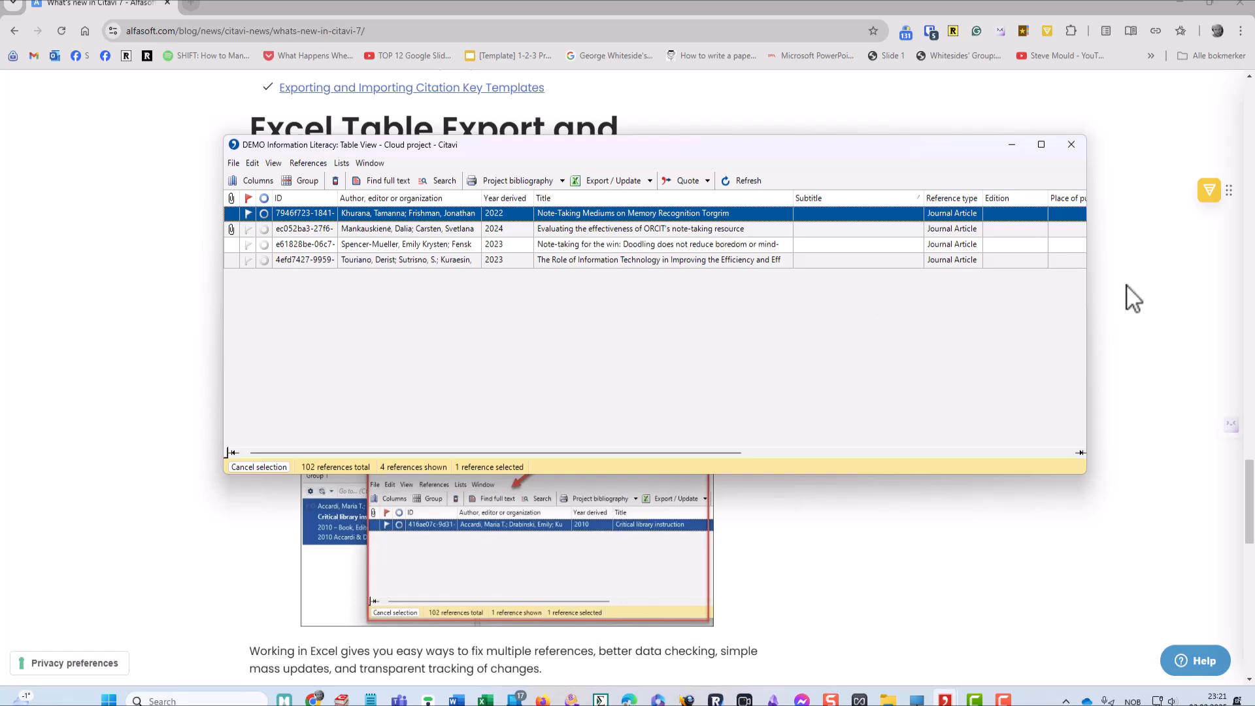
Close Table View, return to the Citavi project window, and show the Overview of the 2022 Note-Taking Mediums on Memory Recognition reference.
left_click(1077, 152)
key("alt+Tab")
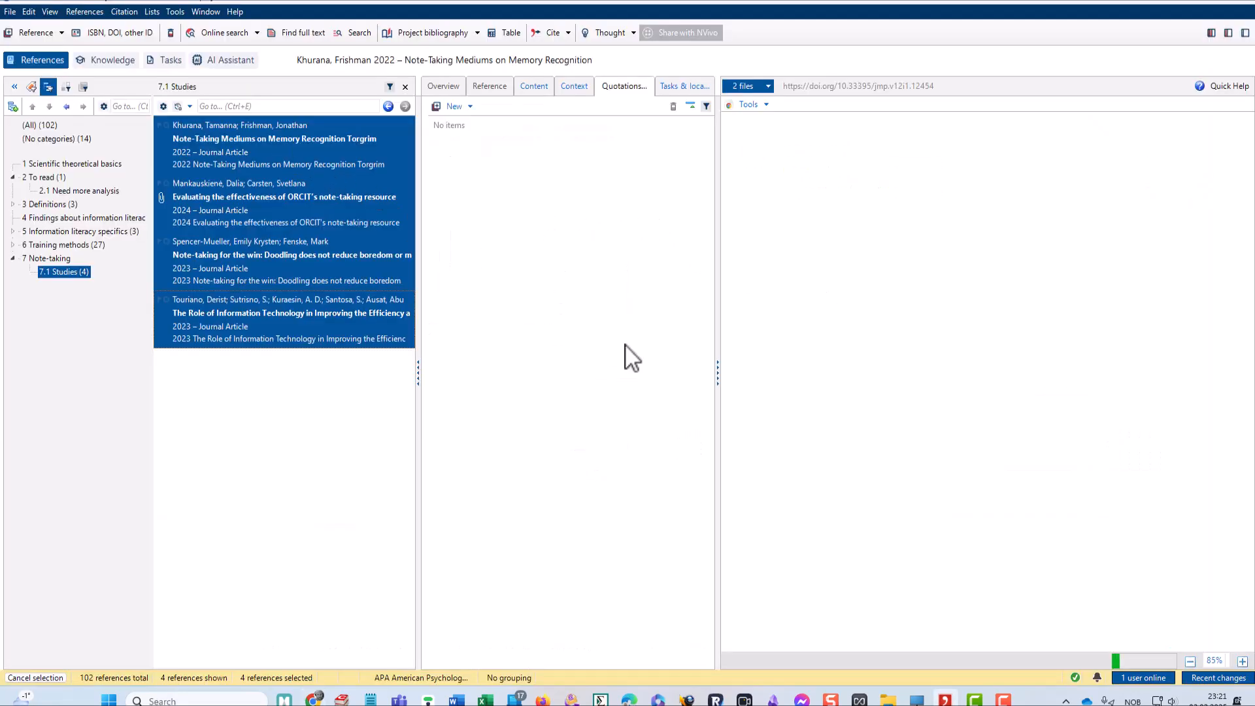
left_click(286, 140)
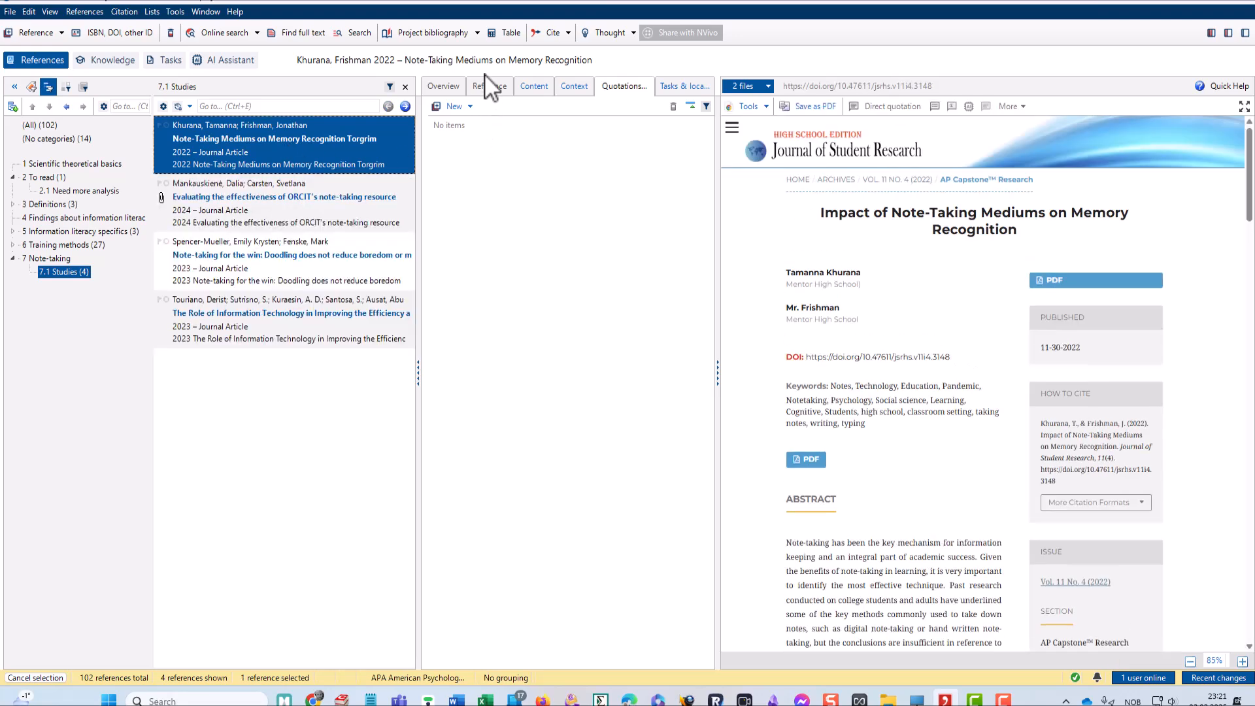
left_click(457, 83)
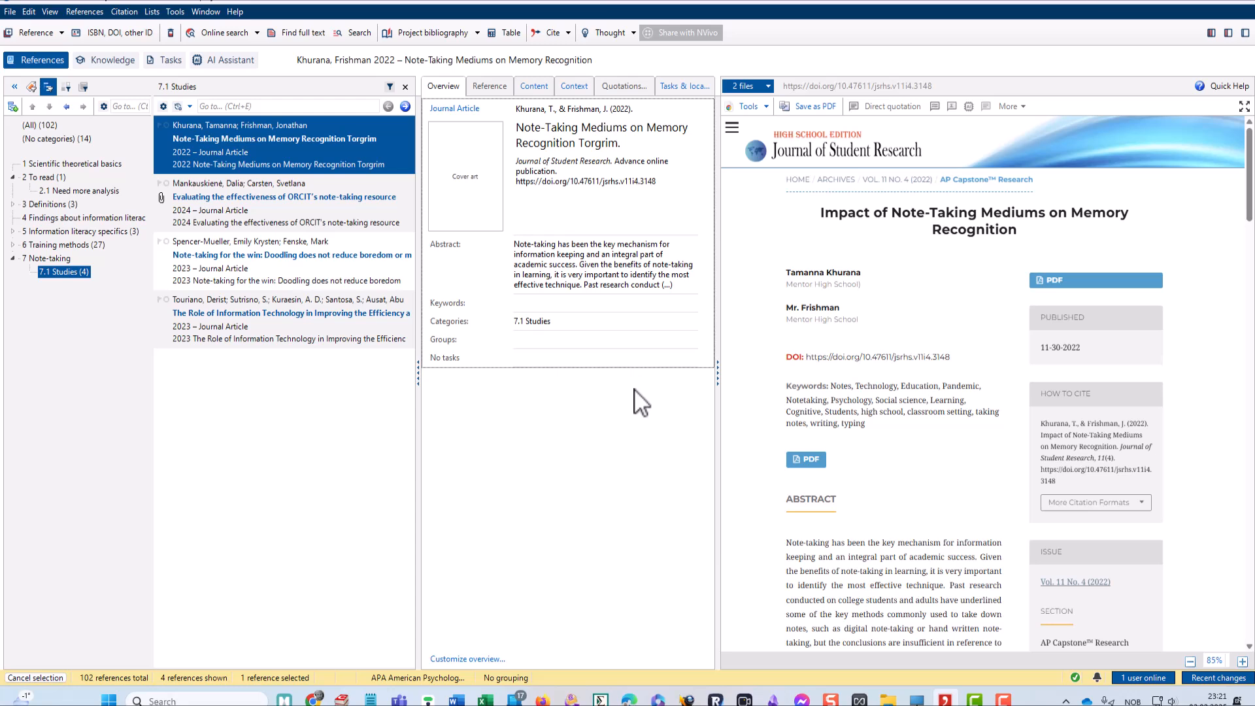
Switch to the browser and review the article's Excel Table Export and Import/Update section, highlighting the columns that cannot be updated from Excel.
key("alt+Tab")
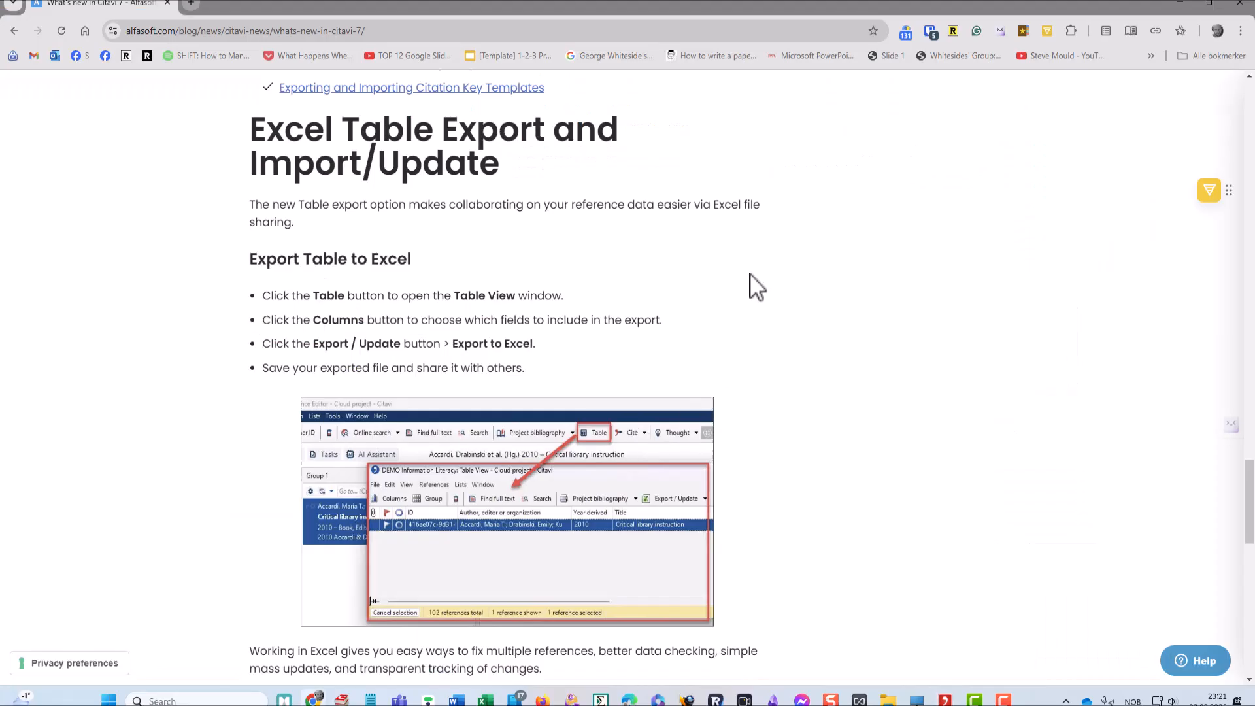
scroll(807, 372, "down", 3)
scroll(814, 379, "down", 2)
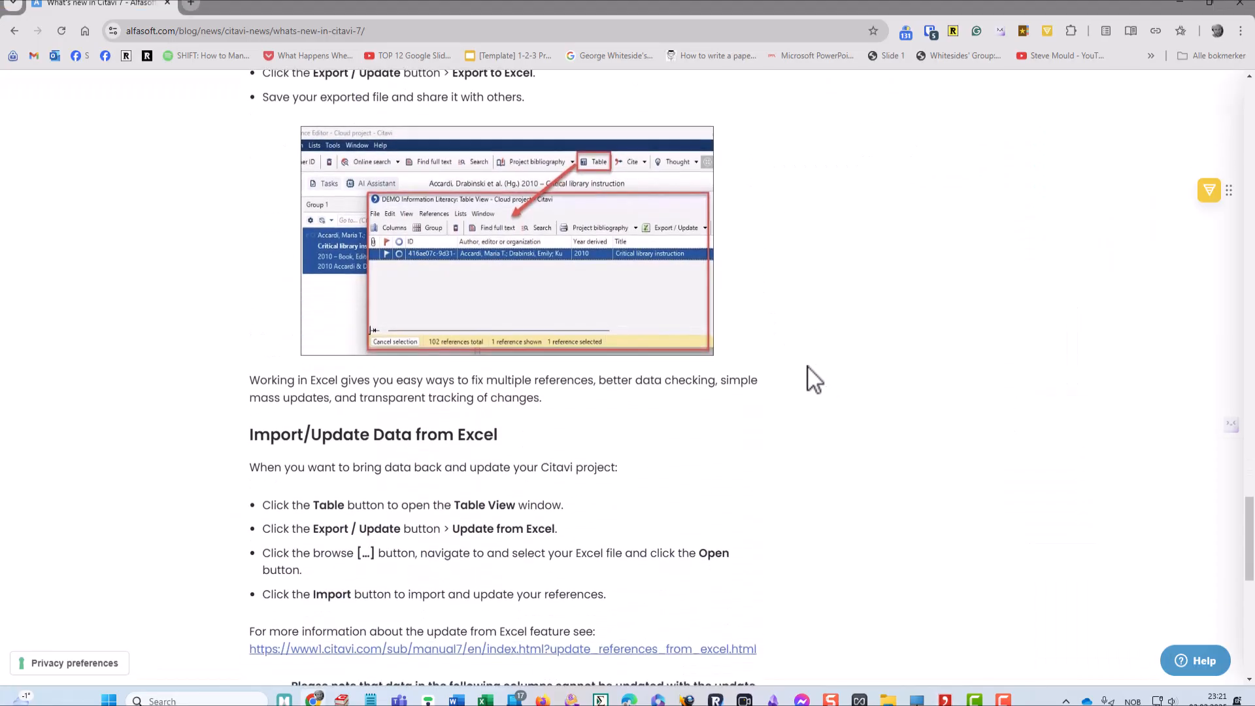
scroll(812, 380, "down", 1)
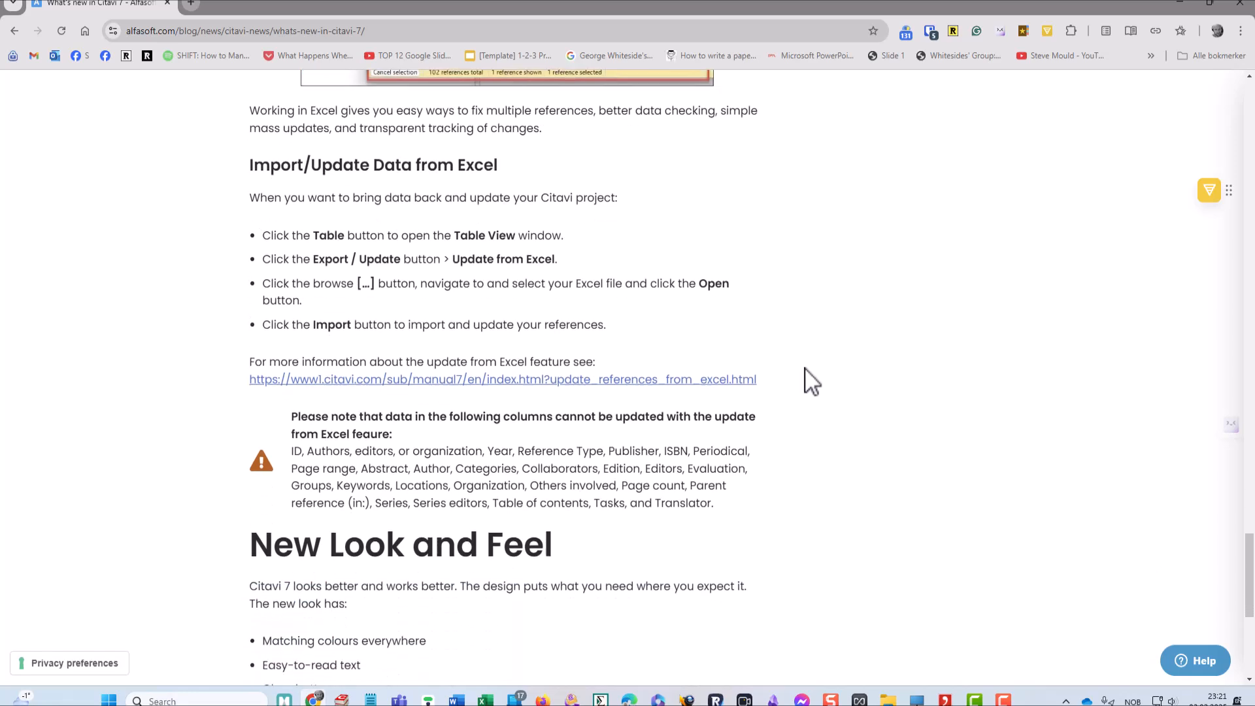
scroll(812, 381, "up", 7)
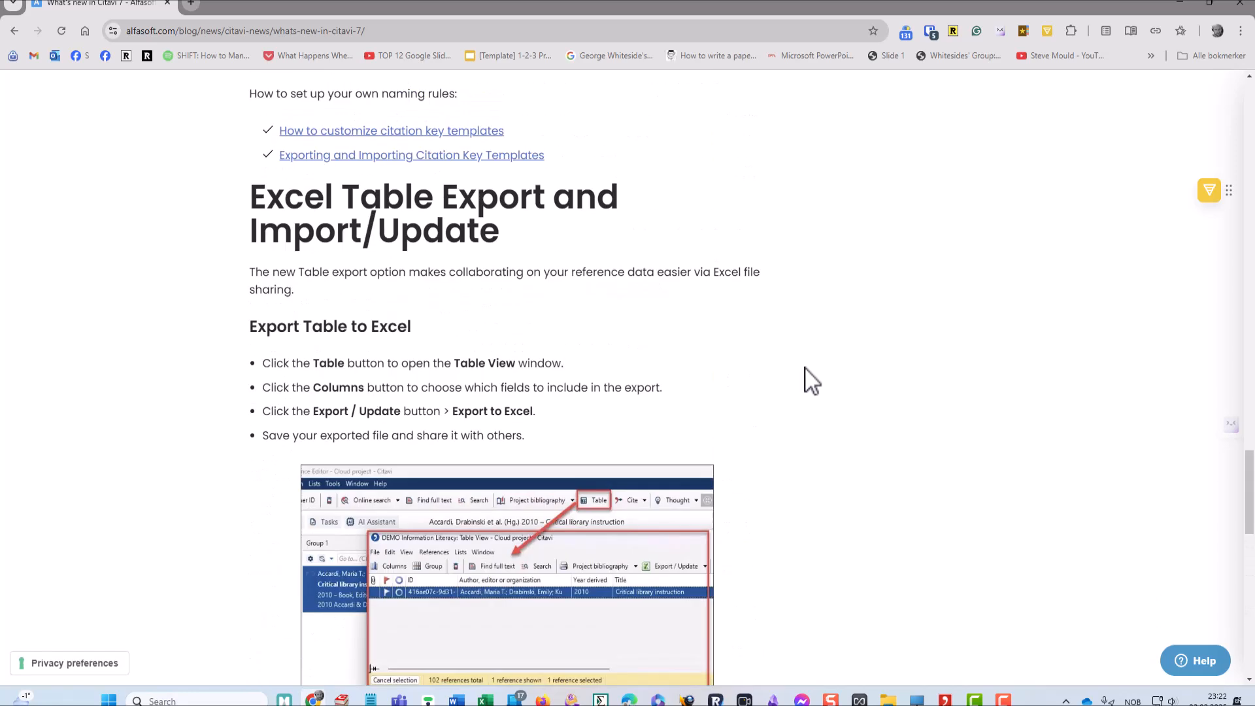
scroll(812, 380, "down", 3)
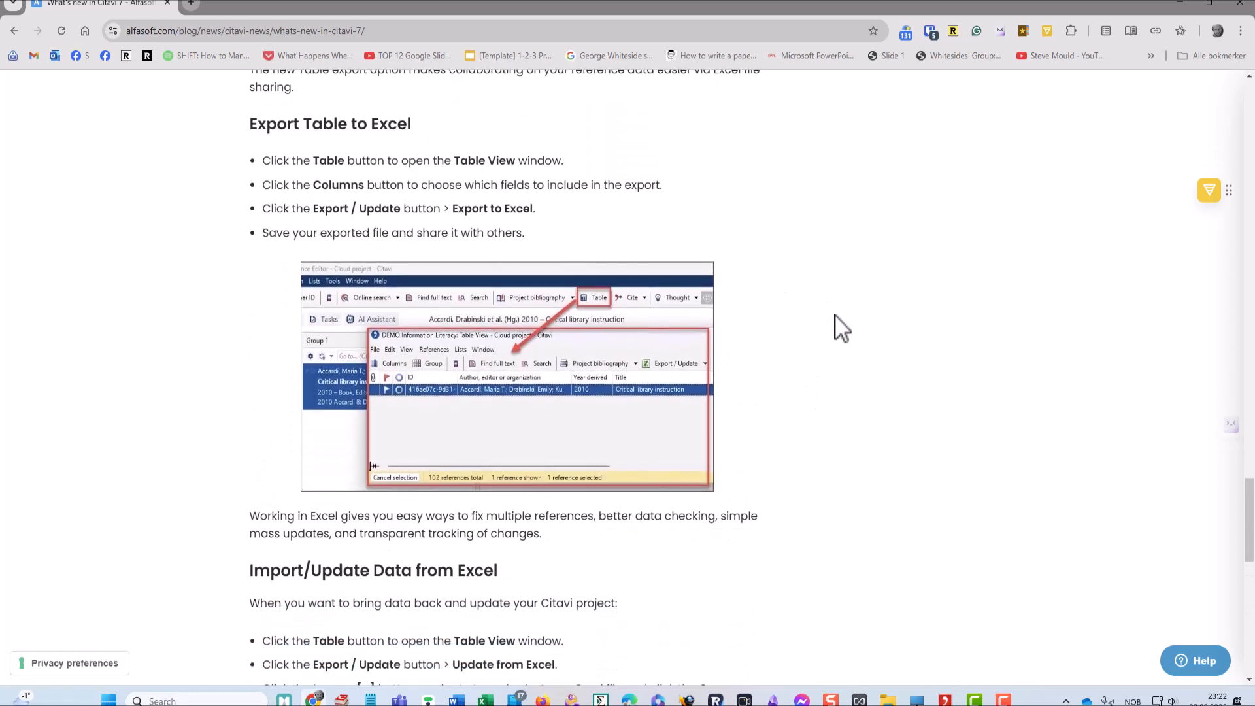
scroll(809, 347, "down", 2)
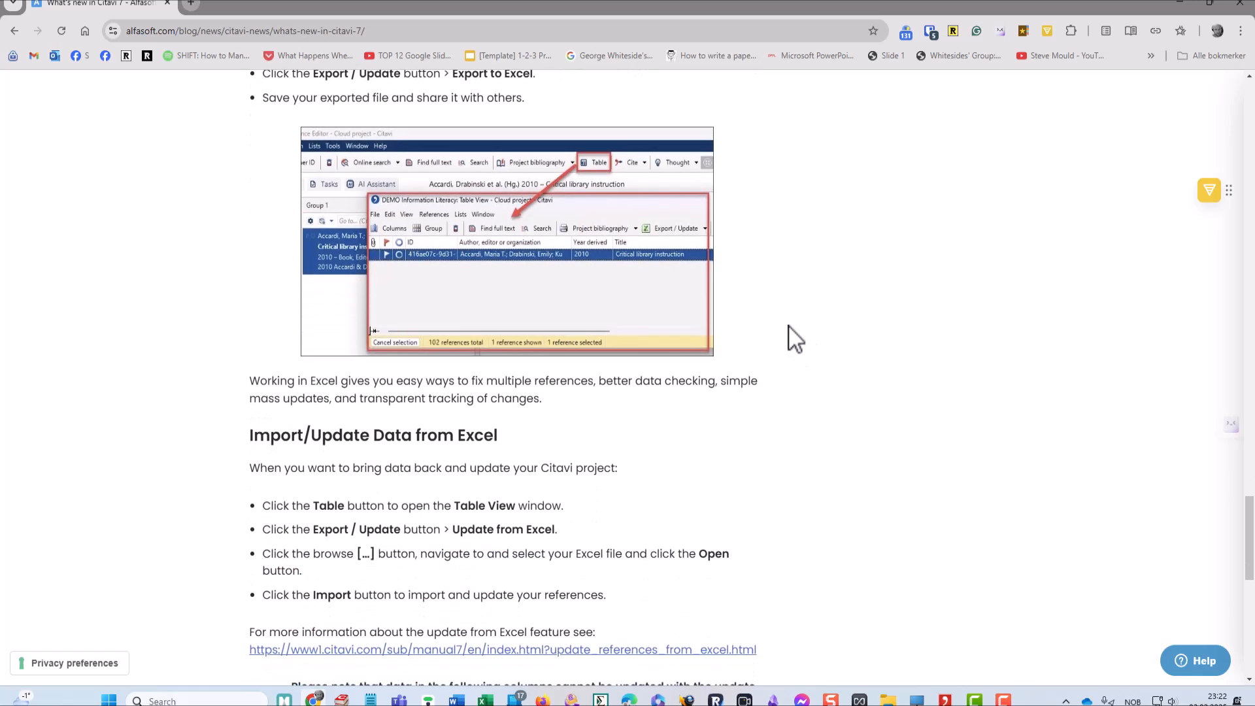
scroll(794, 339, "down", 4)
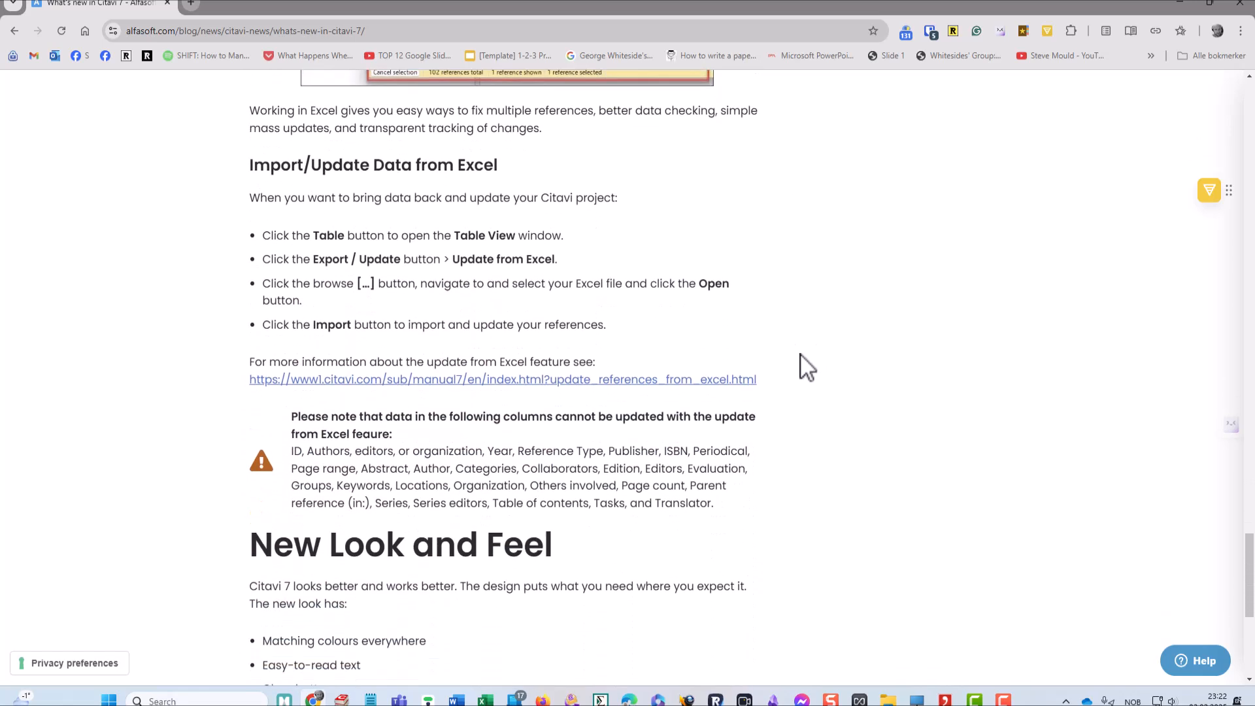
scroll(829, 403, "down", 2)
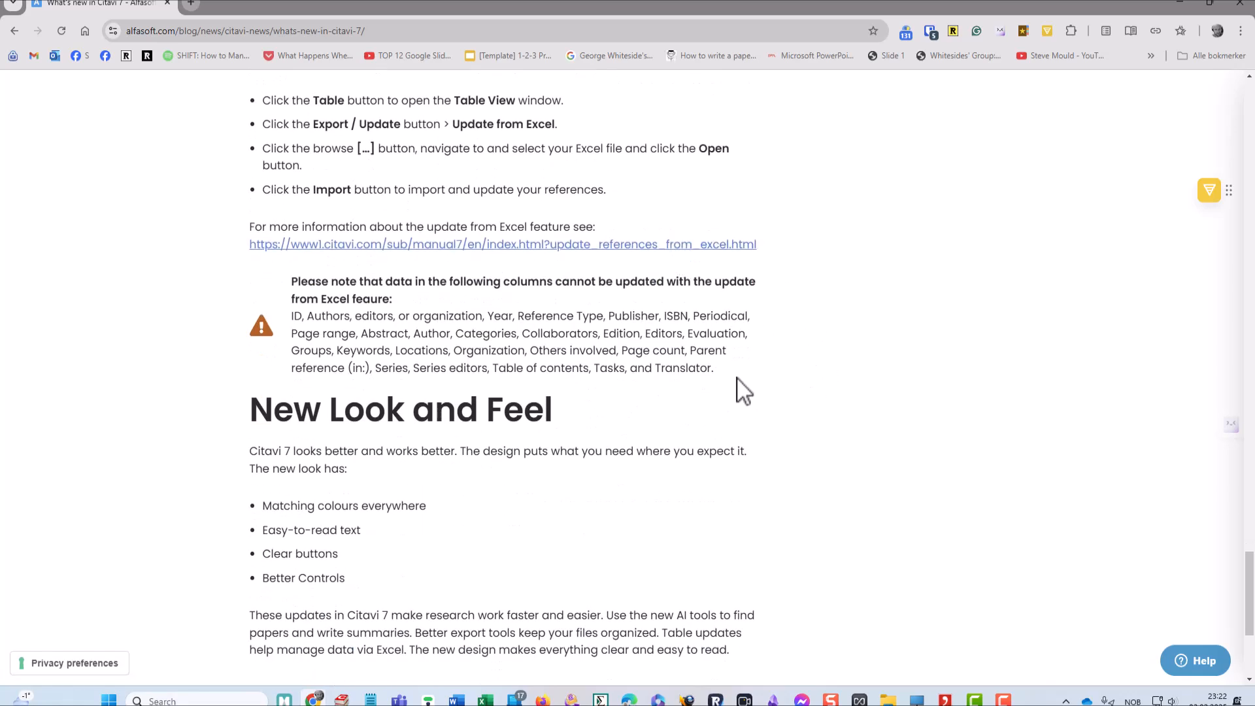
left_click_drag(742, 389, 286, 320)
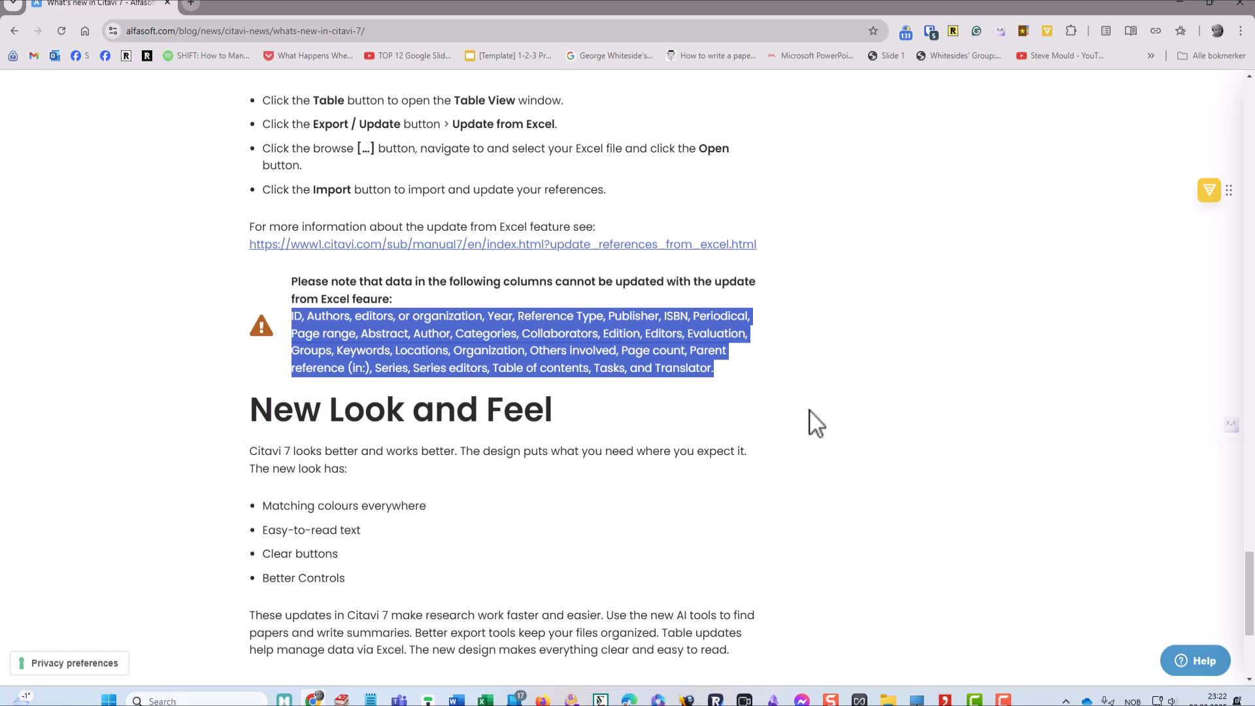
left_click(816, 426)
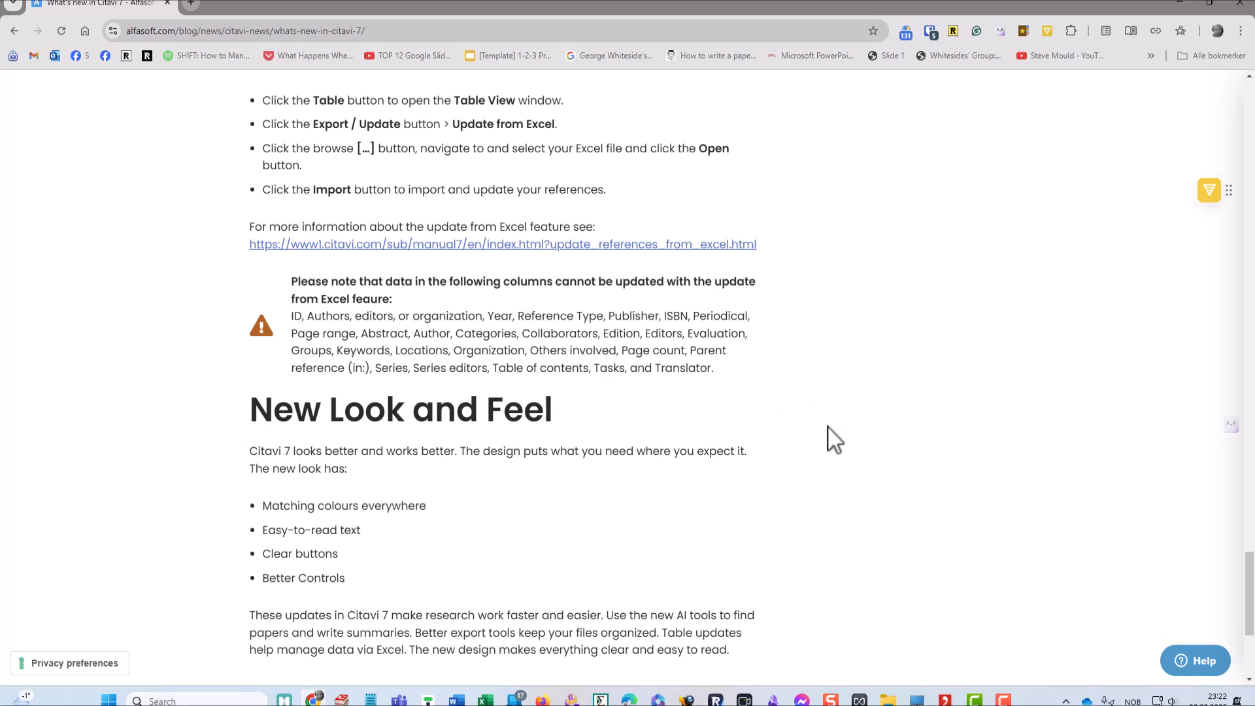
Look over the article's New Look and Feel section and switch back to Citavi.
scroll(828, 426, "down", 3)
scroll(827, 426, "up", 2)
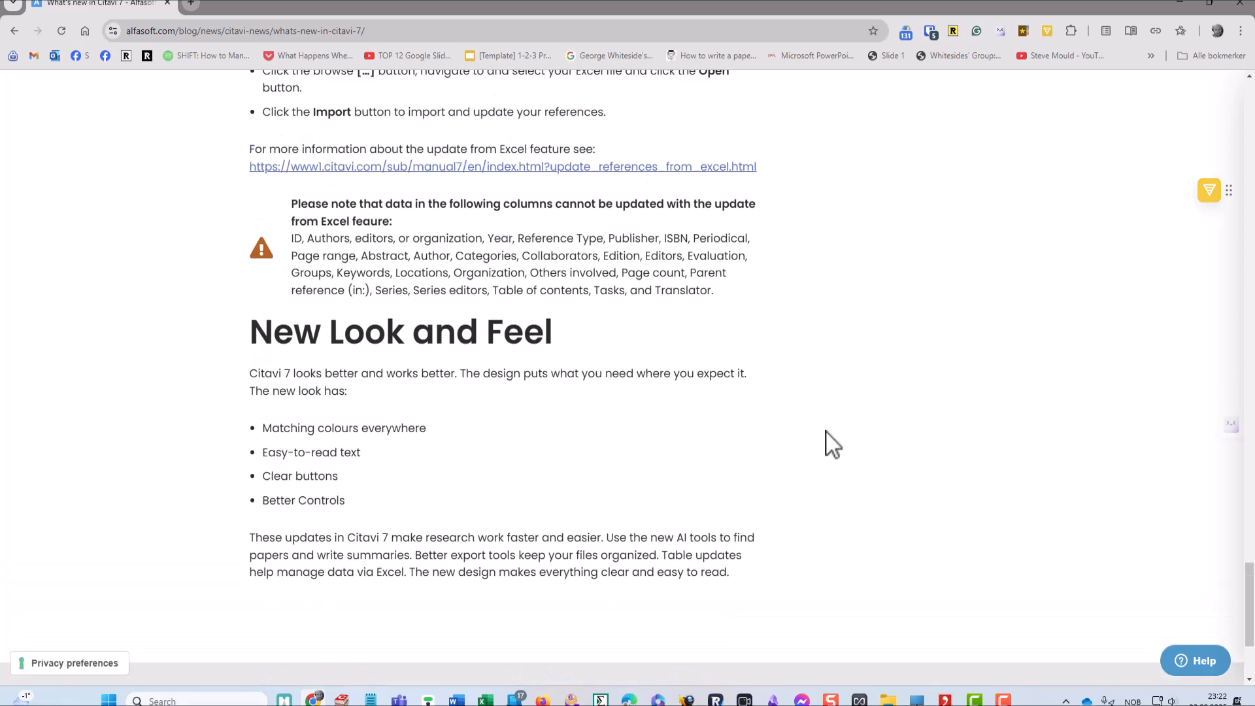
key("alt+Tab")
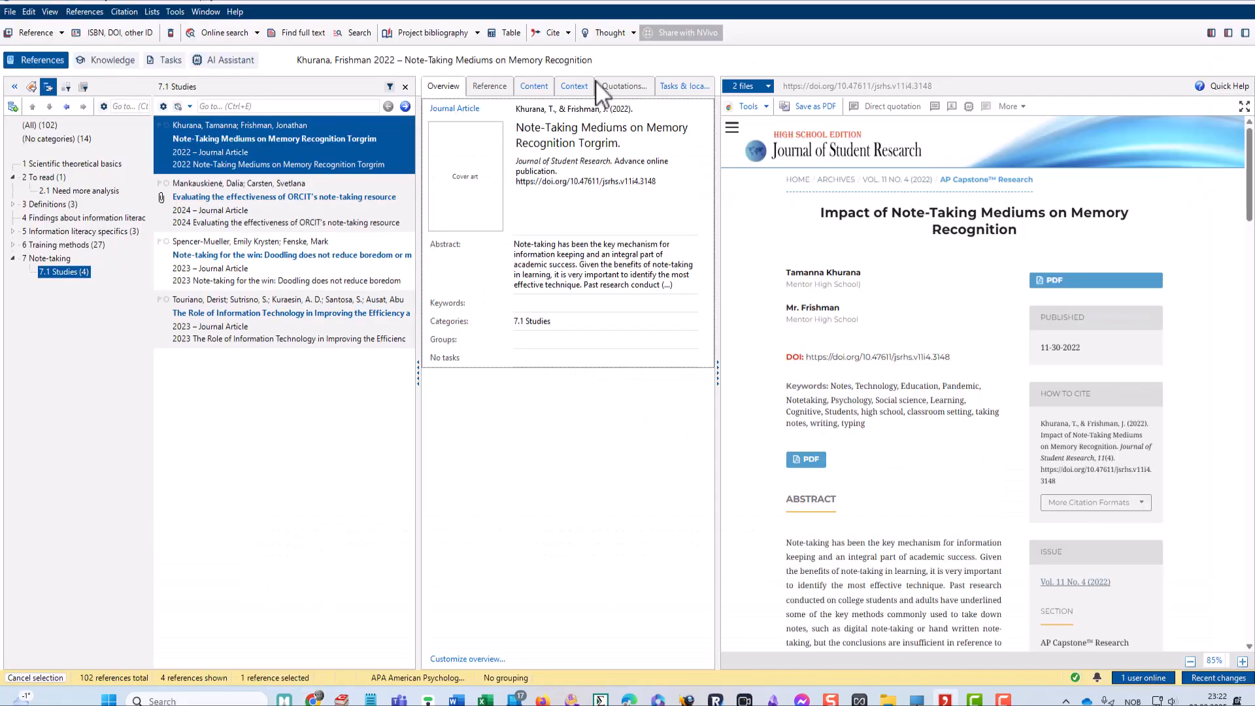